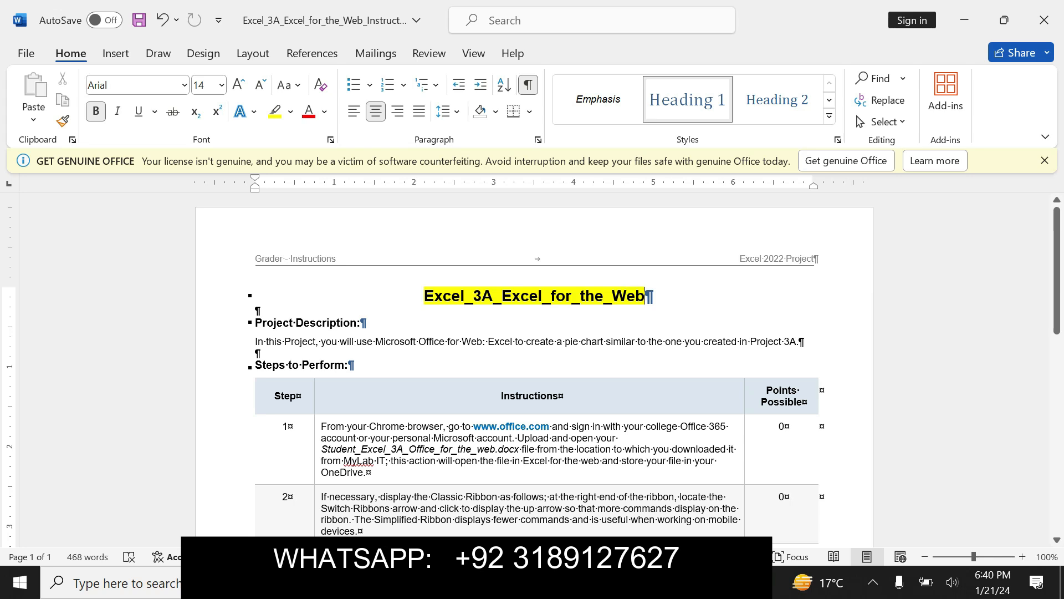
Highlight the Project Description heading and its paragraph in yellow.
left_click_drag(422, 296, 654, 296)
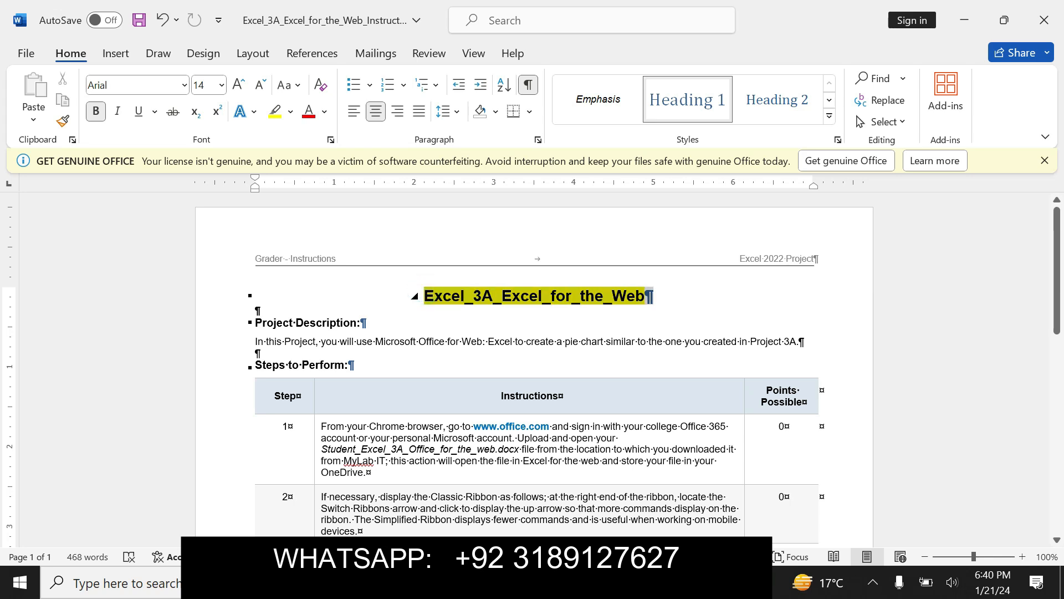
left_click_drag(251, 321, 758, 344)
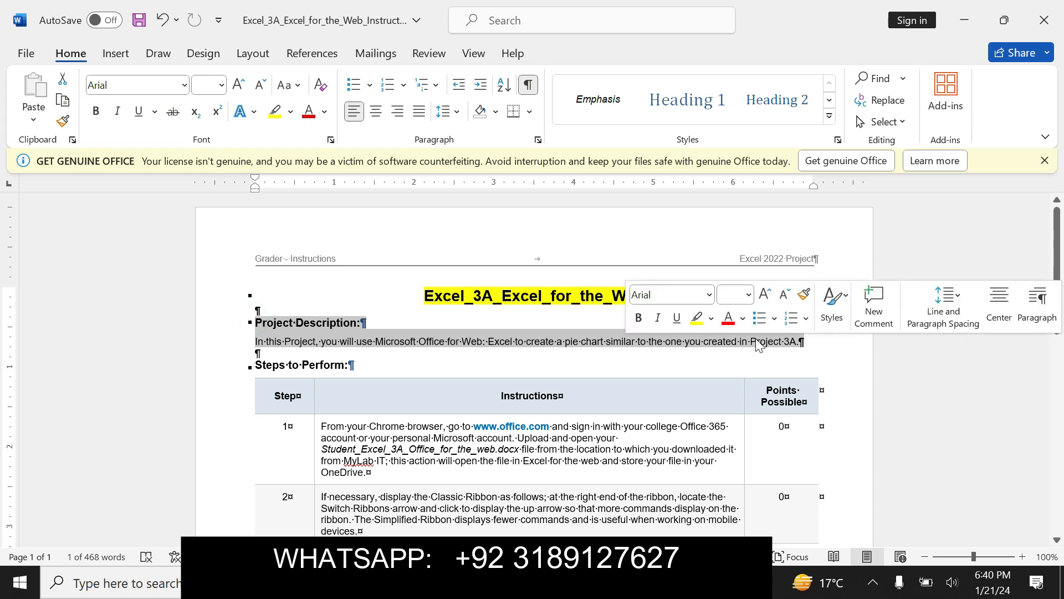
left_click(699, 321)
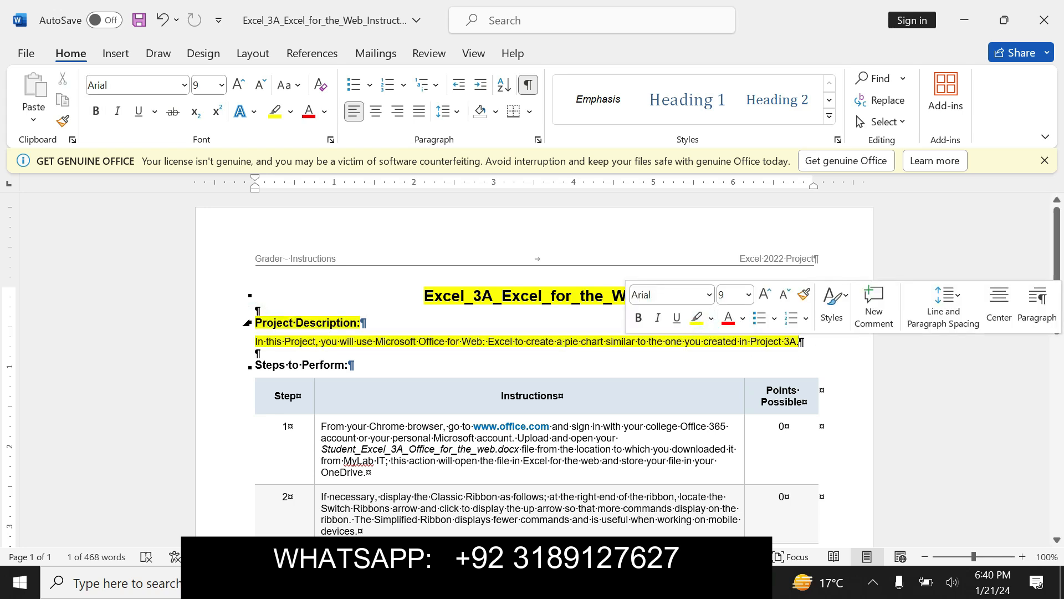
left_click_drag(248, 322, 803, 343)
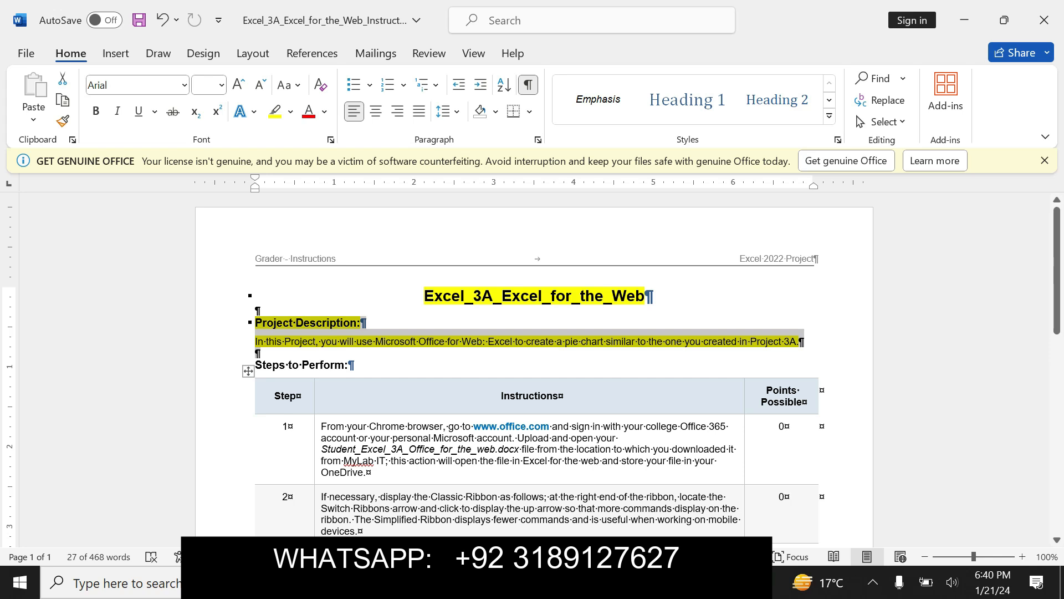
Switch to the Enterprise Fund Expenditures workbook in Excel and dismiss the licence notice.
key("alt+Tab")
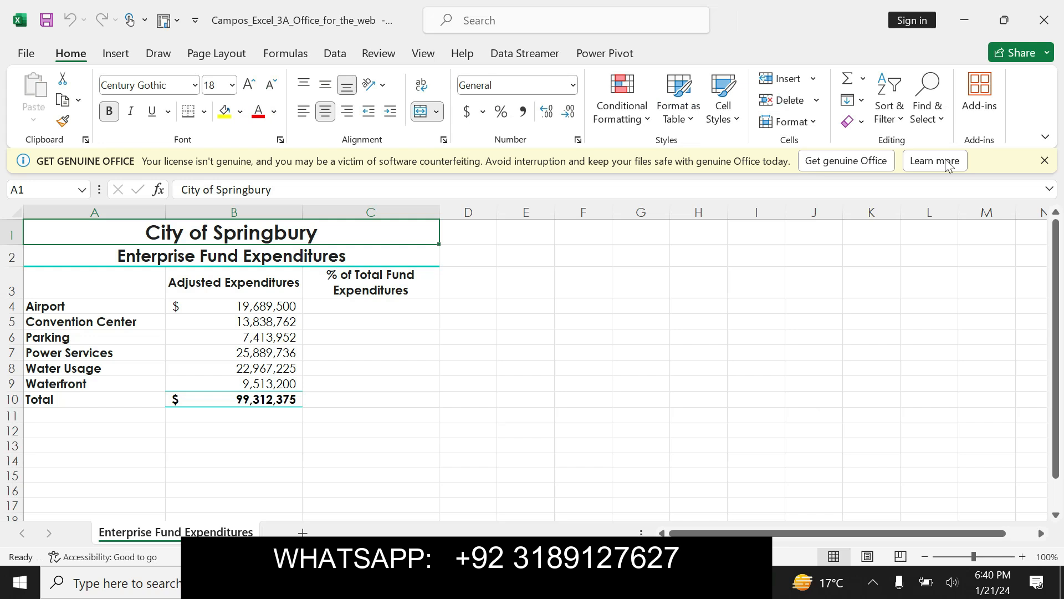
left_click(1045, 160)
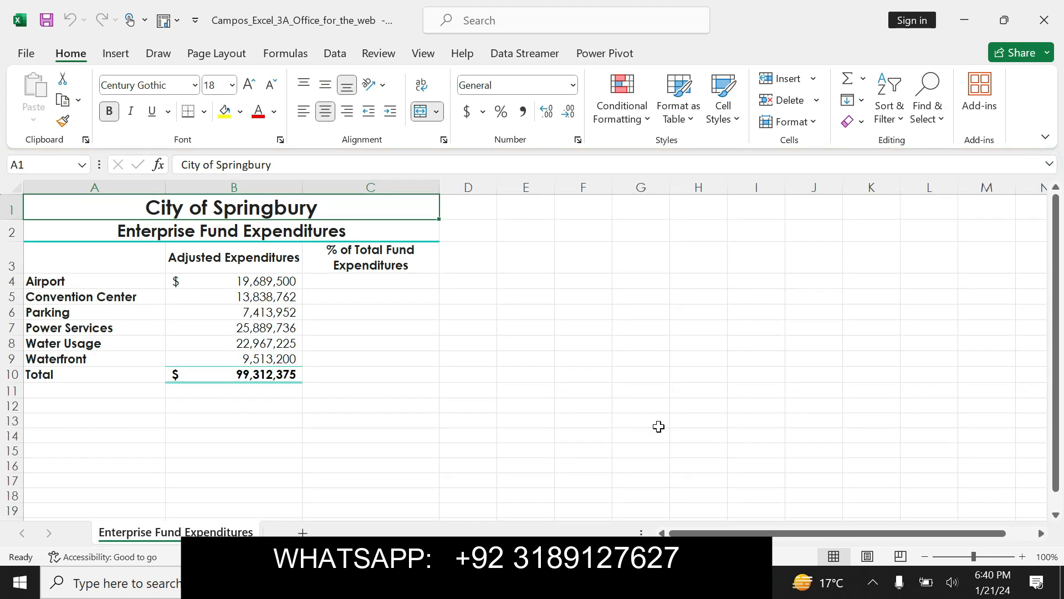
Return to the Word instructions and undo the yellow highlighting on the project description and the title.
key("alt+Tab")
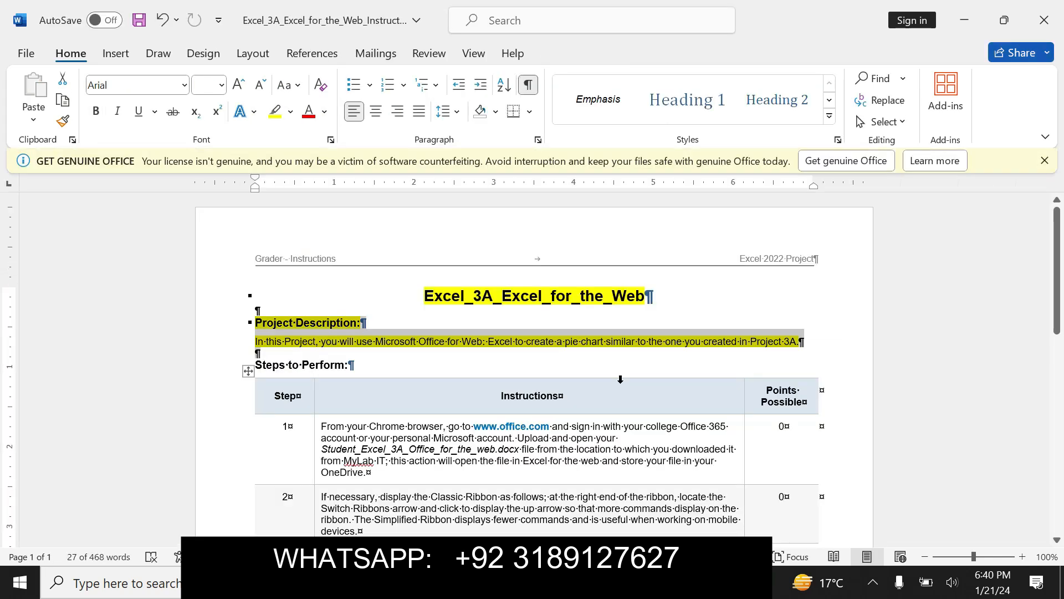
key("ctrl+z")
key("ctrl+z")
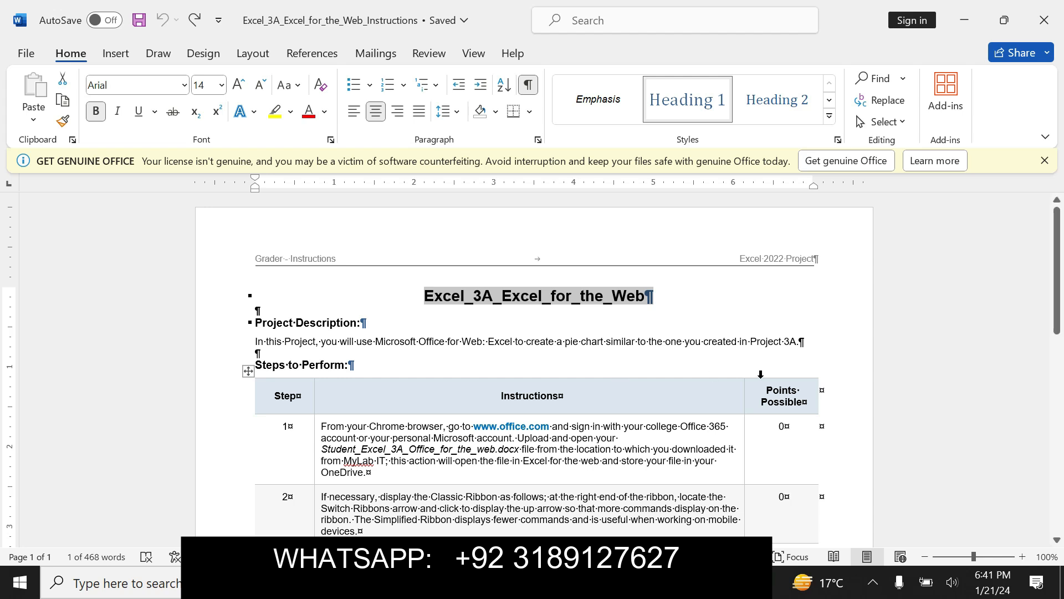
Try yellow highlighting on the step 2 instructions and undo it.
scroll(3, 294, "down", 3)
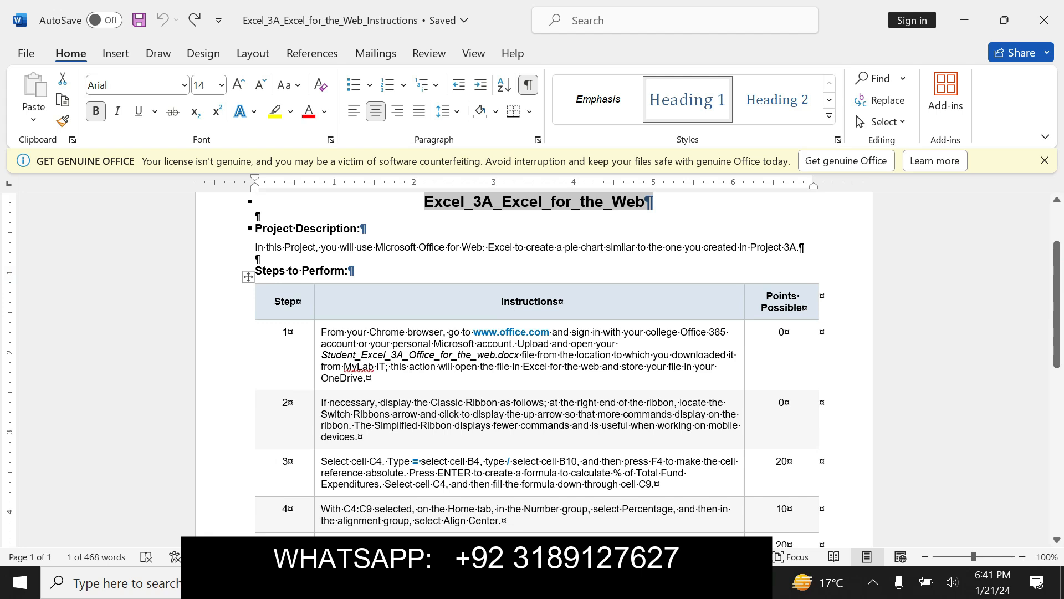
left_click_drag(321, 402, 732, 437)
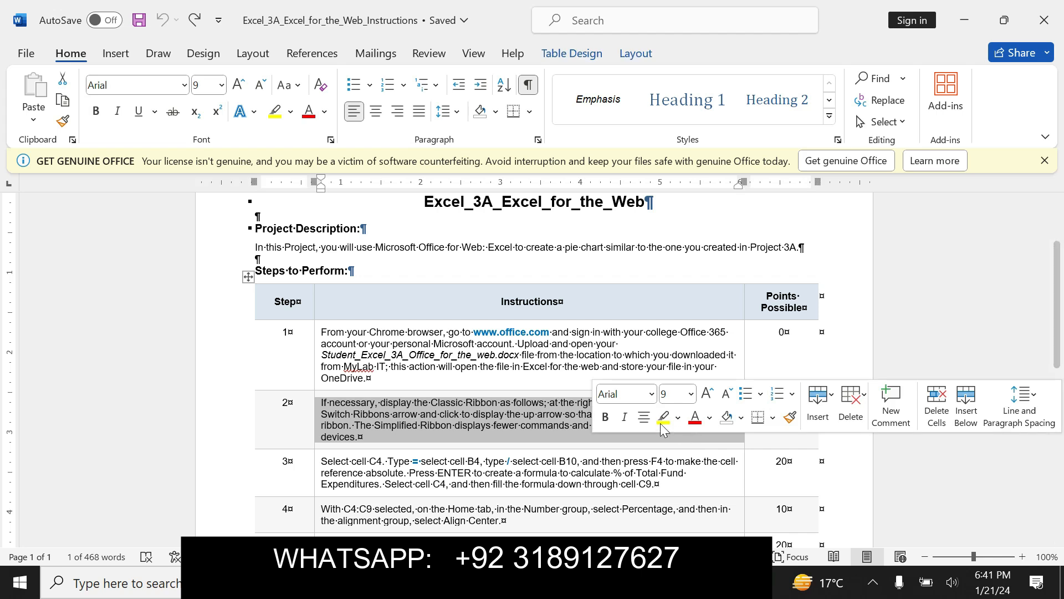
left_click(660, 418)
left_click_drag(322, 402, 743, 438)
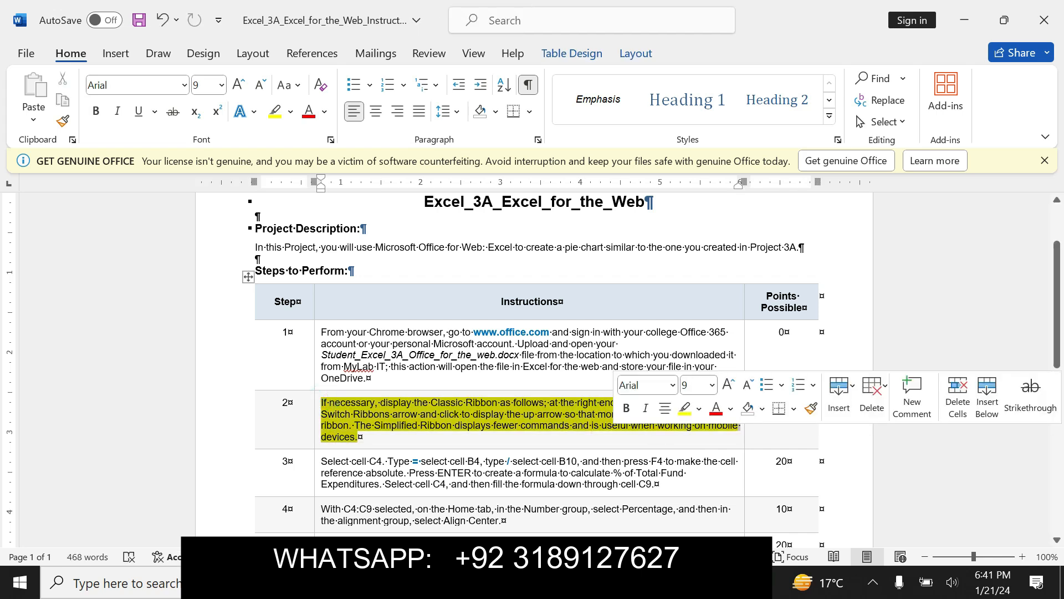
key("ctrl+z")
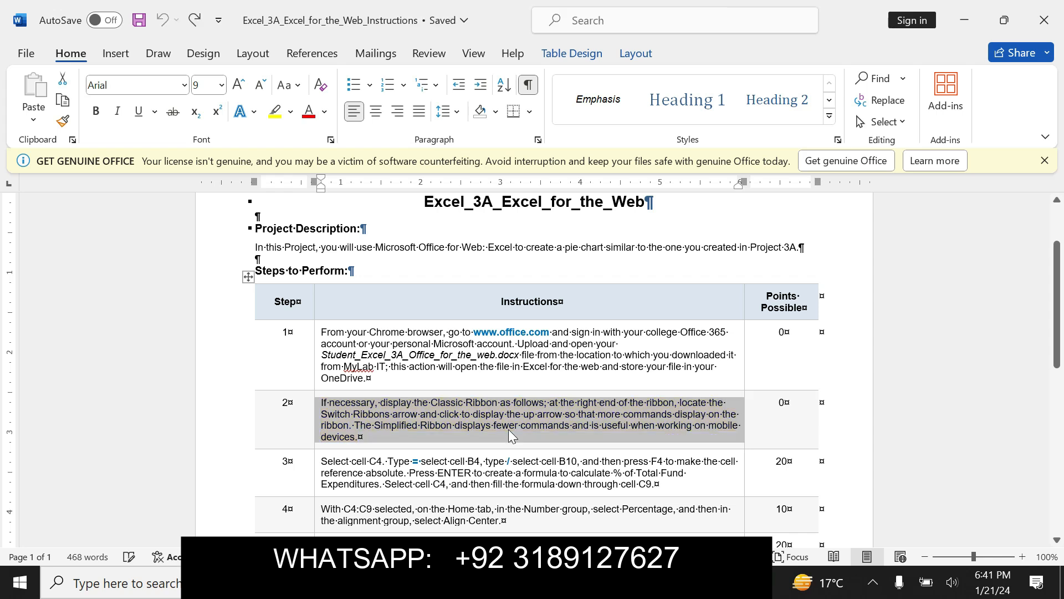
Highlight the step 3 instructions in yellow and make them bold.
left_click_drag(321, 461, 645, 485)
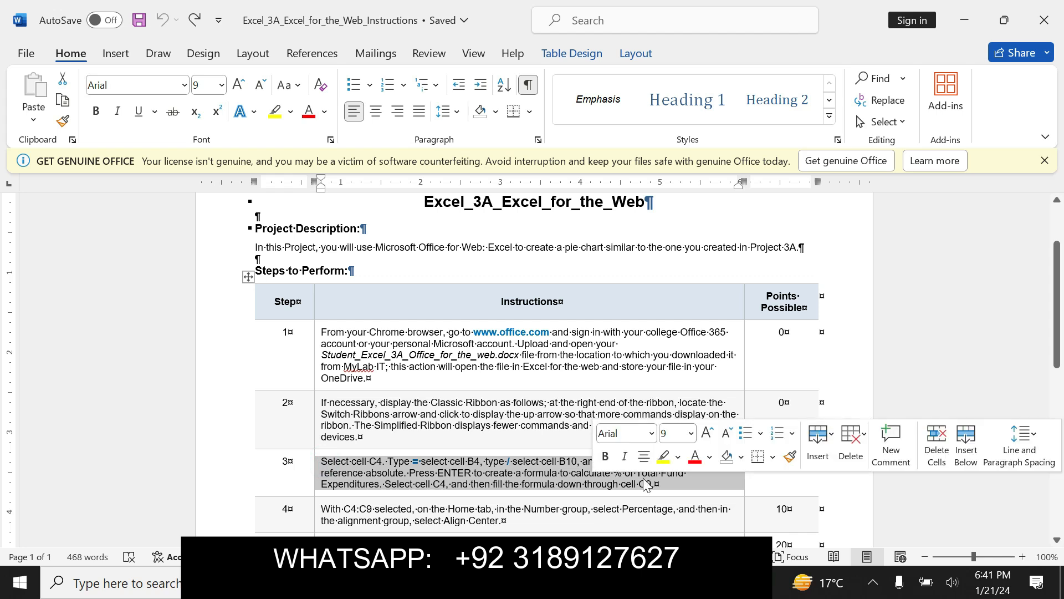
left_click(663, 456)
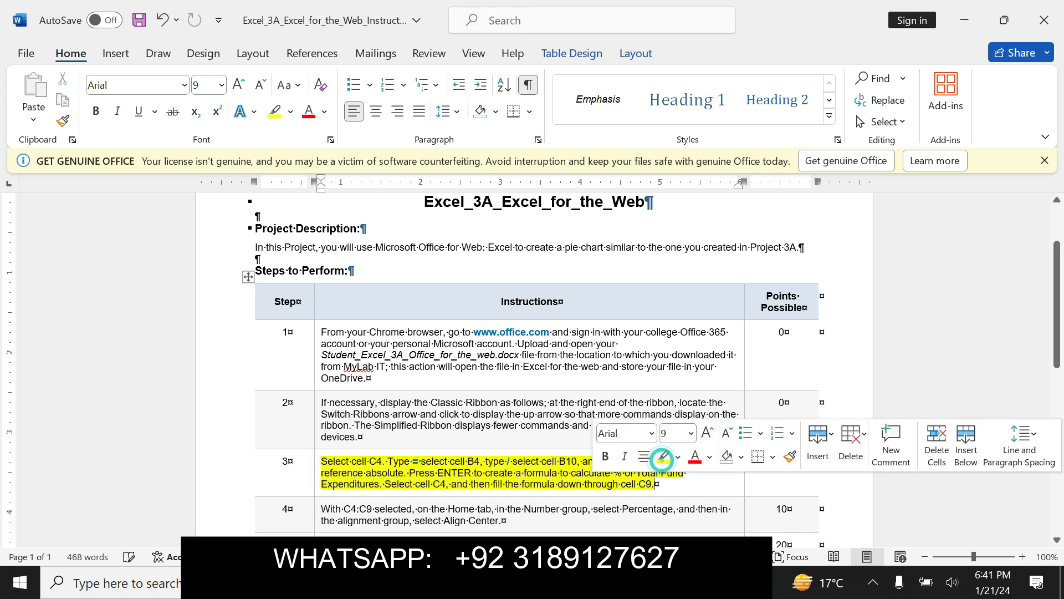
left_click_drag(321, 463, 665, 484)
left_click(605, 453)
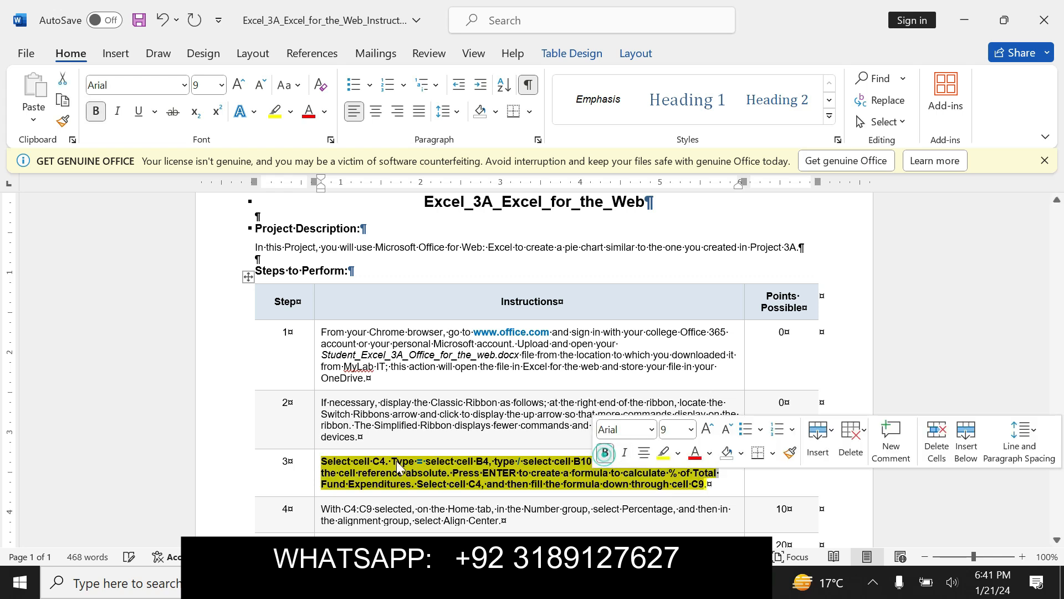
Read the step 3 instructions, focusing on the part about building the formula in cell C4.
left_click(325, 463)
left_click_drag(322, 463, 707, 485)
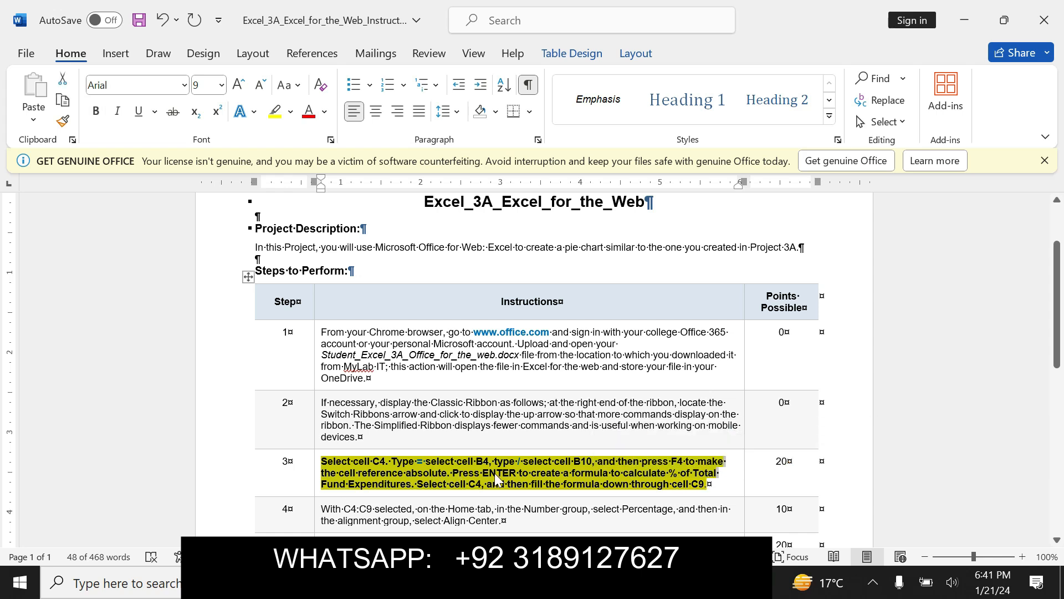
left_click(343, 473)
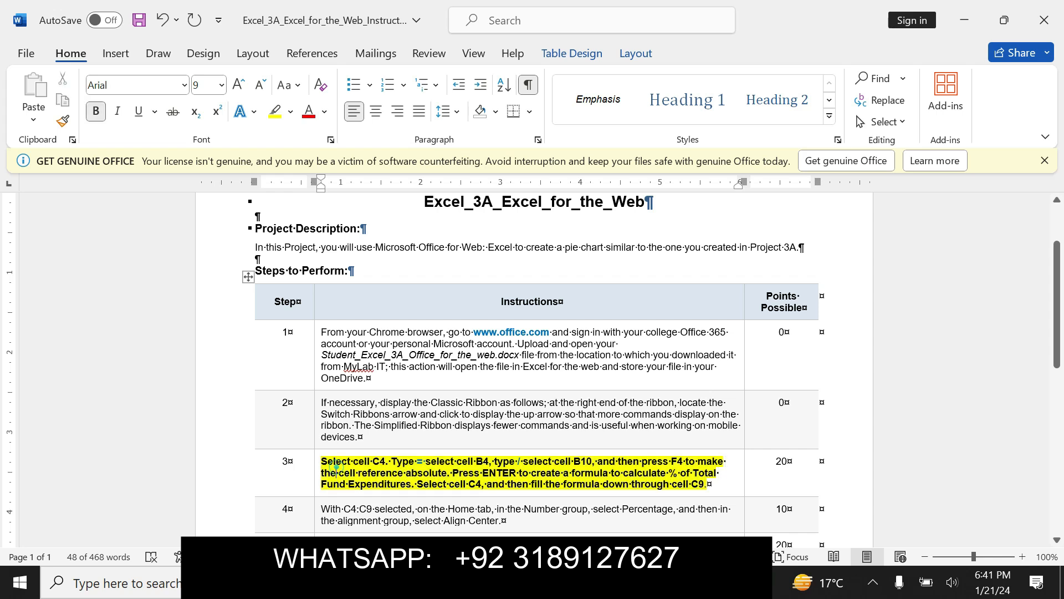
triple_click(325, 464)
left_click(327, 463)
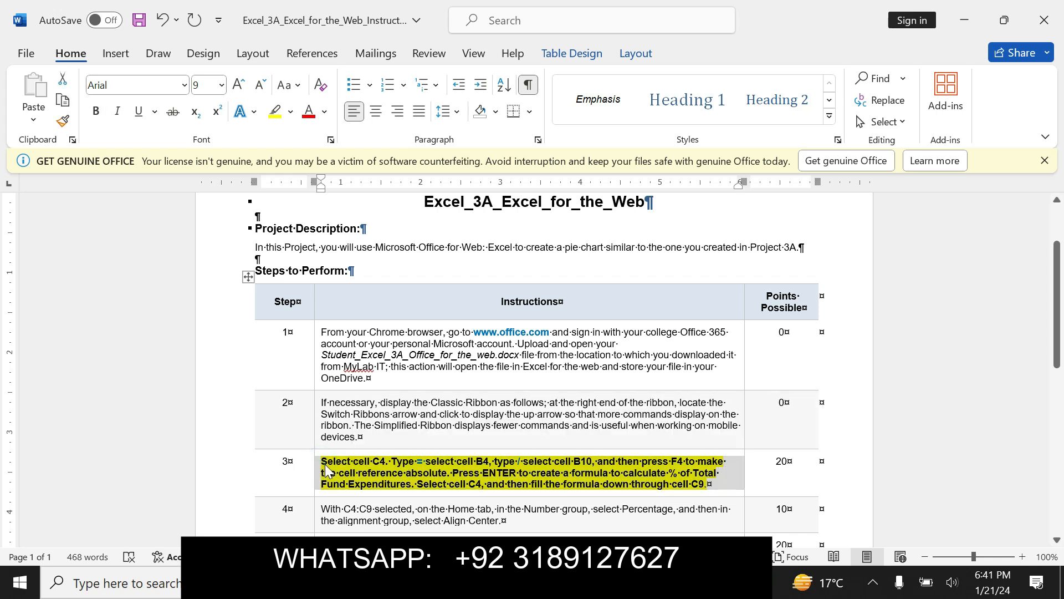
left_click_drag(326, 463, 594, 463)
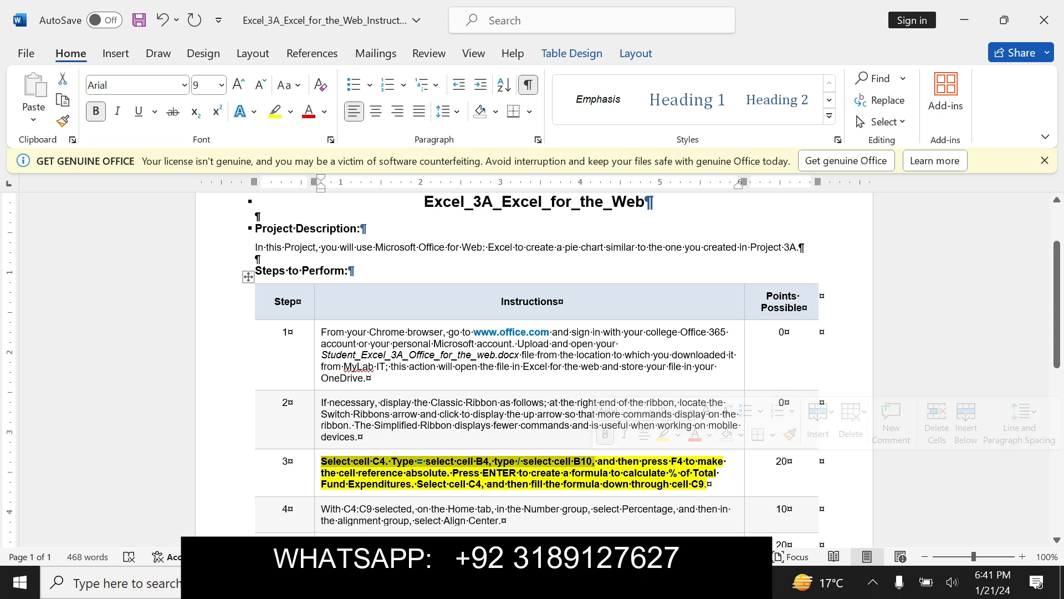
Switch to the Excel workbook and enter the formula =B4/B10 in cell C4, checking the Word instructions meanwhile.
key("alt+Tab")
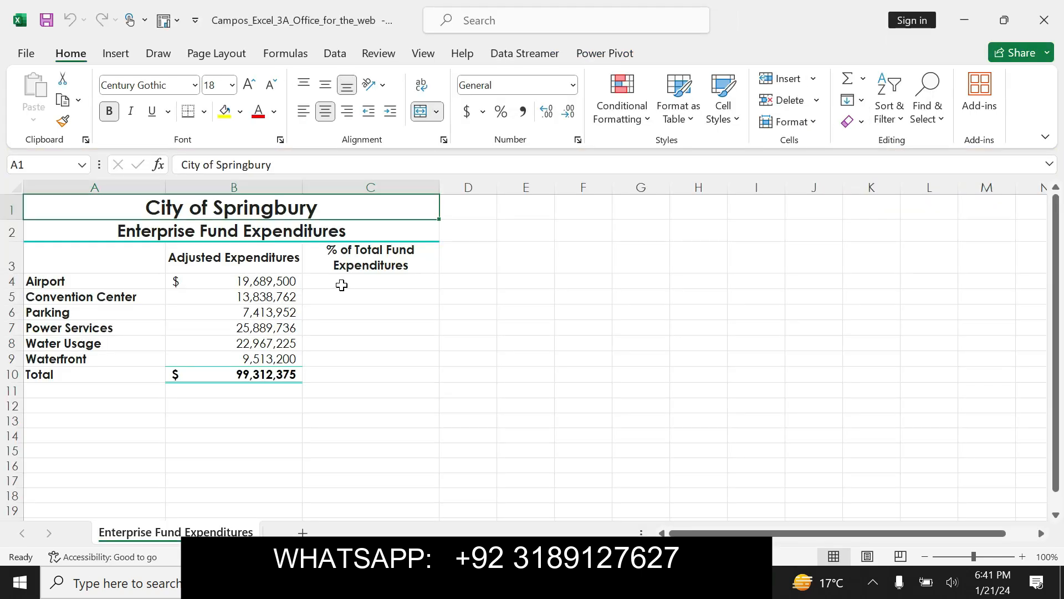
left_click(345, 282)
type("=")
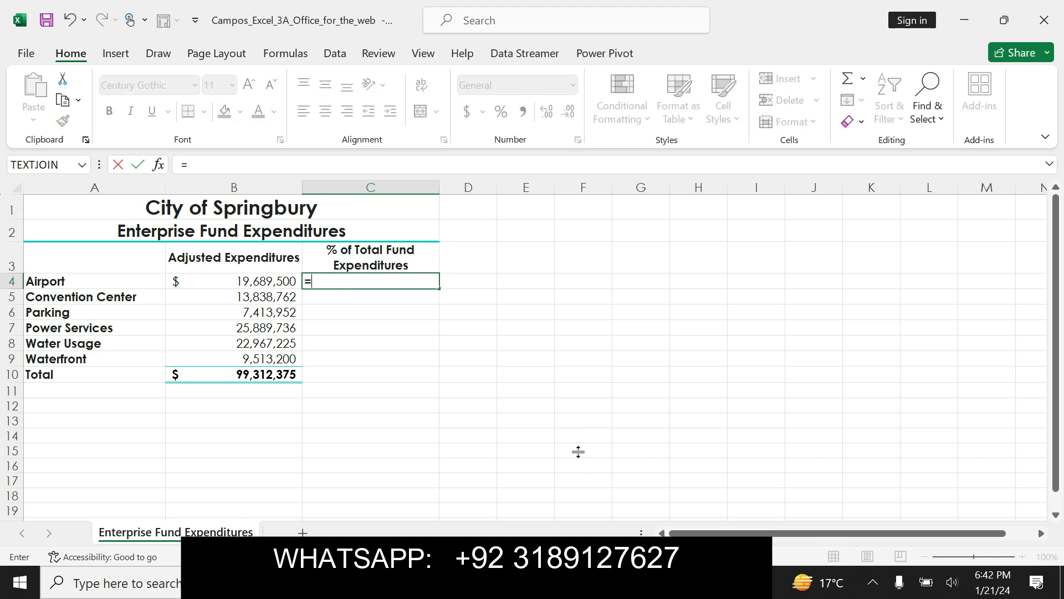
key("alt+Tab")
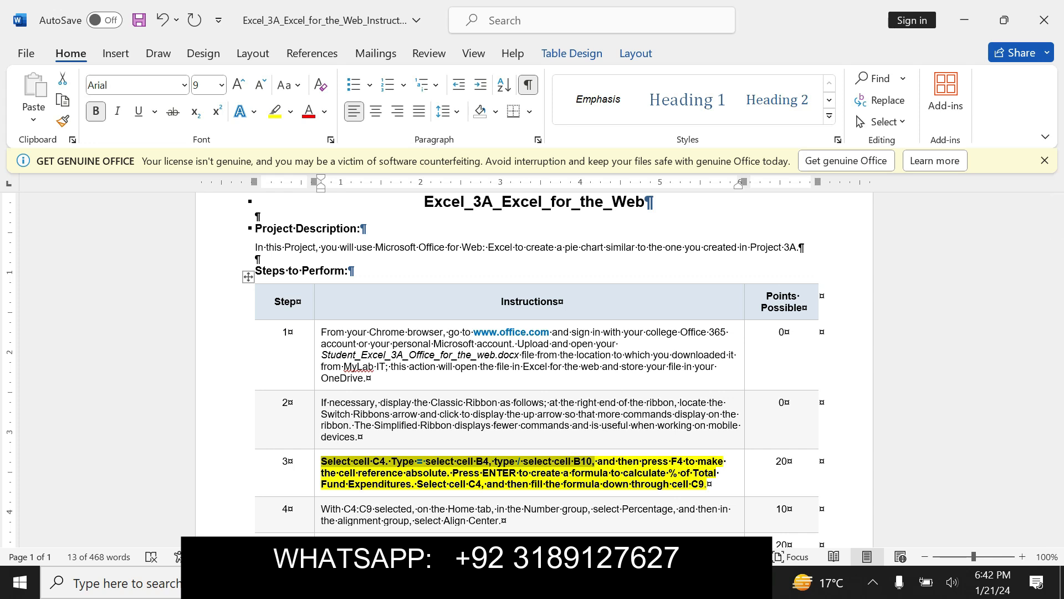
key("alt+Tab")
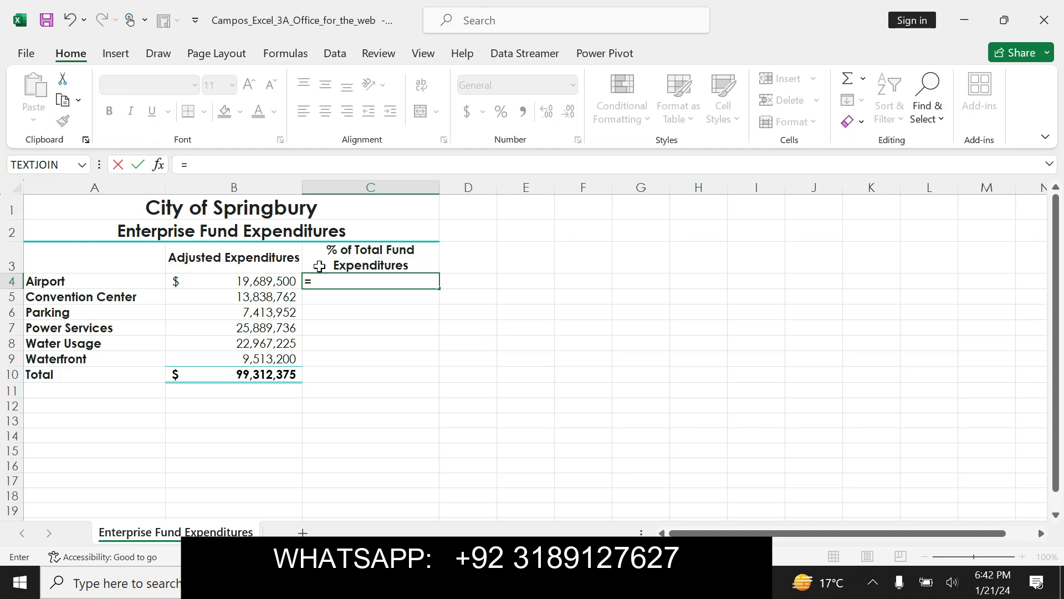
left_click(256, 281)
type("/")
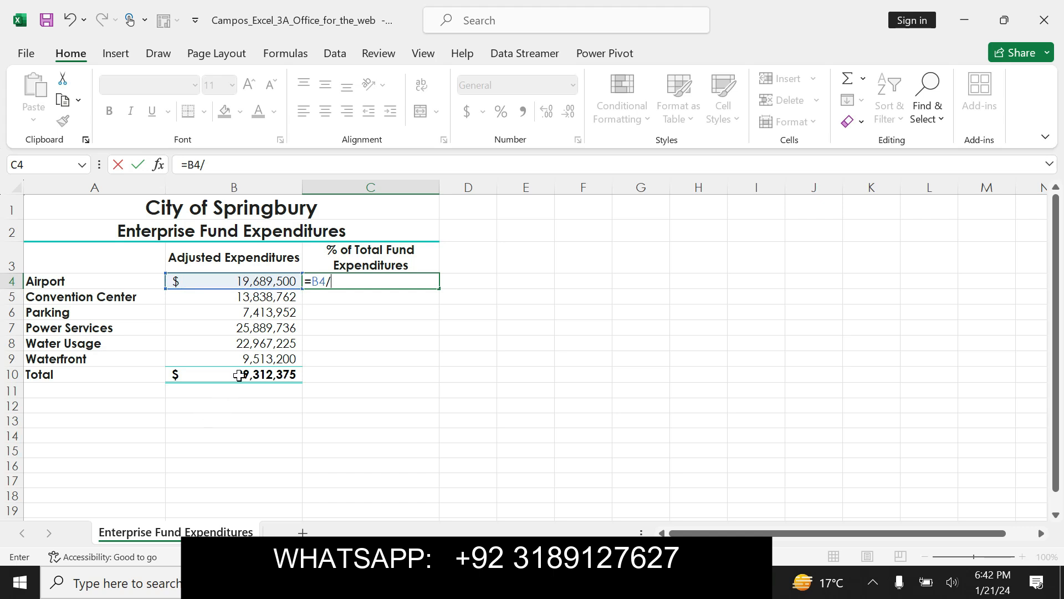
left_click(240, 374)
key("Return")
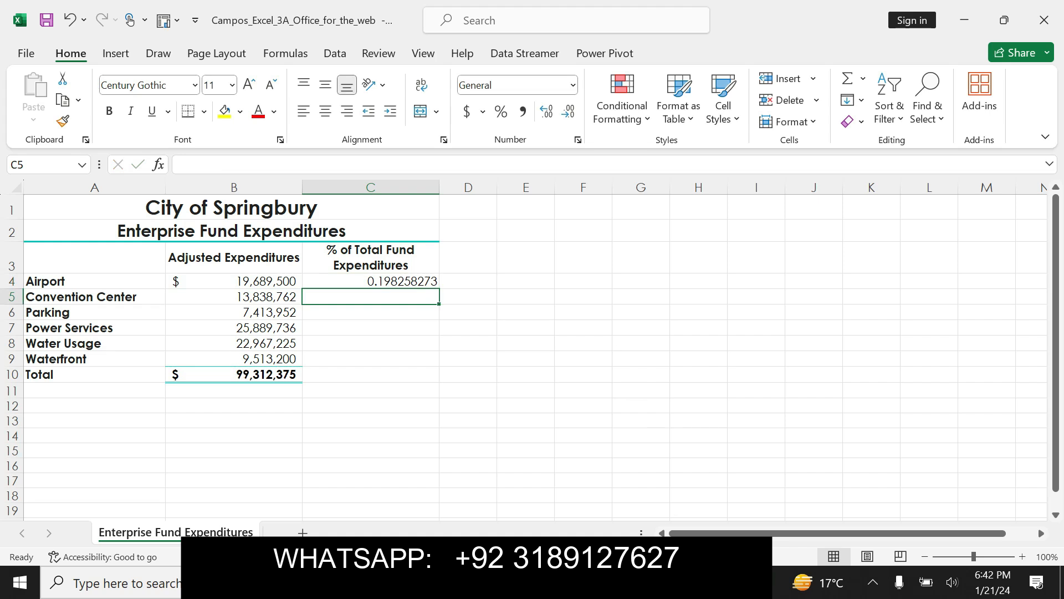
Consult the rest of step 3 in Word, and in Excel make both references in C4 absolute as =$B$4/$B$10.
key("alt+Tab")
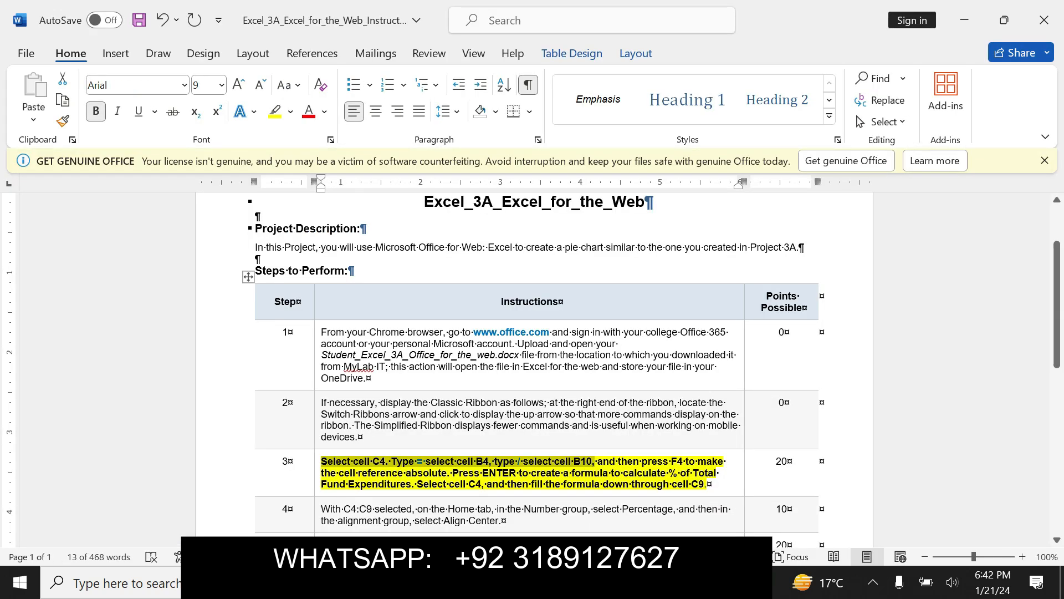
left_click_drag(618, 461, 706, 485)
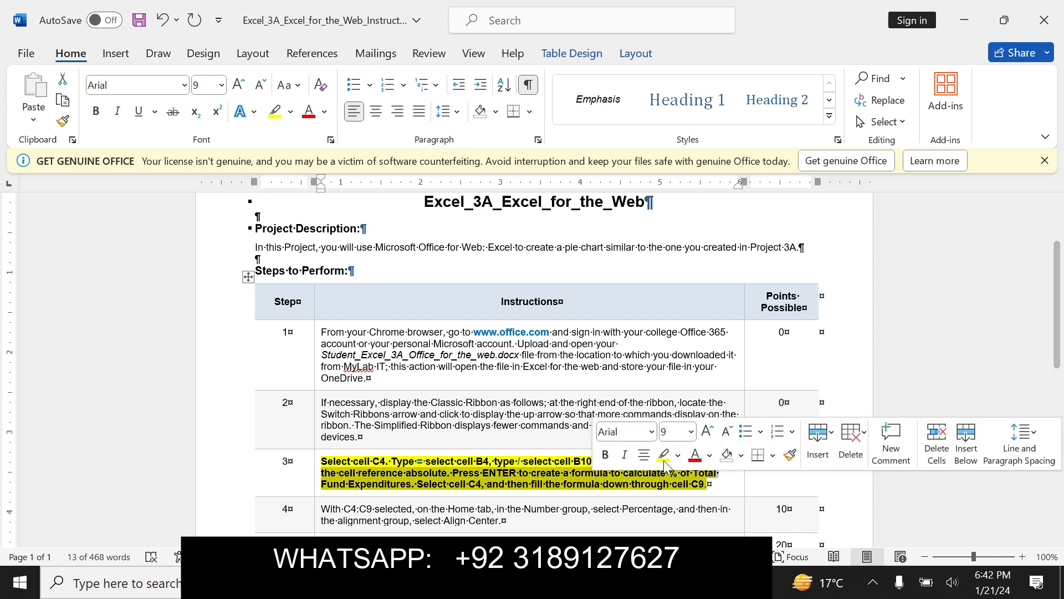
key("alt+Tab")
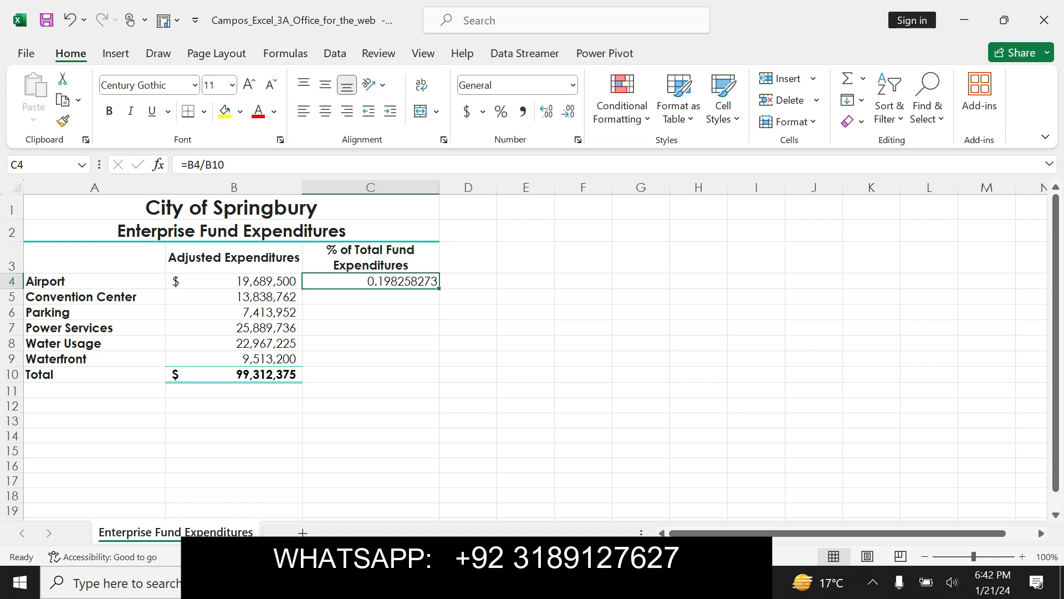
left_click_drag(188, 164, 224, 164)
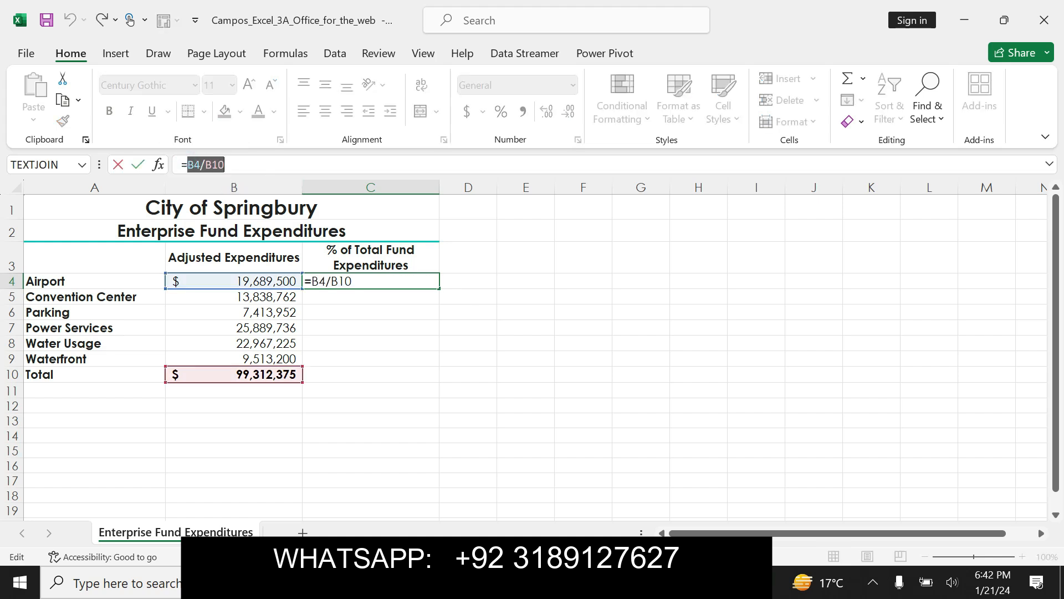
key("F4")
left_click(278, 163)
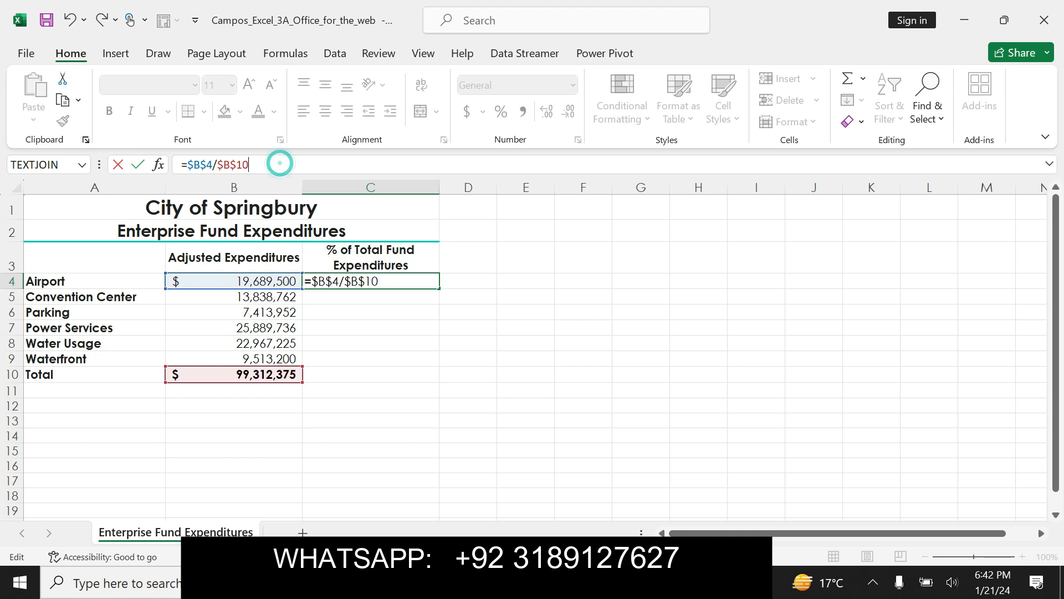
key("Return")
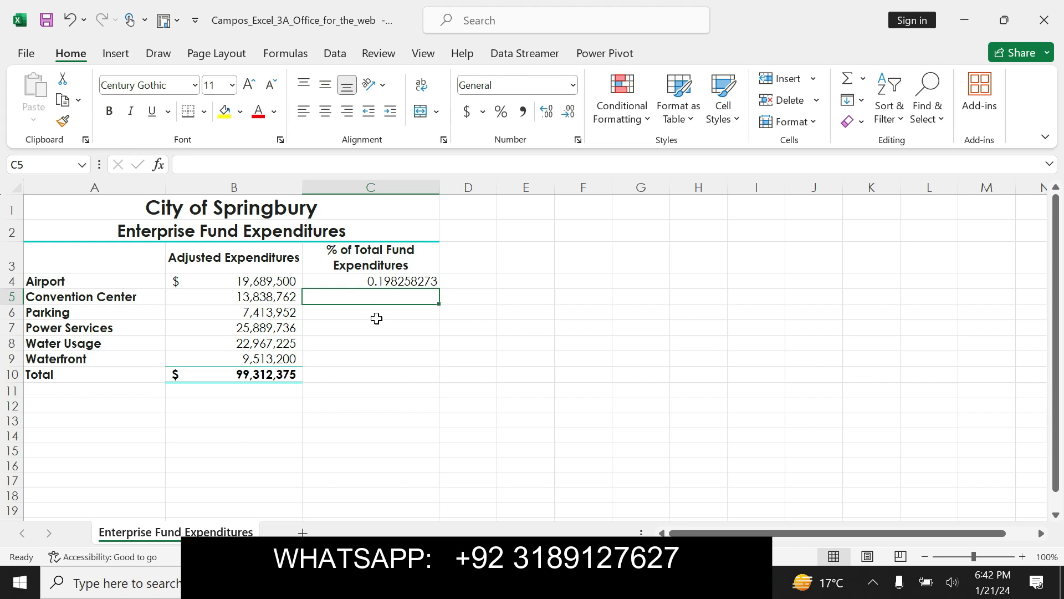
Edit the formula in cell C4 so only the B10 reference stays absolute, as =B4/$B$10.
left_click(366, 281)
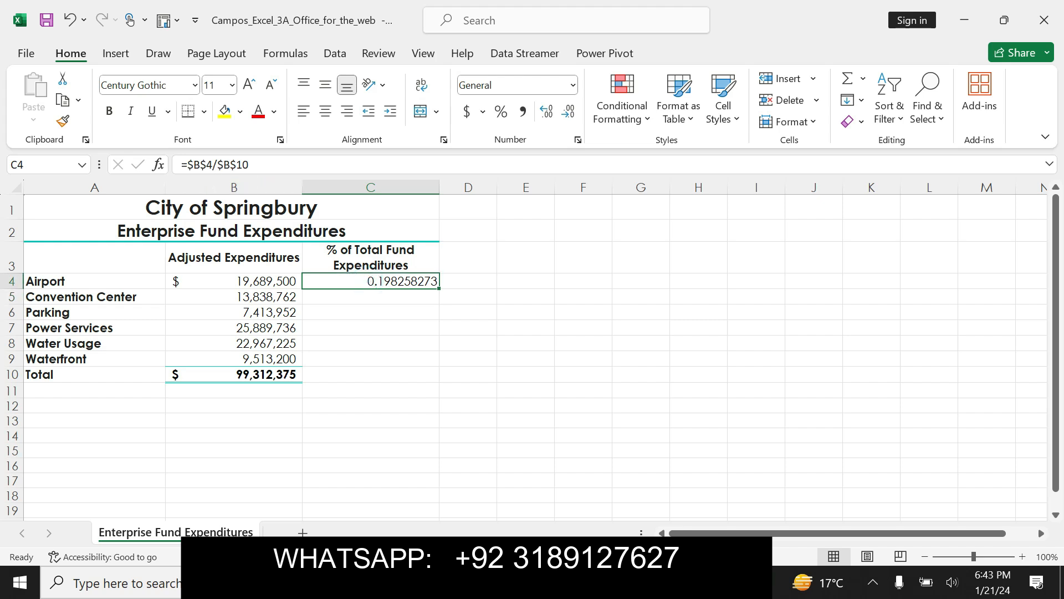
double_click(201, 165)
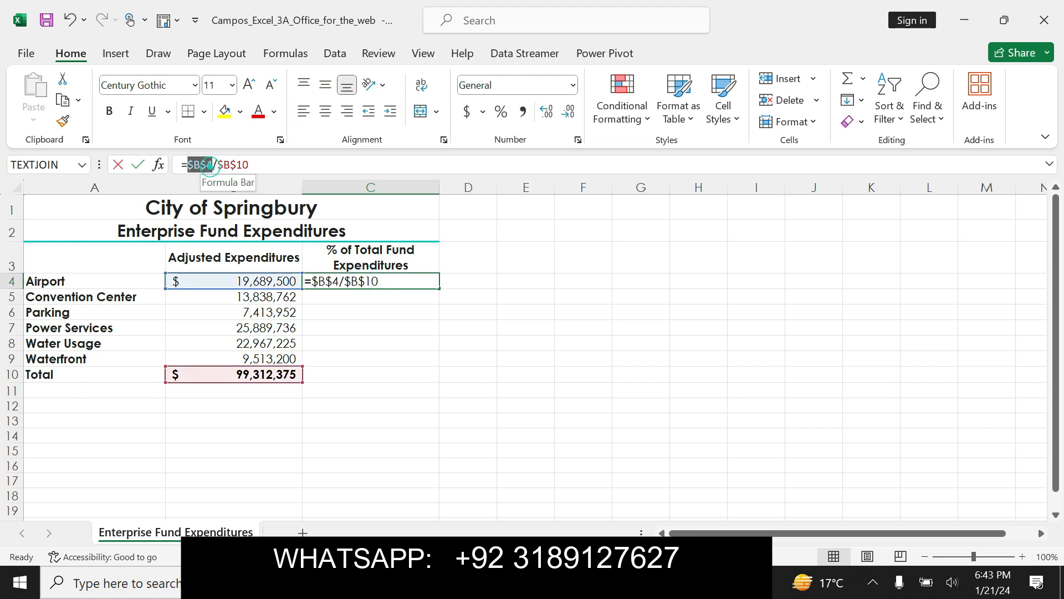
key("F4")
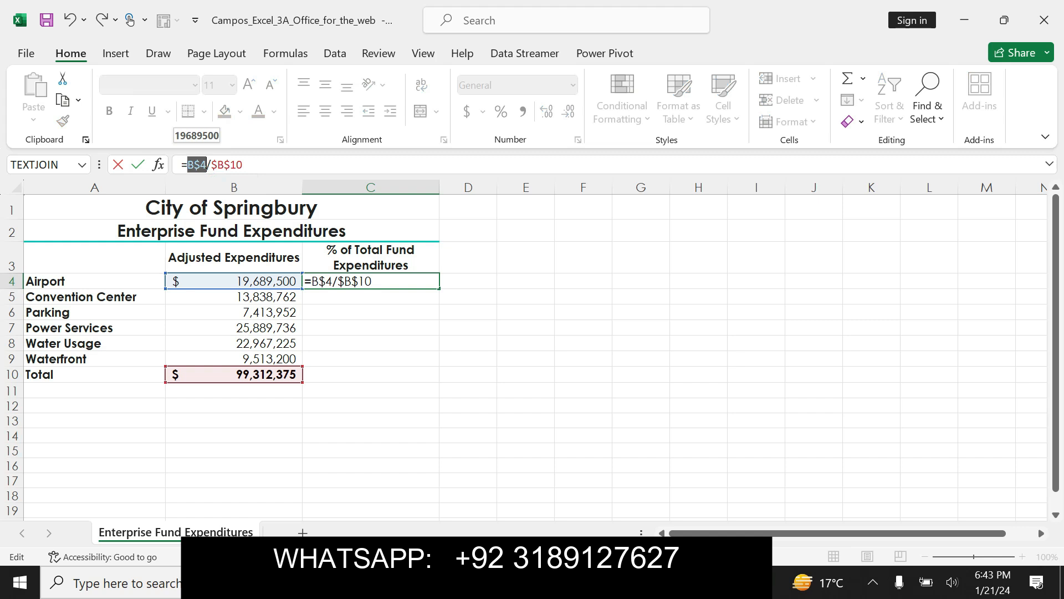
key("F4")
key("F4")
key("F4")
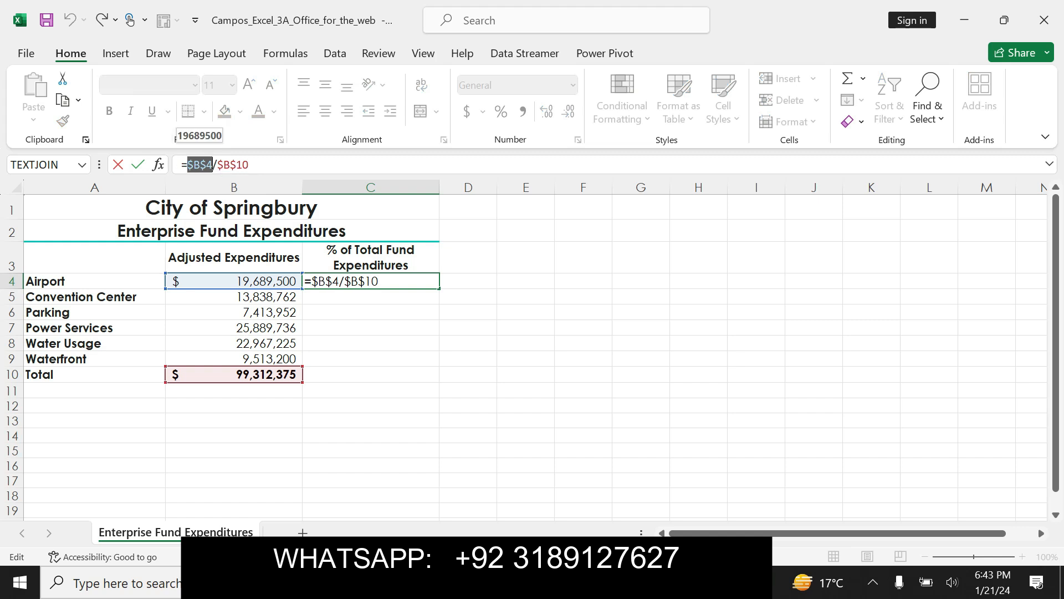
left_click(188, 164)
key("Delete")
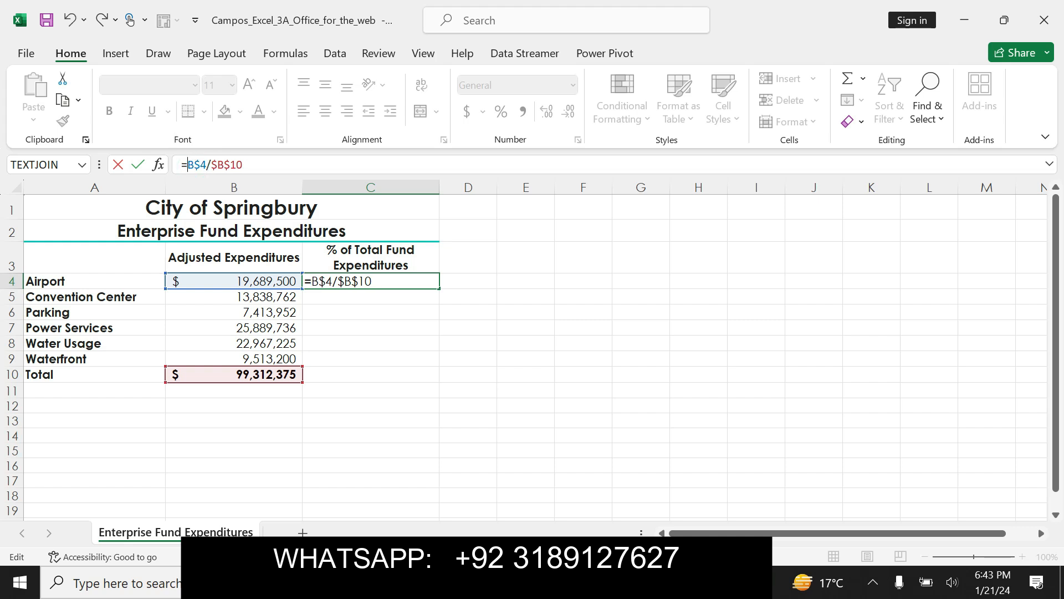
left_click(194, 165)
key("Delete")
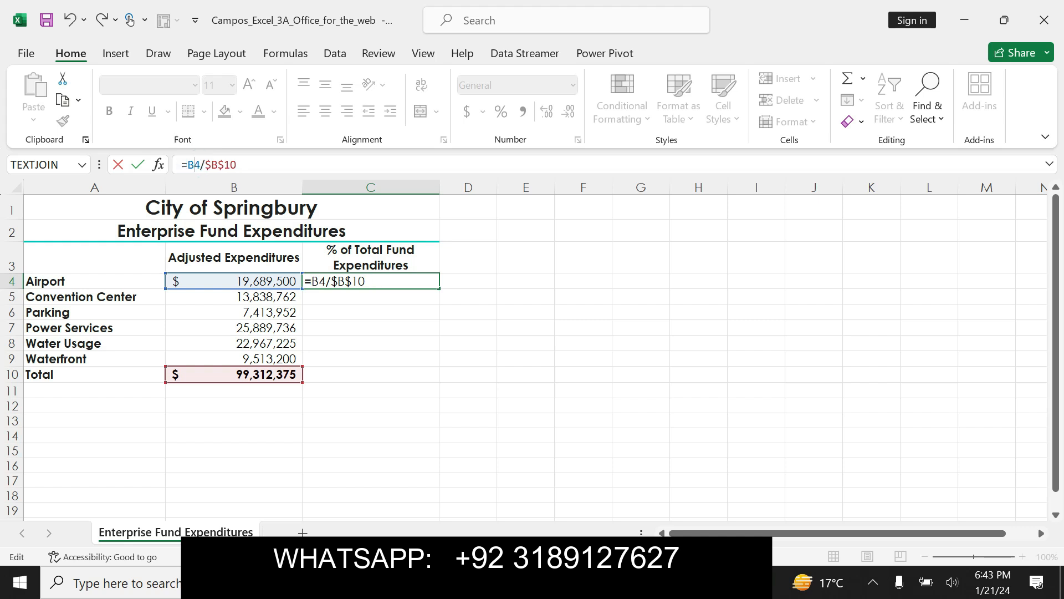
left_click(238, 165)
key("Return")
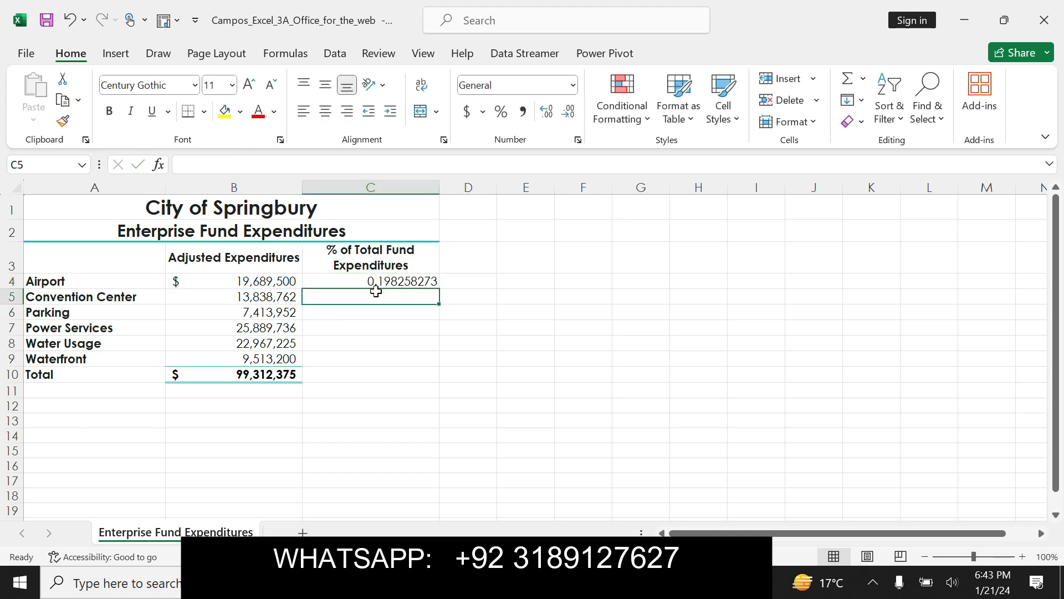
Check the last sentence of step 3 in Word, and in Excel fill the C4 formula down through cell C9.
left_click(373, 281)
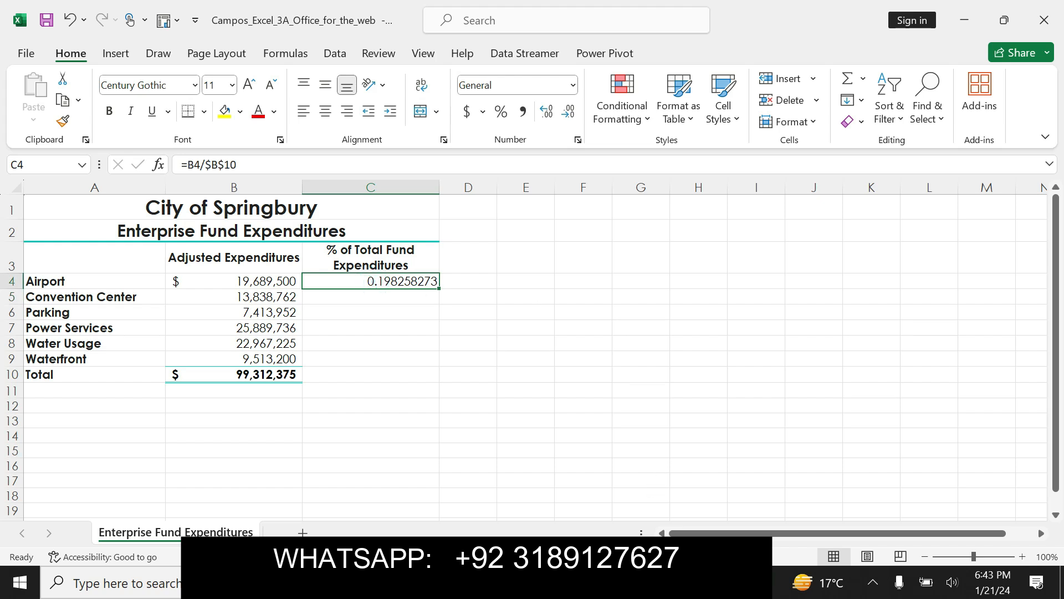
key("alt+Tab")
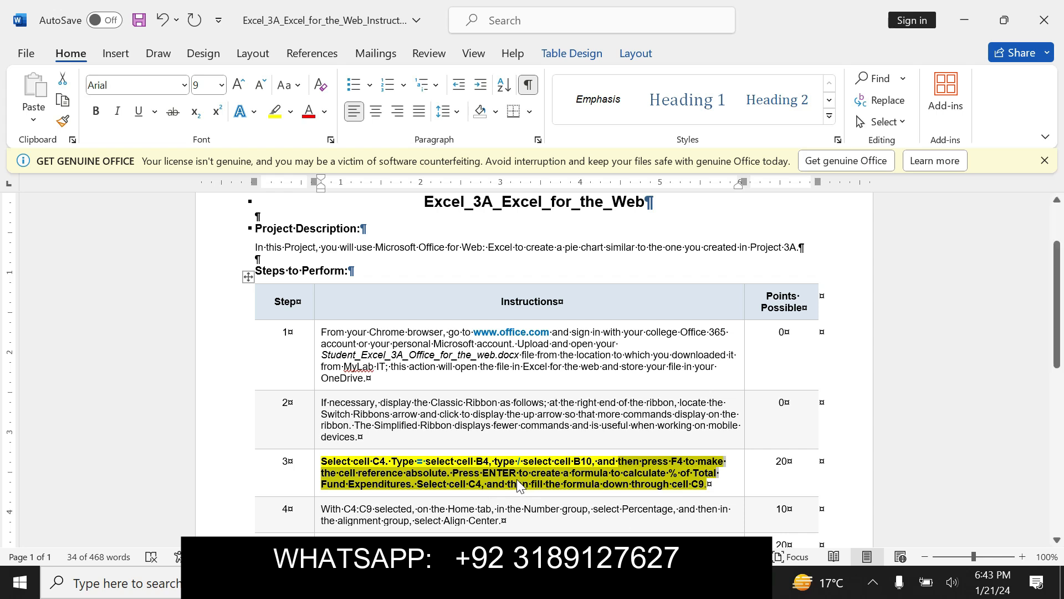
left_click(510, 484)
left_click_drag(417, 484, 707, 484)
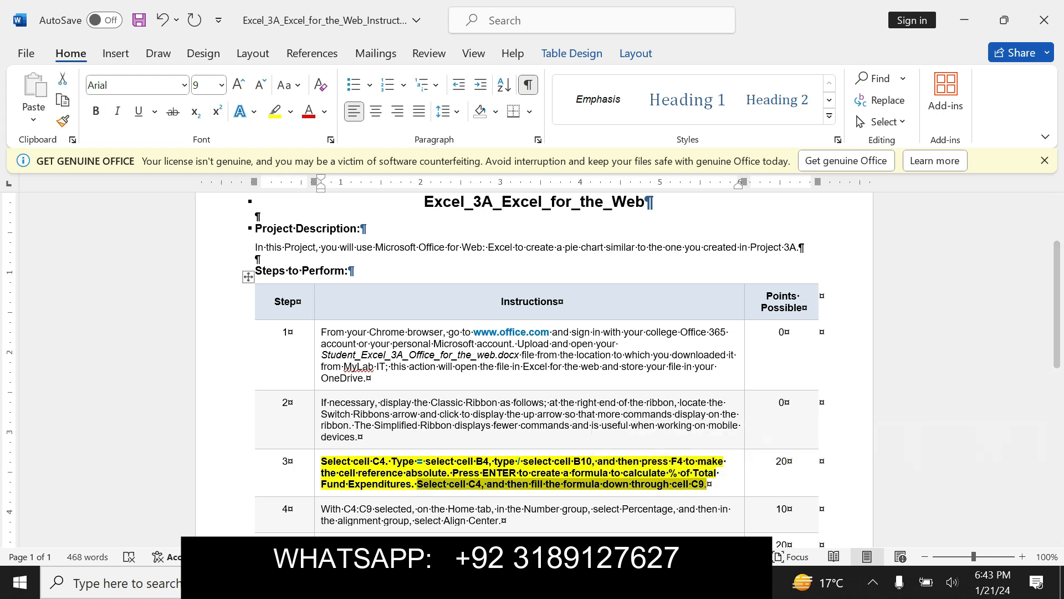
key("alt+Tab")
left_click_drag(437, 287, 434, 367)
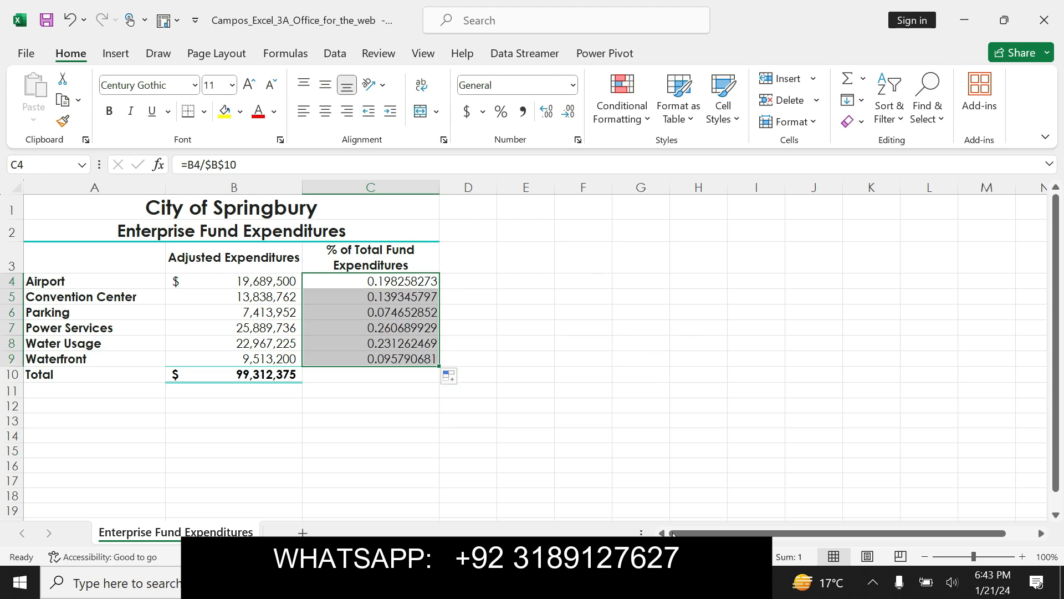
Switch to the Word instructions and undo the bold and yellow highlighting on step 3.
key("alt+Tab")
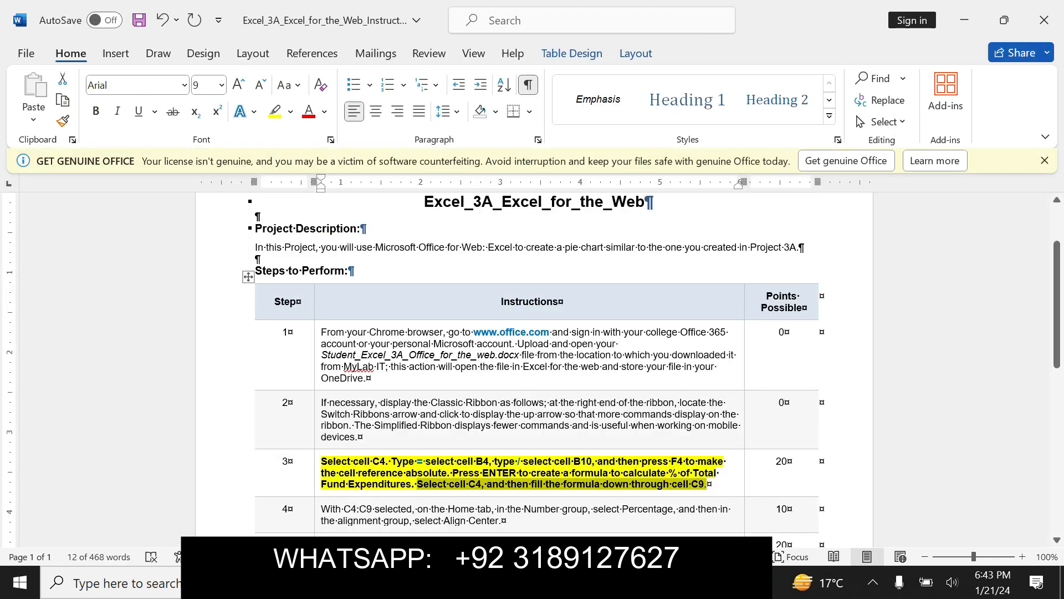
key("ctrl+z")
key("ctrl+z")
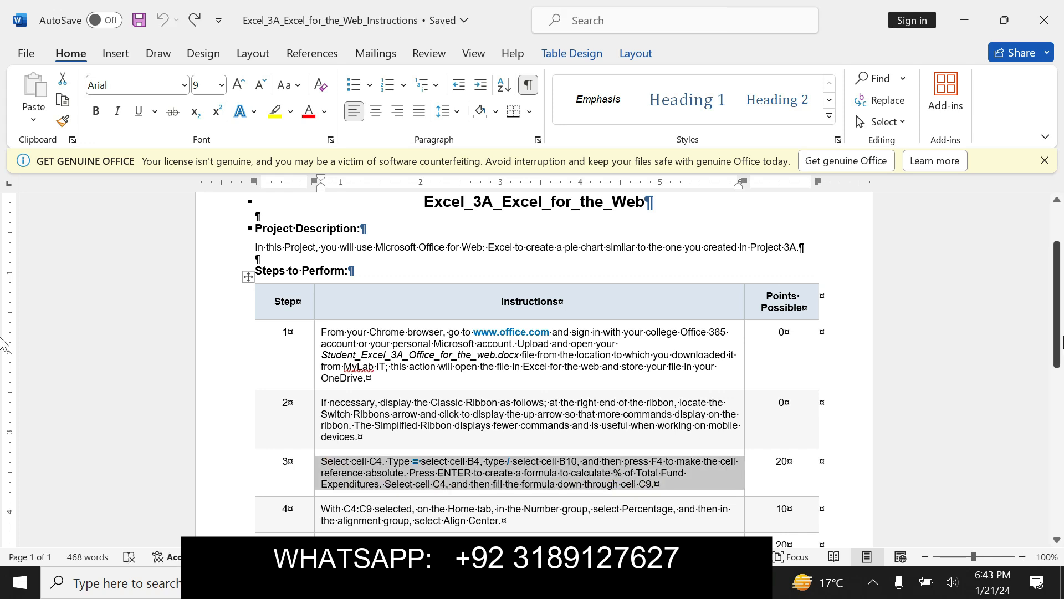
Make the step 4 instructions bold and highlight them in yellow.
scroll(1061, 363, "down", 2)
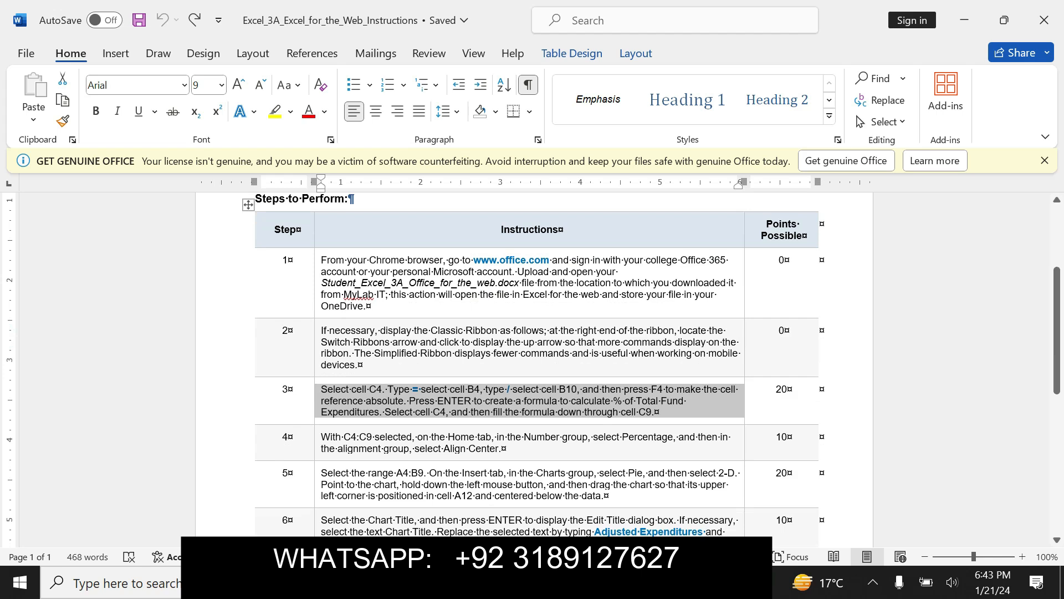
left_click_drag(323, 437, 492, 450)
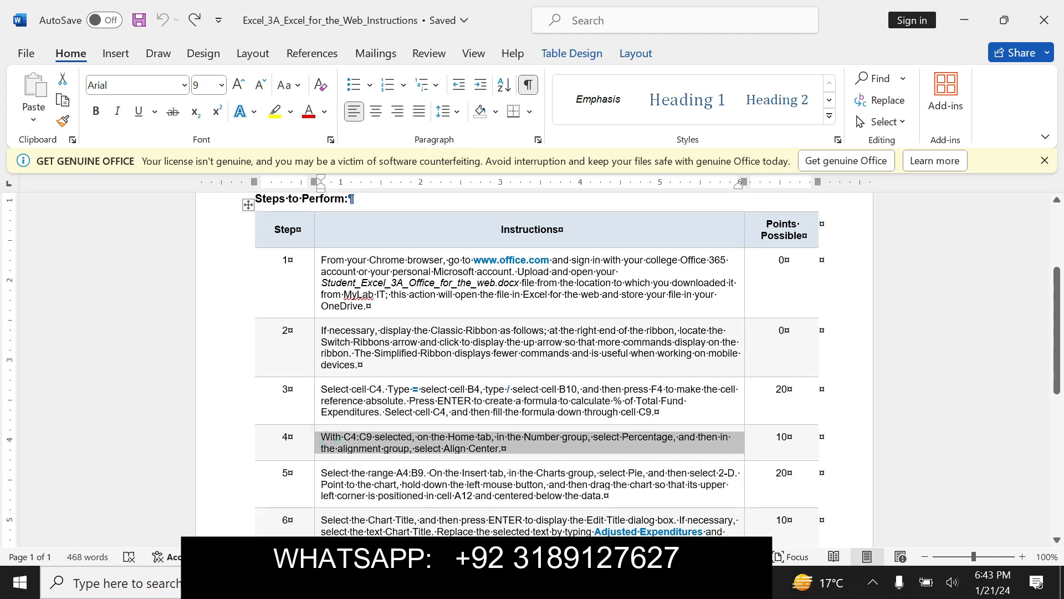
left_click(503, 421)
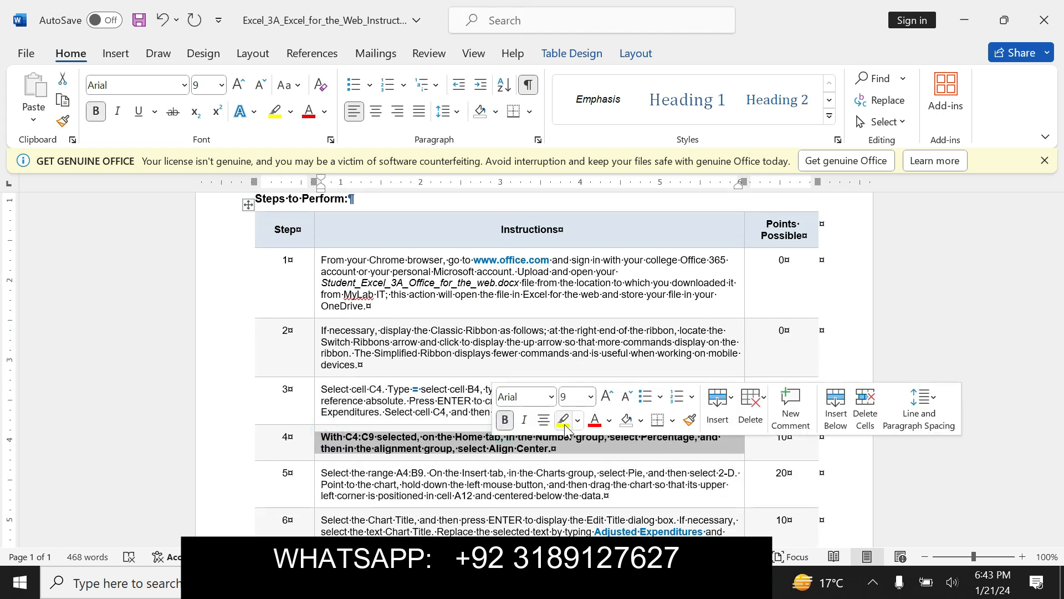
left_click(563, 421)
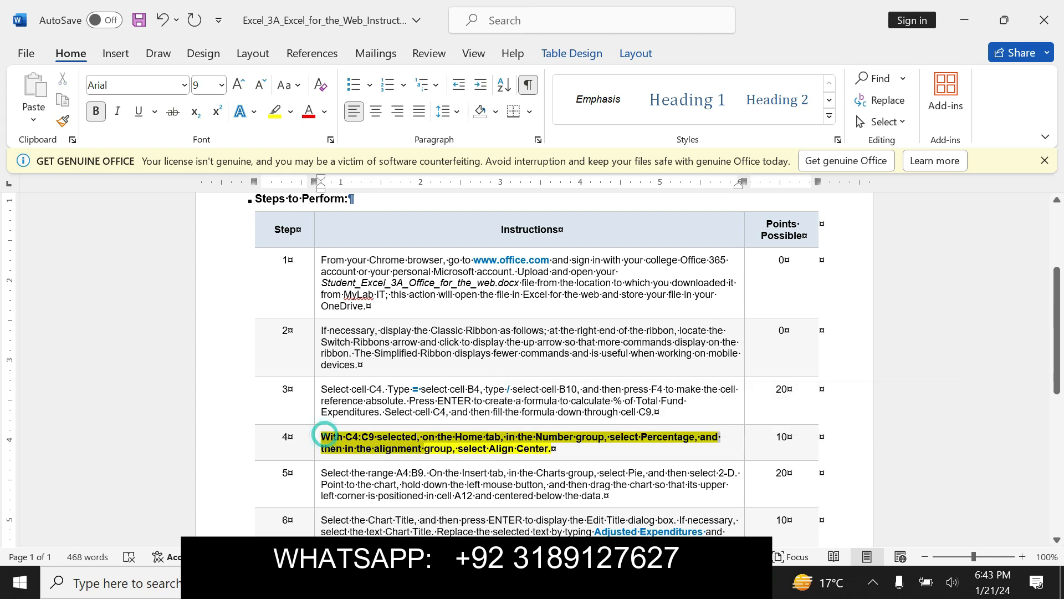
Read the step 4 instructions on the number format and alignment for C4:C9.
left_click_drag(490, 449, 548, 449)
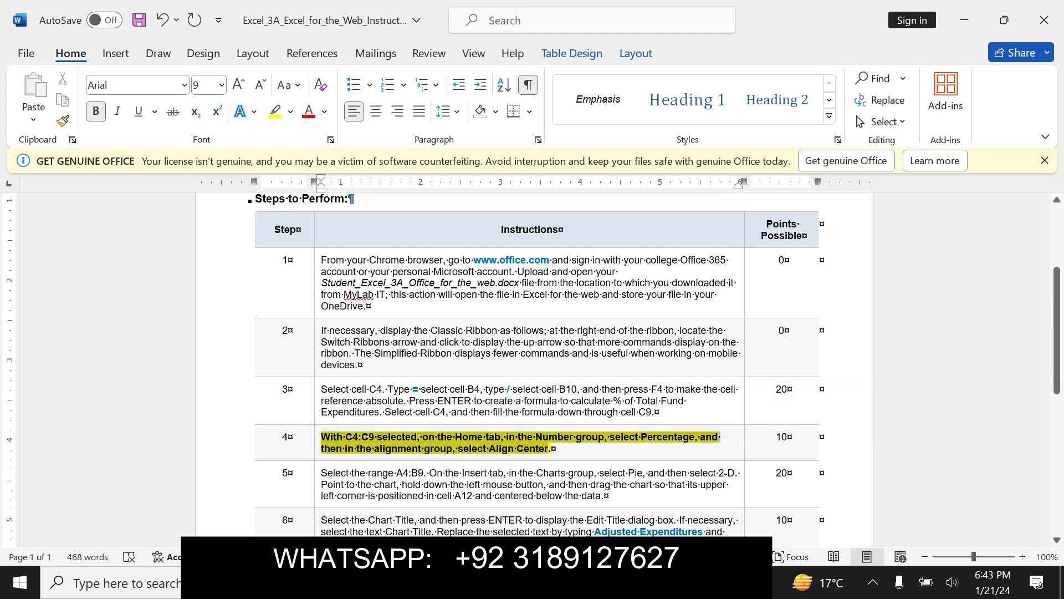
left_click(337, 443)
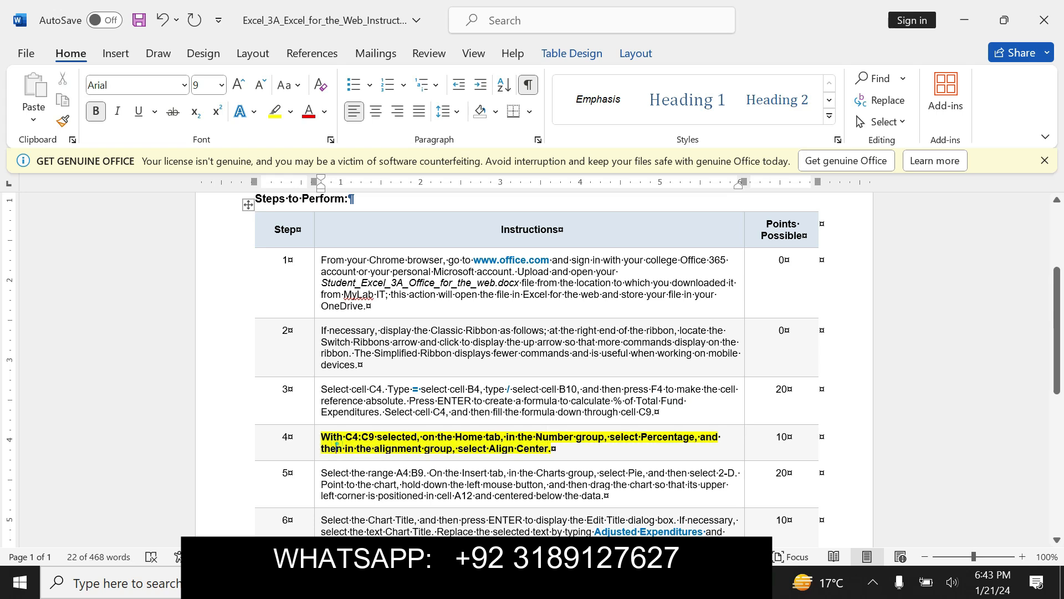
left_click_drag(321, 436, 551, 449)
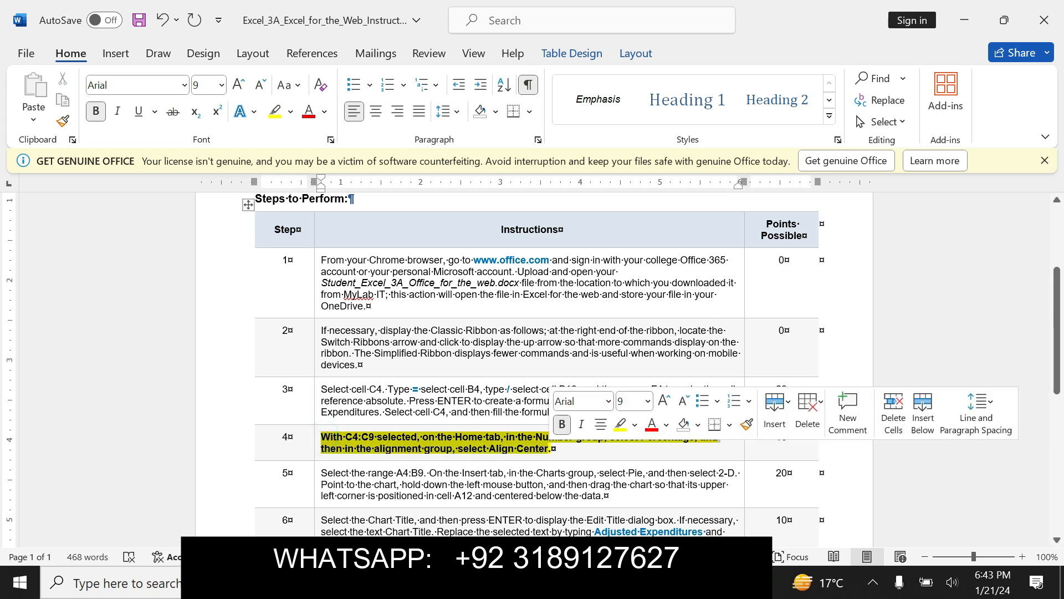
left_click(551, 449)
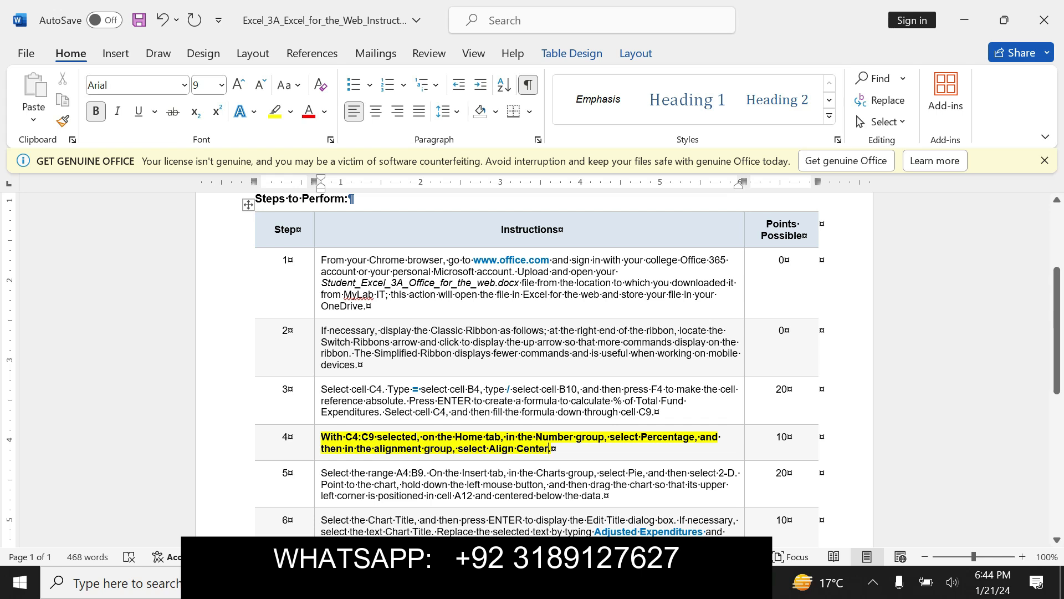
left_click_drag(321, 437, 552, 449)
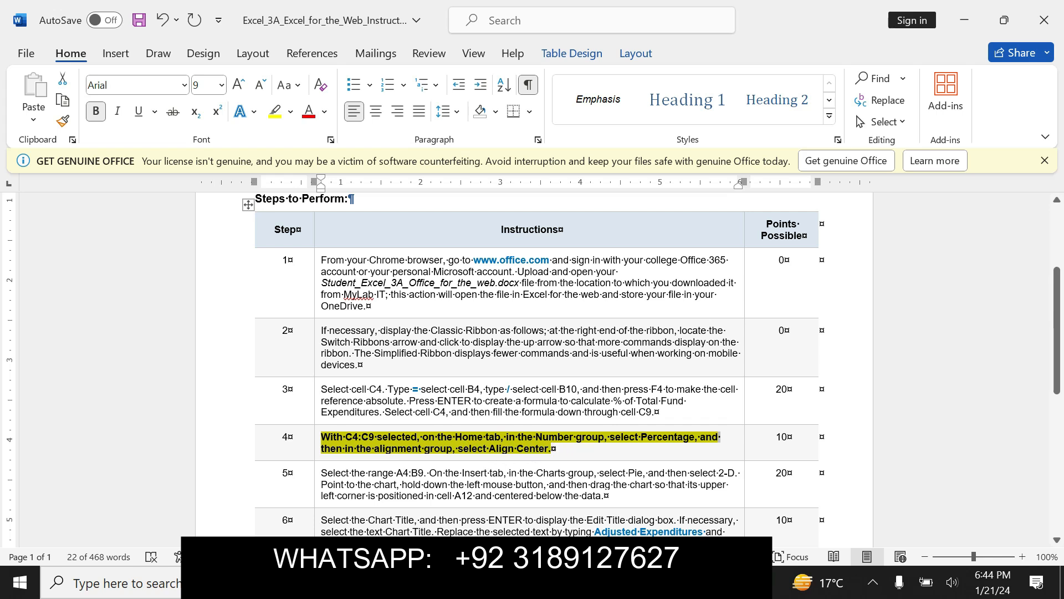
Switch to the Excel workbook, format C4:C9 as Percentage with no decimal places, and center the values horizontally.
left_click(571, 582)
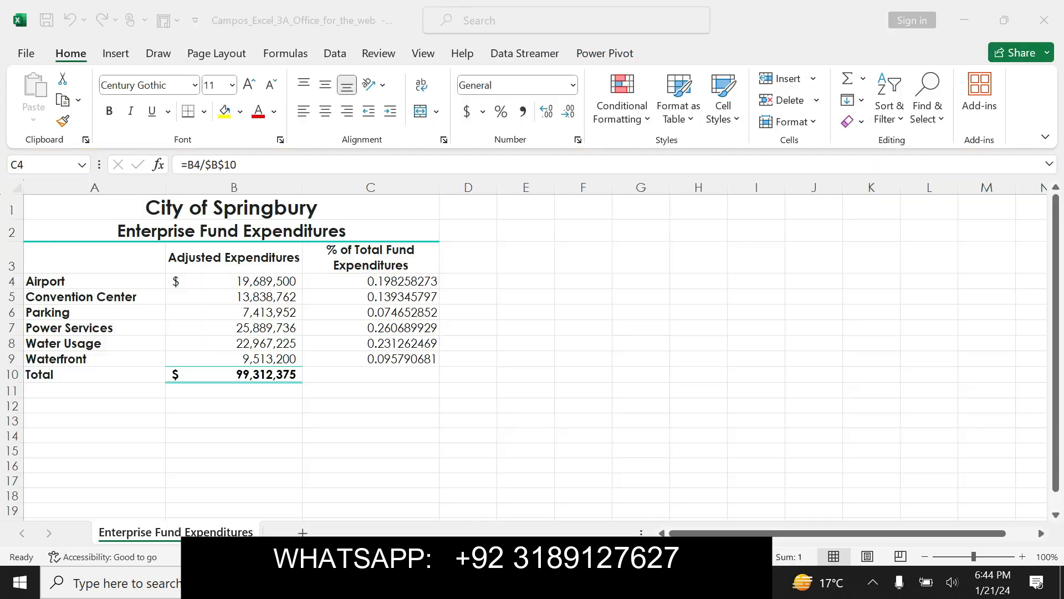
left_click(578, 139)
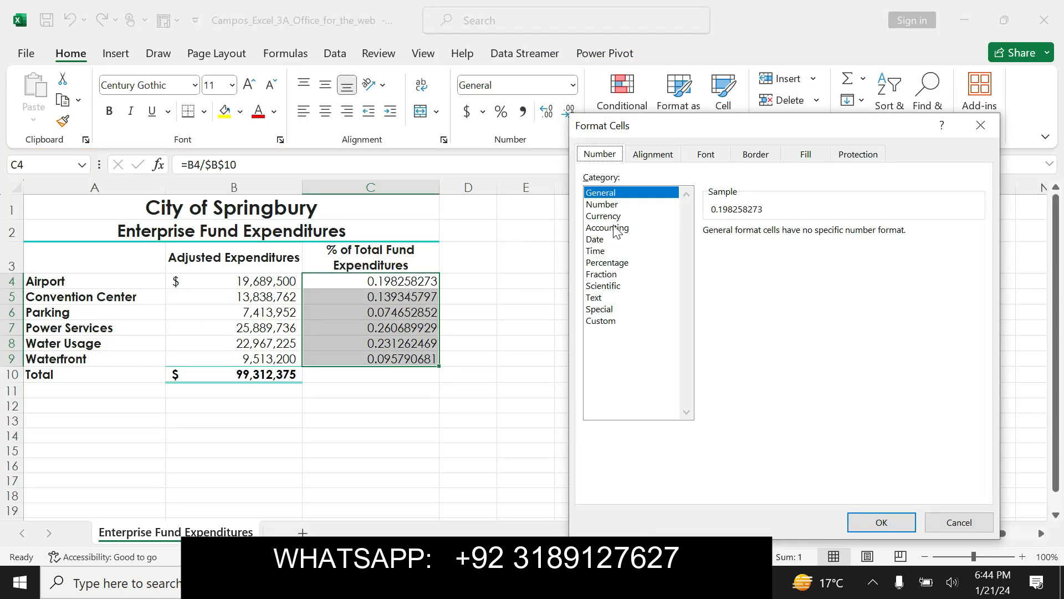
left_click(604, 205)
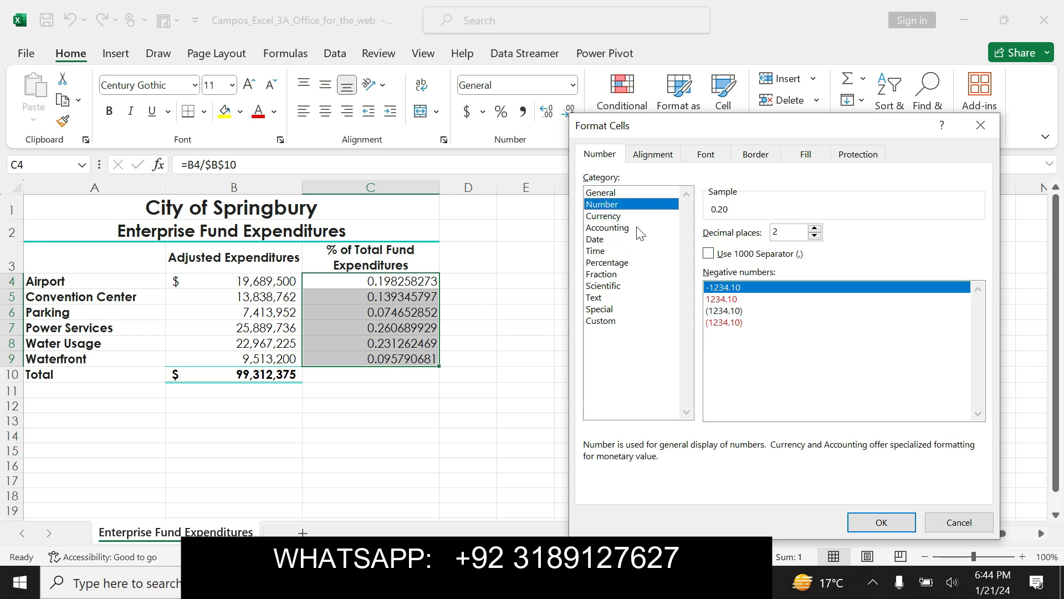
left_click(607, 262)
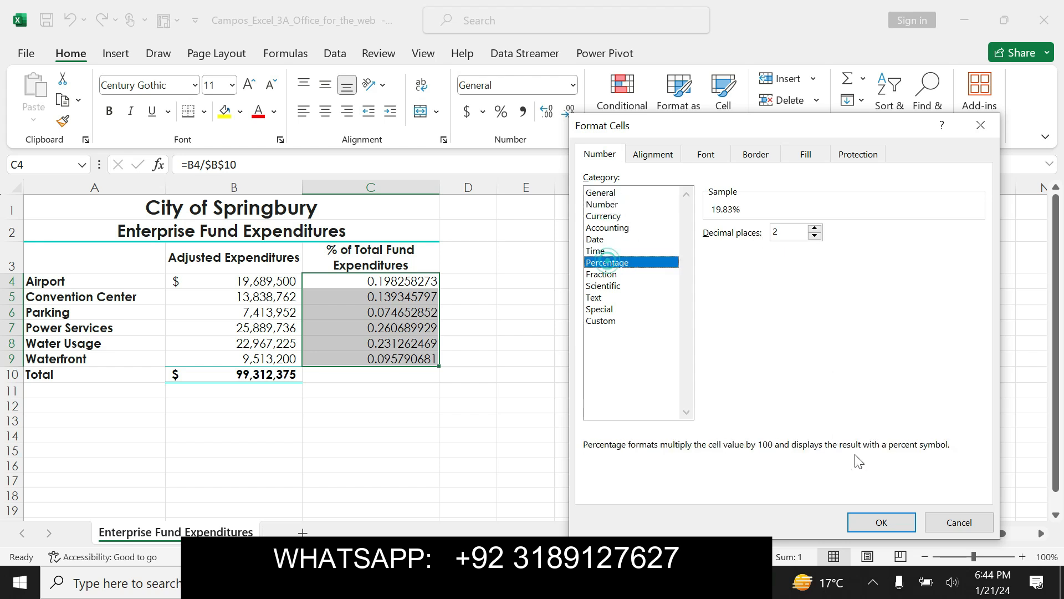
left_click(882, 522)
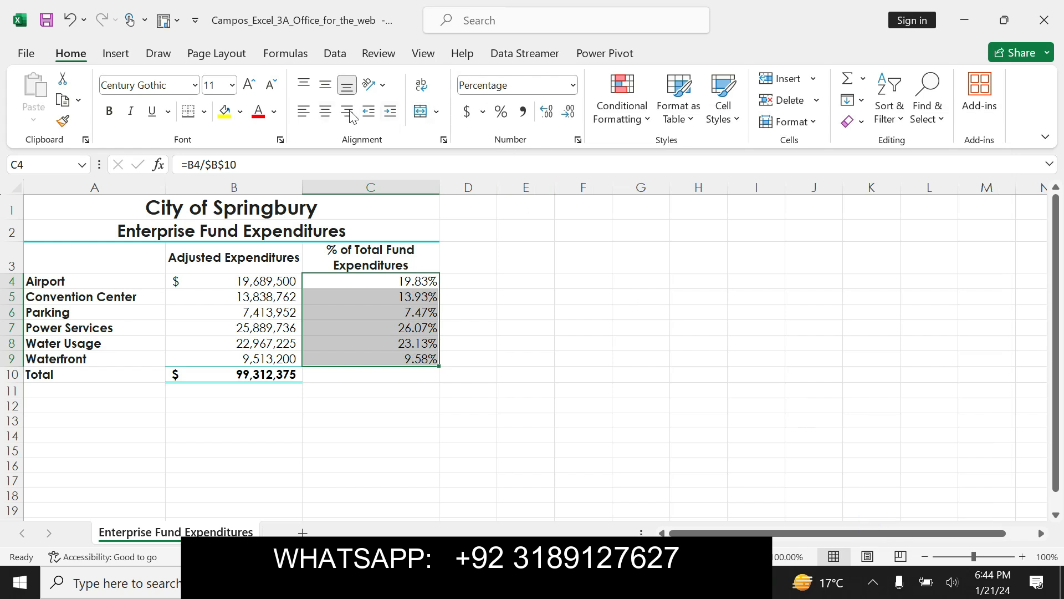
left_click(569, 113)
left_click(570, 113)
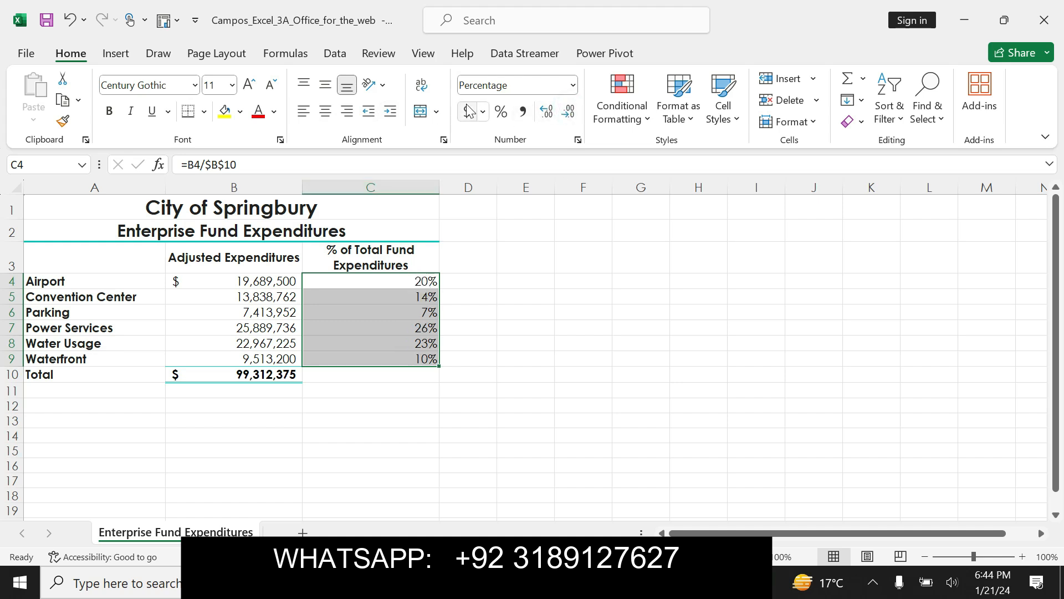
left_click(324, 112)
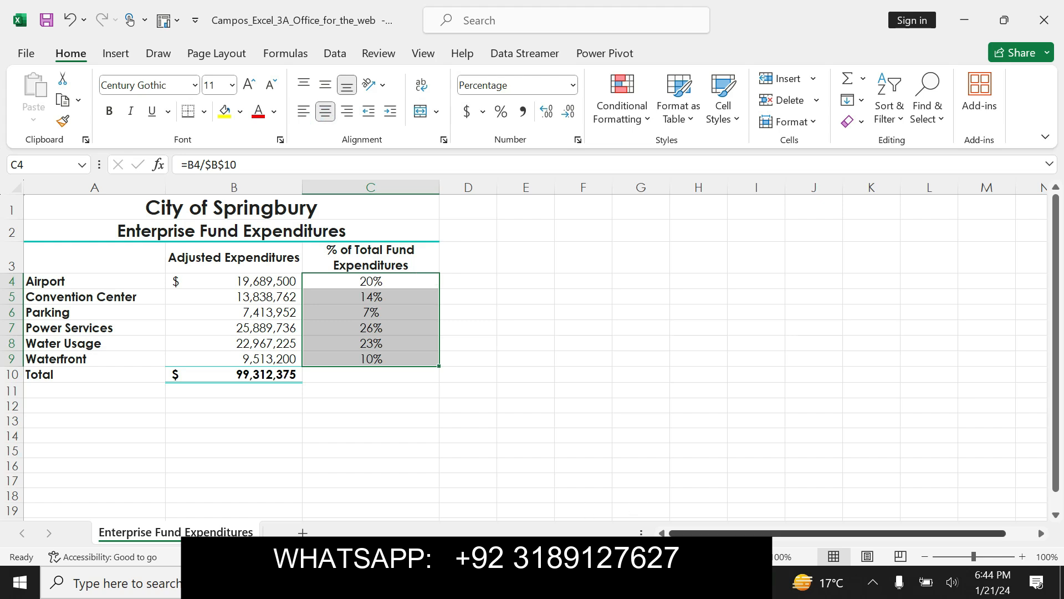
Switch to the Word instructions and undo the bold and yellow highlighting on step 4.
key("alt+Tab")
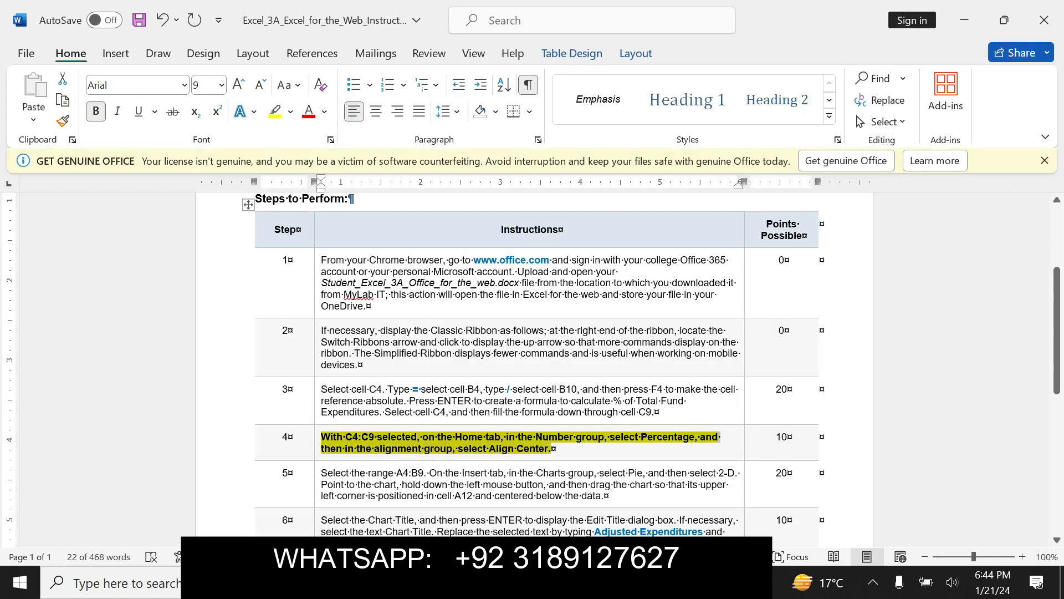
key("ctrl+z")
key("ctrl+z")
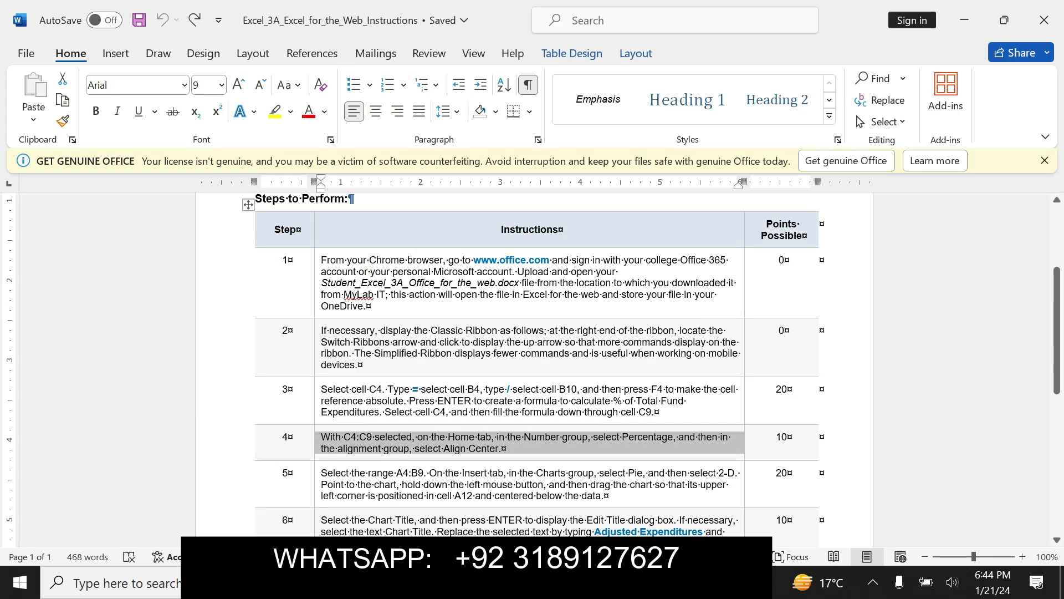
Make the step 5 instructions about the pie chart bold and highlight them in yellow.
left_click_drag(322, 473, 602, 496)
left_click(605, 465)
left_click(661, 469)
left_click(659, 469)
left_click_drag(323, 471, 704, 496)
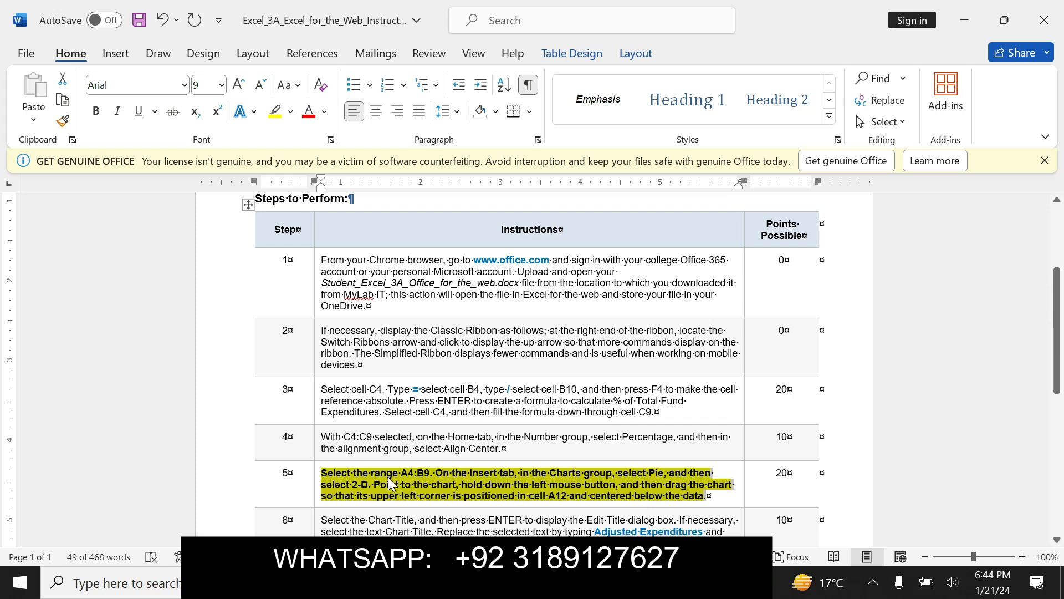
Check the range A4:B9 named in step 5, and switch to the Excel workbook.
left_click(412, 483)
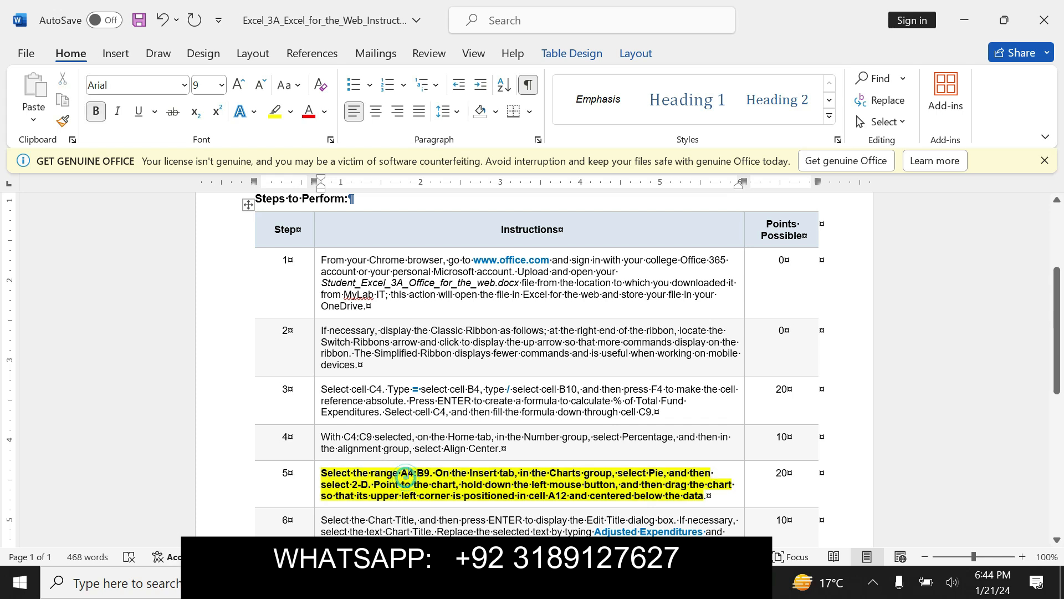
left_click_drag(401, 473, 429, 474)
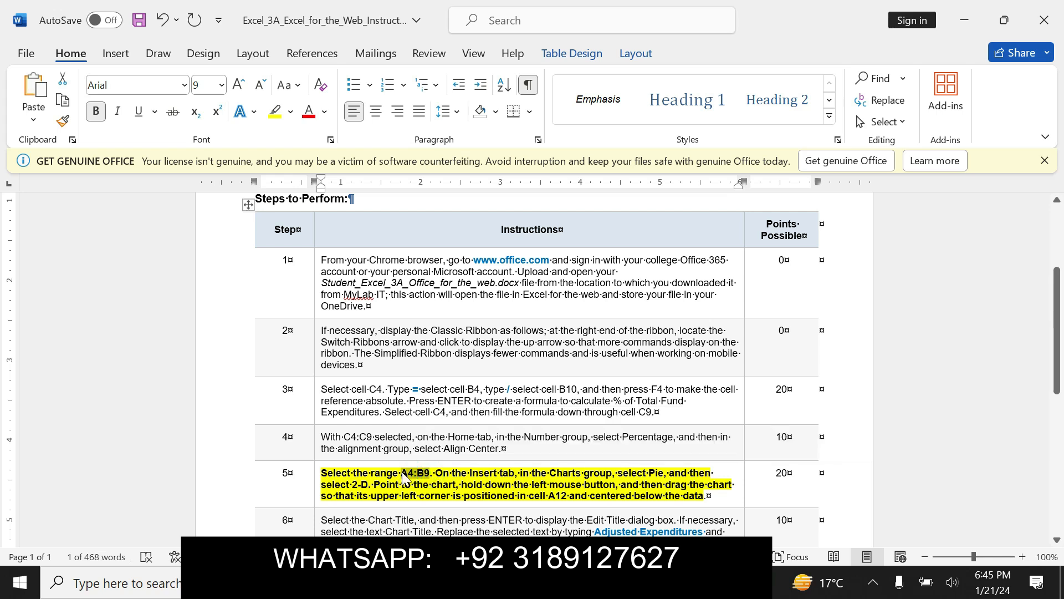
key("alt+Tab")
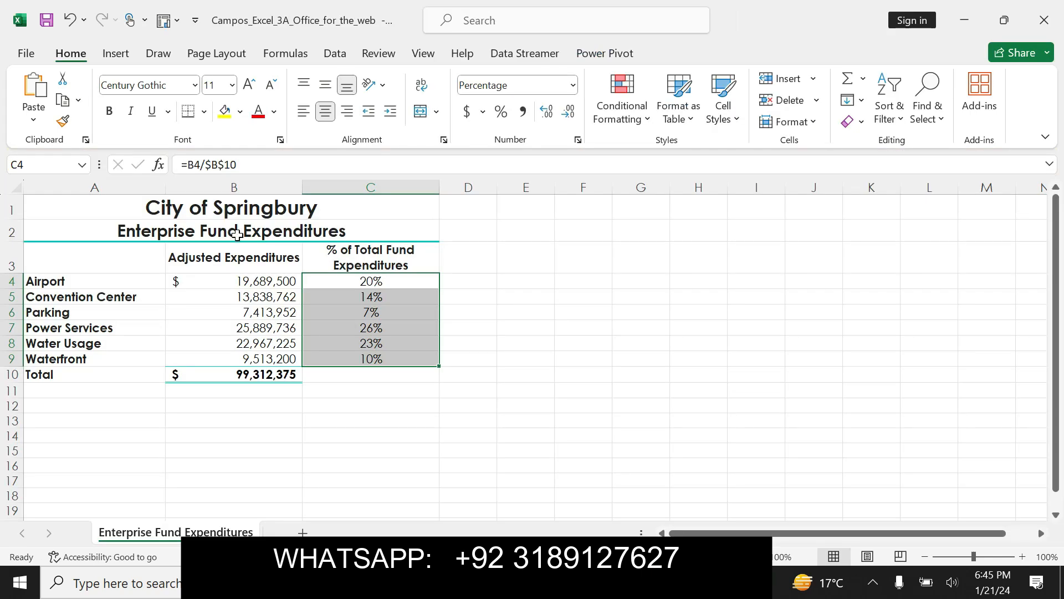
Select the range A4:B9 and insert a 2-D pie chart of the expenditures.
key("BackSpace")
type("A4:B9")
key("Return")
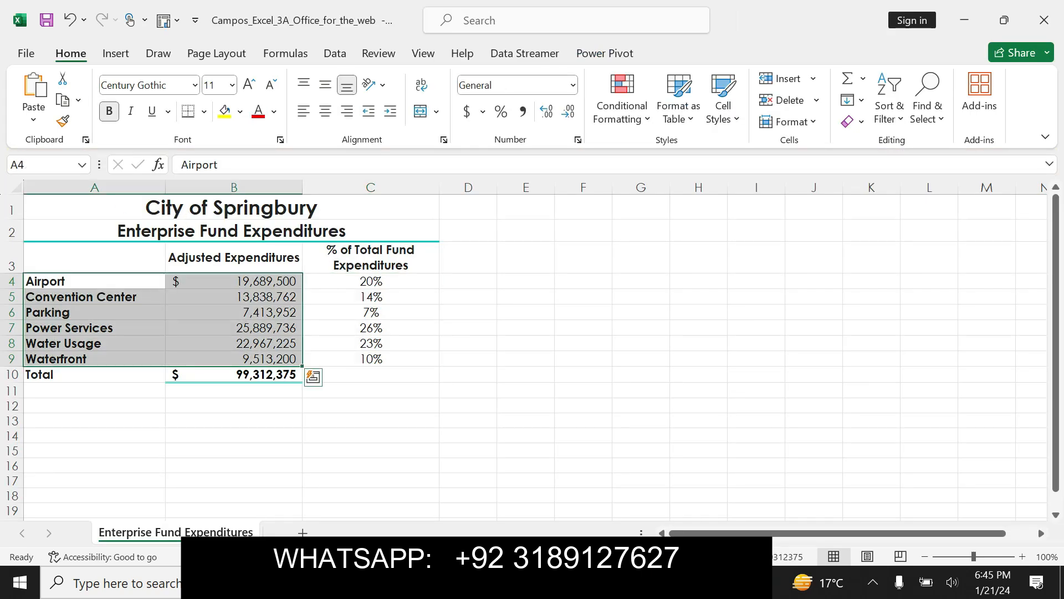
left_click(114, 58)
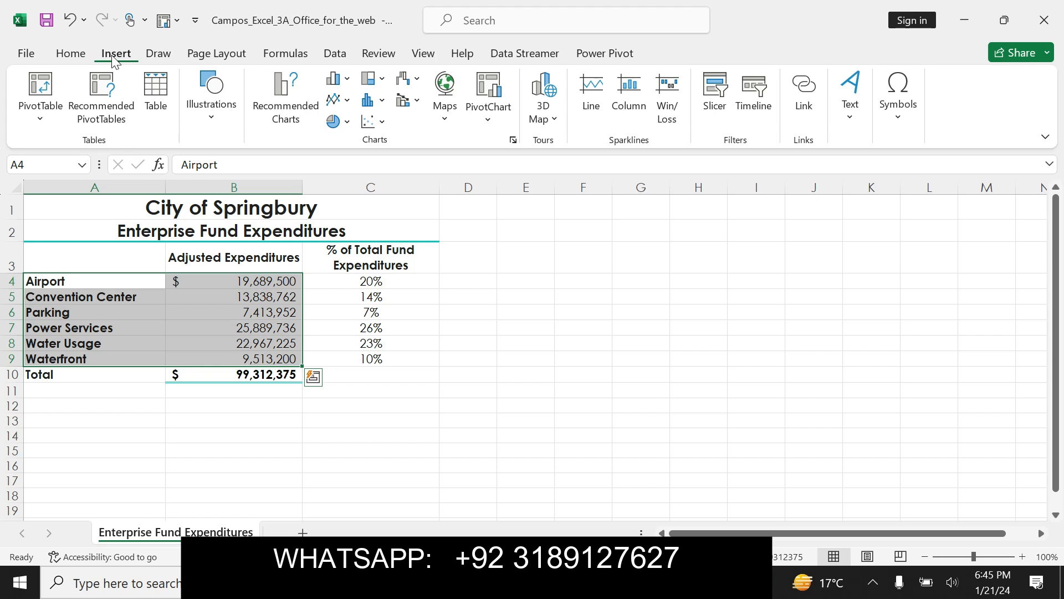
left_click(348, 122)
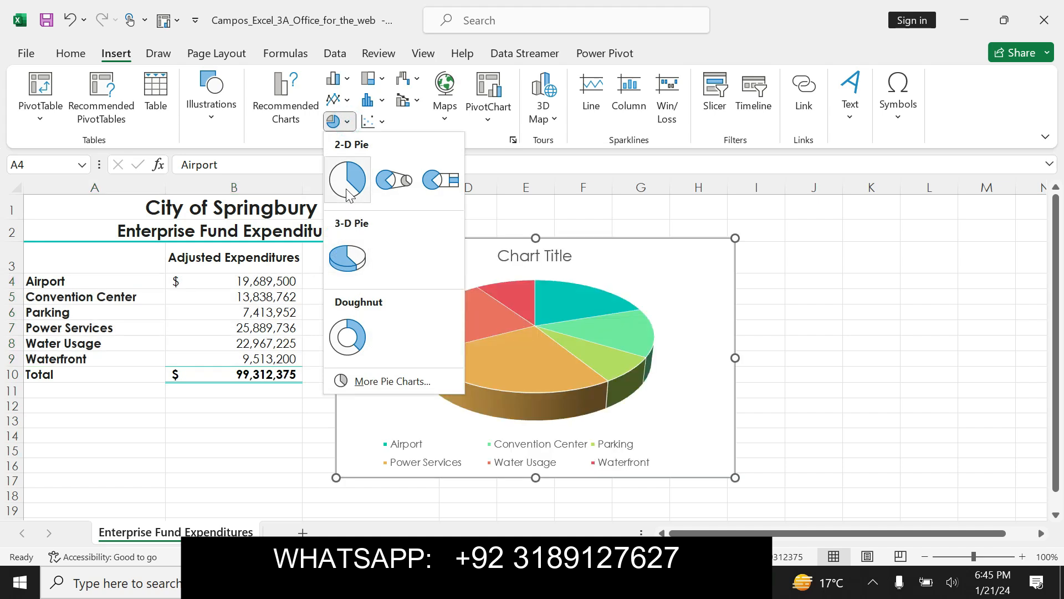
left_click(347, 191)
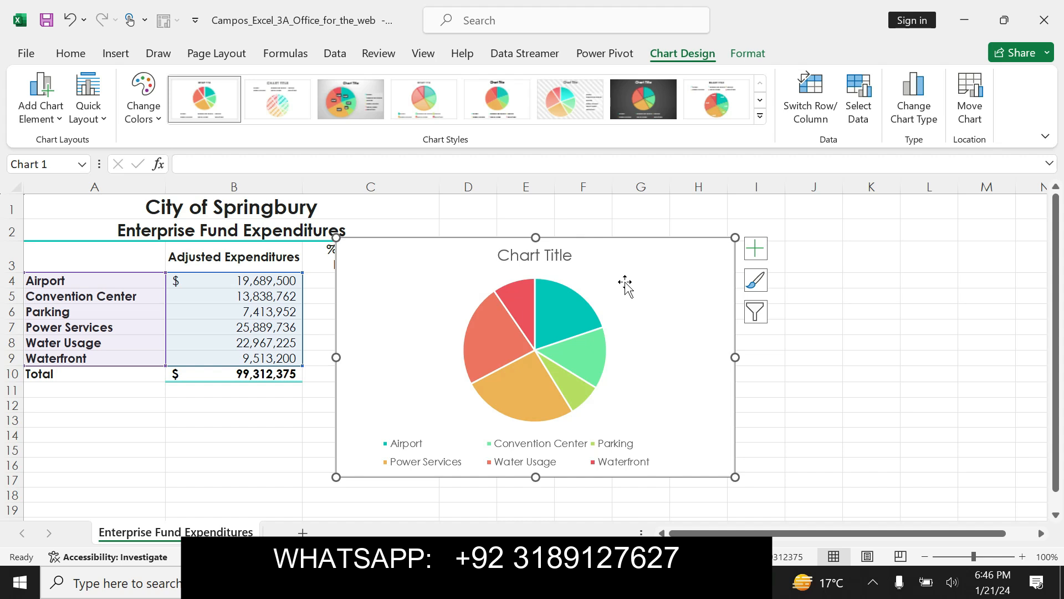
Reread step 5 in the Word instructions, and in the Excel workbook move the pie chart below the data with its upper left corner at D12.
key("alt+Tab")
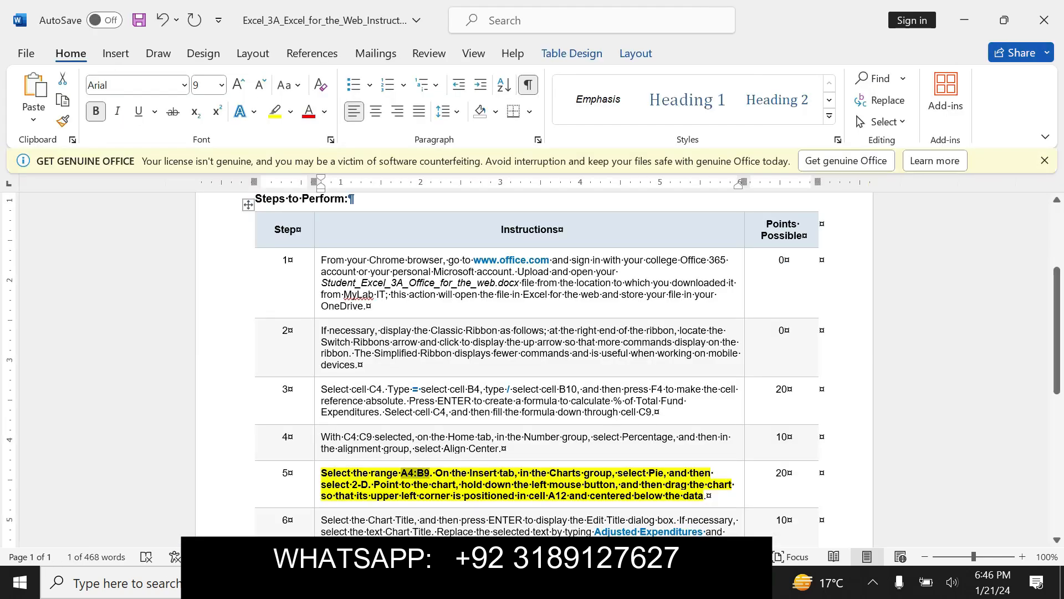
left_click(497, 483)
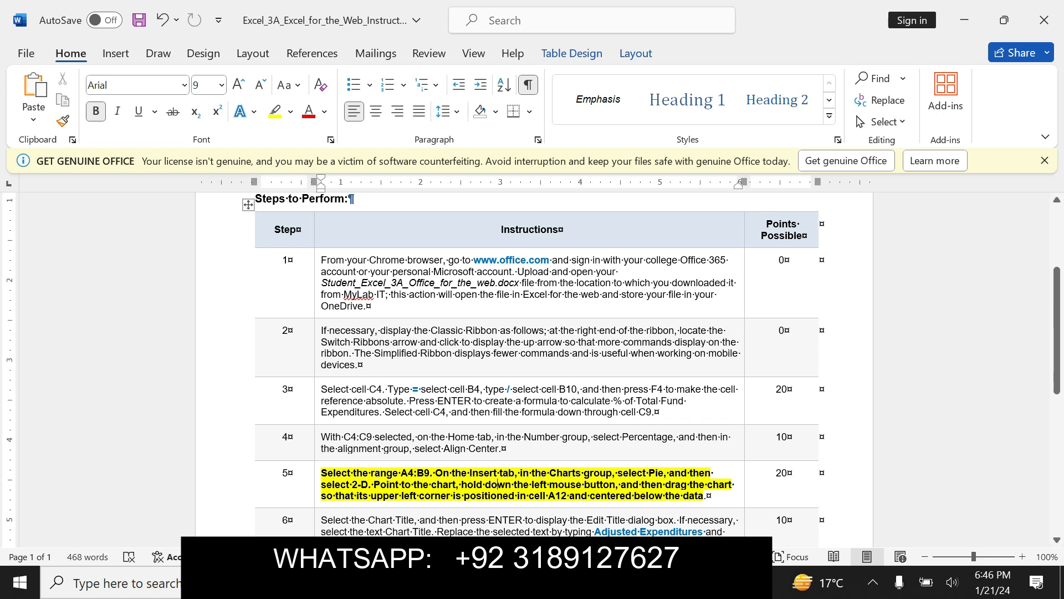
left_click_drag(321, 473, 706, 495)
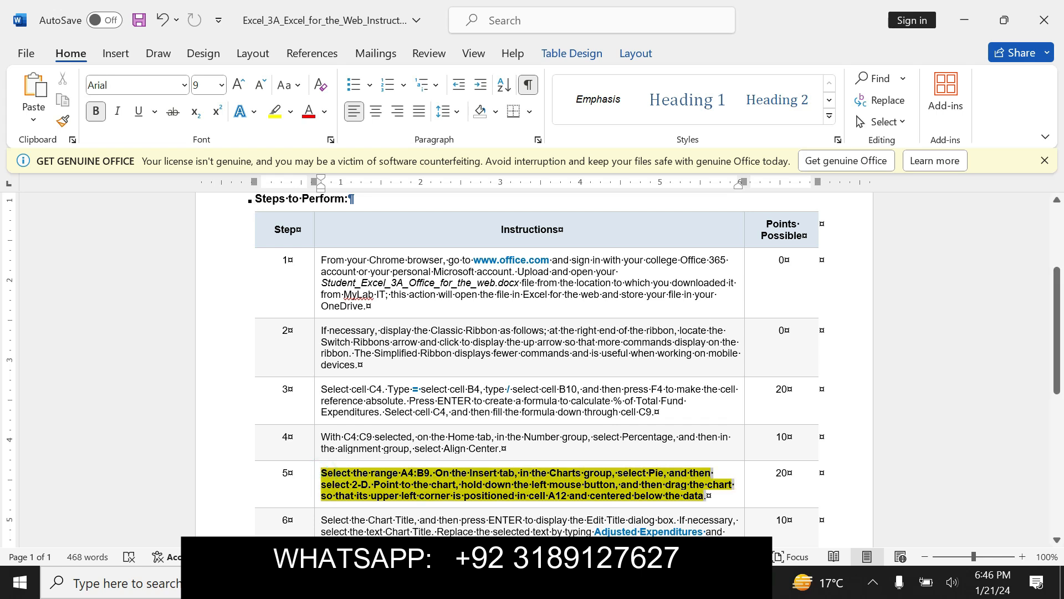
left_click(335, 474)
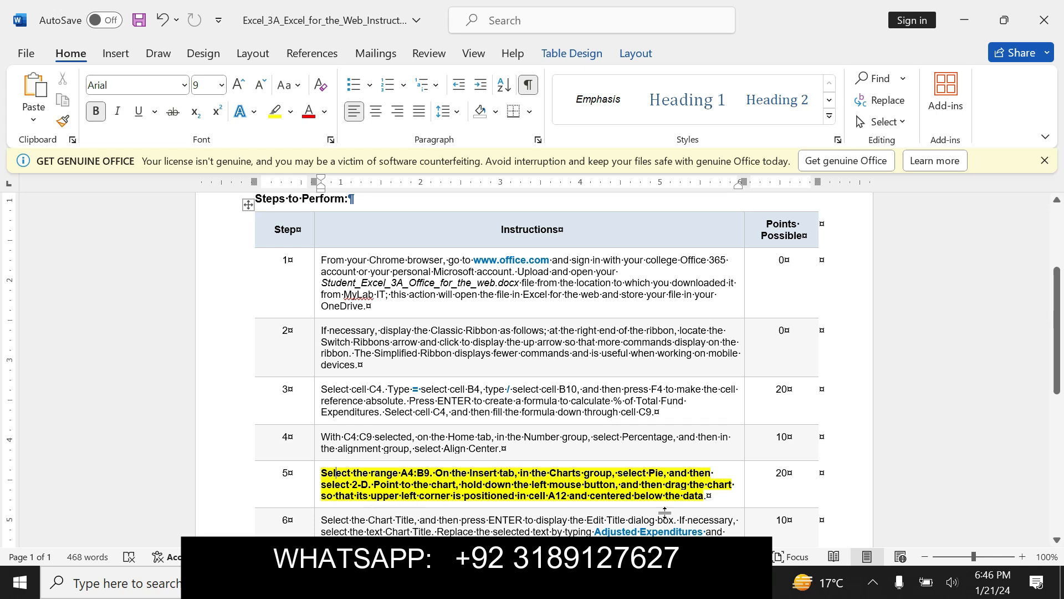
left_click(614, 582)
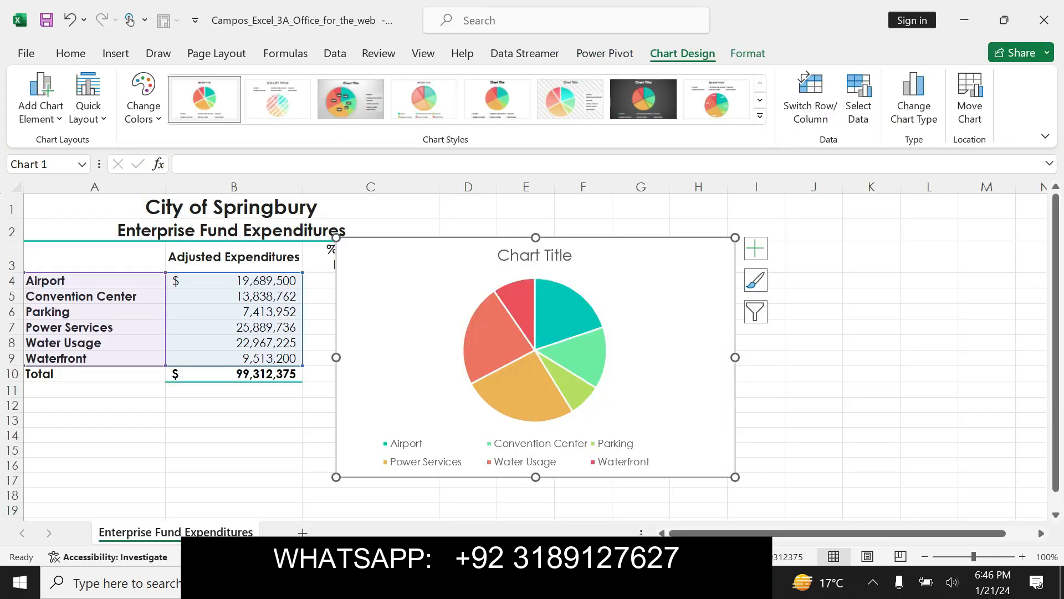
key("alt+Tab")
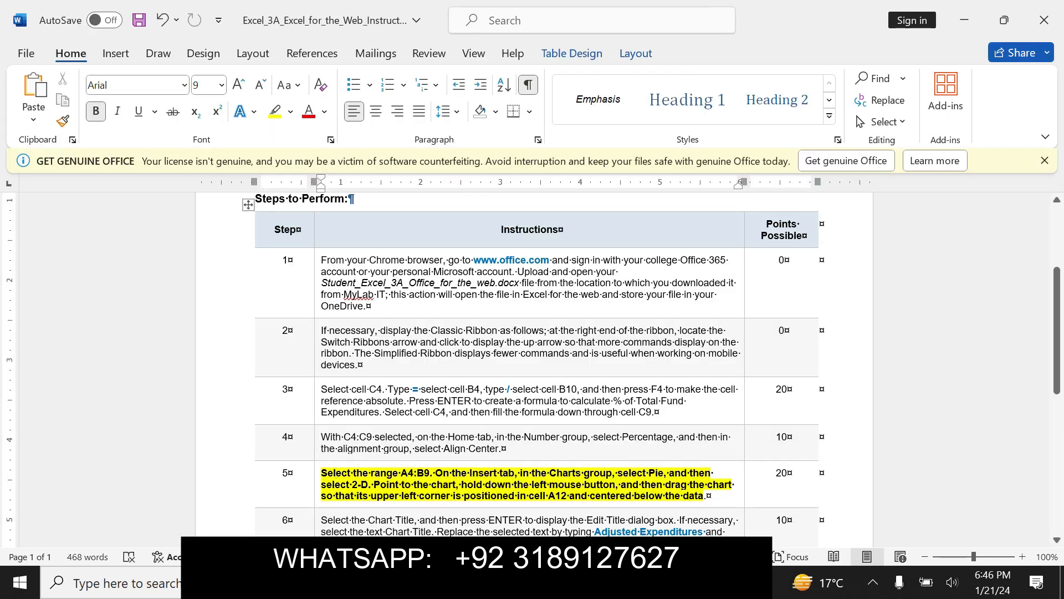
key("alt+Tab")
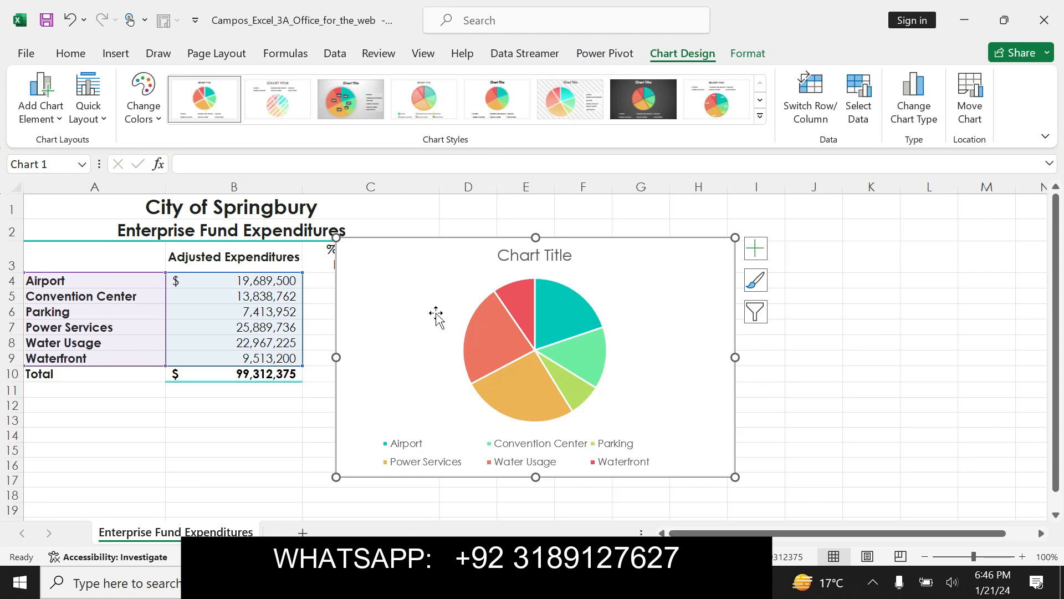
left_click_drag(403, 271, 506, 431)
Check the chart placement wording of step 5 in Word, and in Excel move the pie chart so its upper left corner lies in C12.
key("alt+Tab")
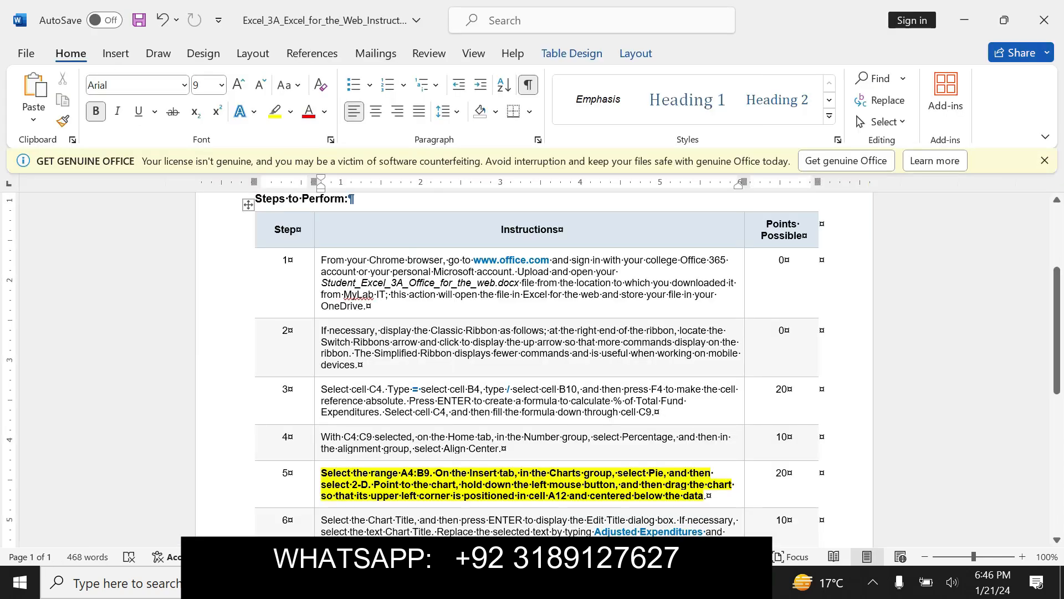
left_click(533, 502)
left_click_drag(401, 495, 704, 495)
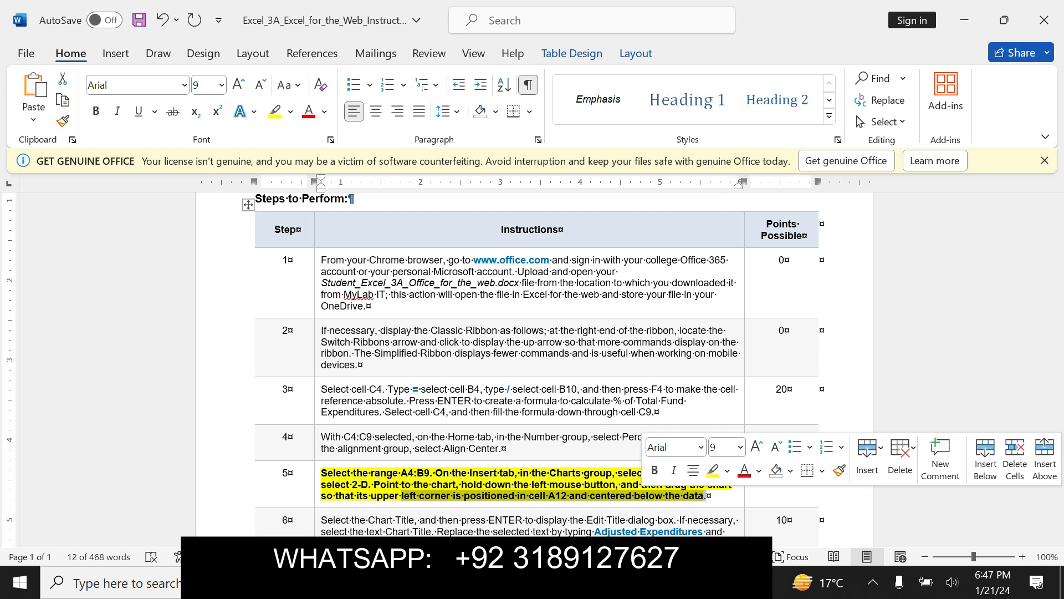
left_click(421, 499)
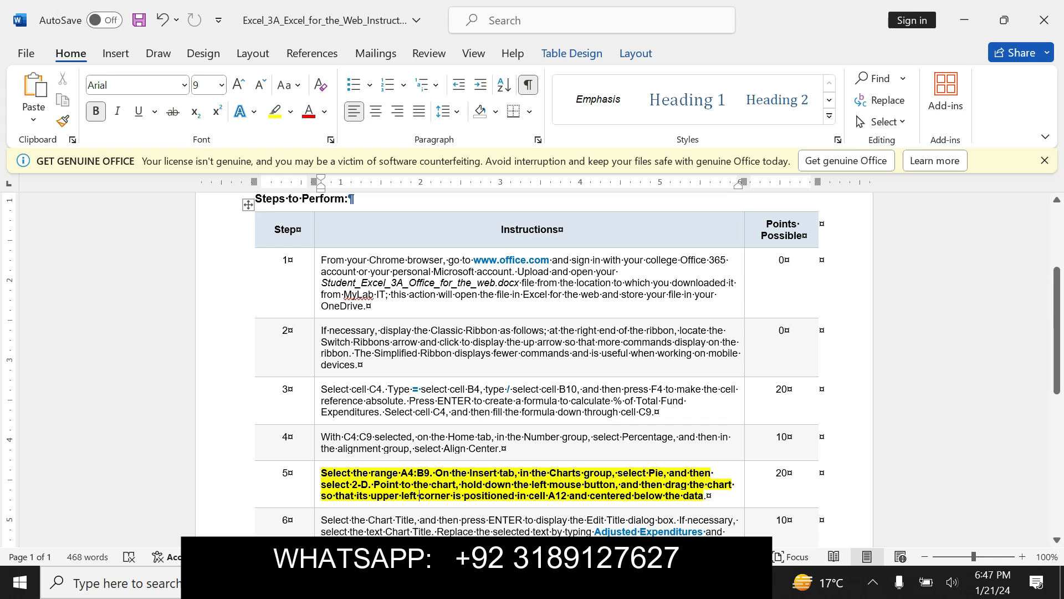
scroll(533, 365, "down", 2)
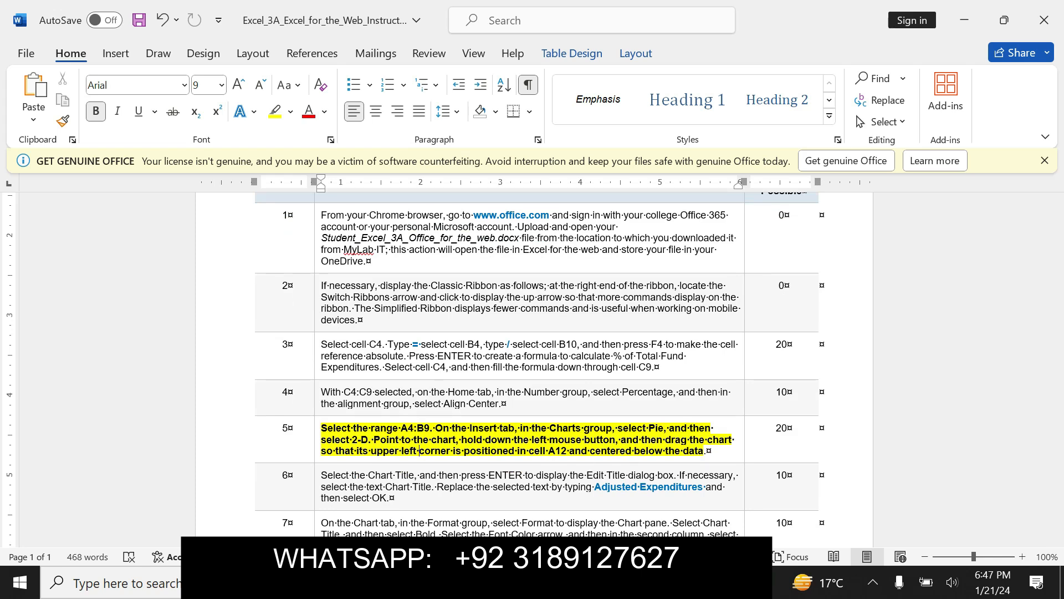
key("alt+Tab")
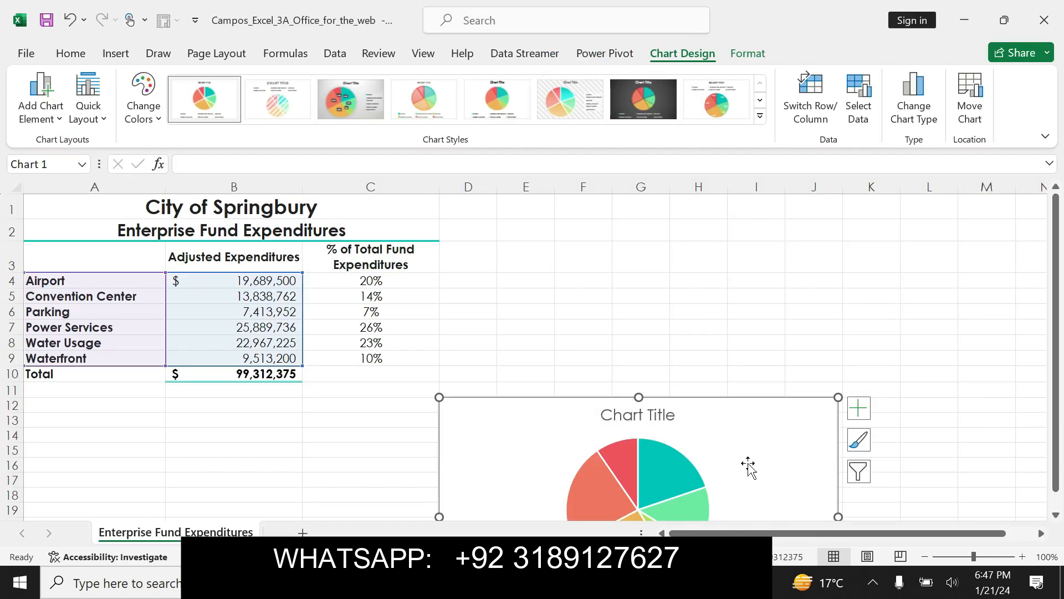
left_click_drag(471, 428, 386, 431)
Switch to the Word instructions and undo the bold and yellow highlighting on step 5.
left_click(695, 582)
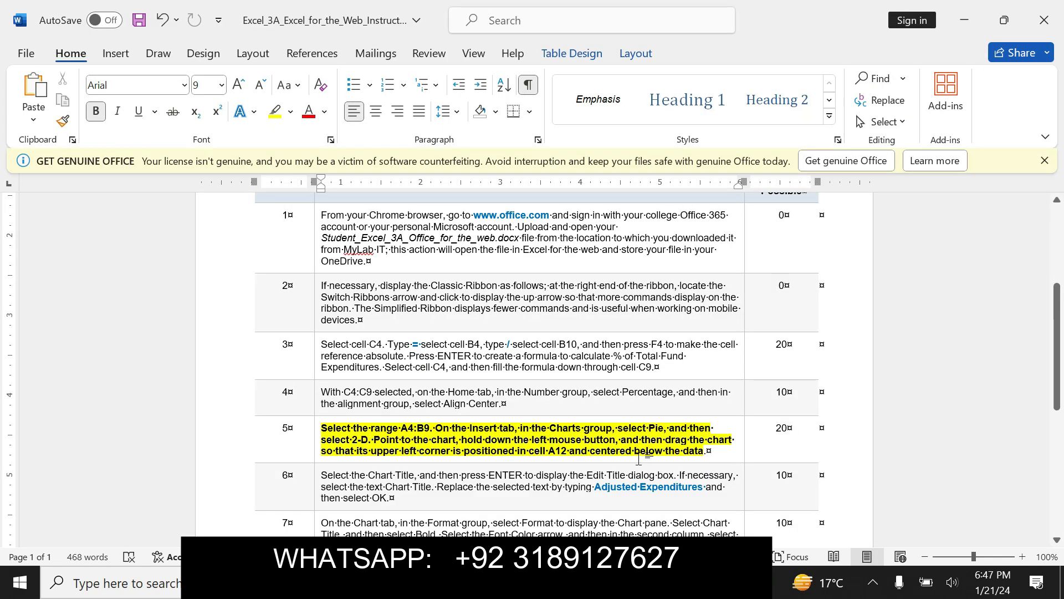
left_click(563, 456)
key("ctrl+z")
key("ctrl+z")
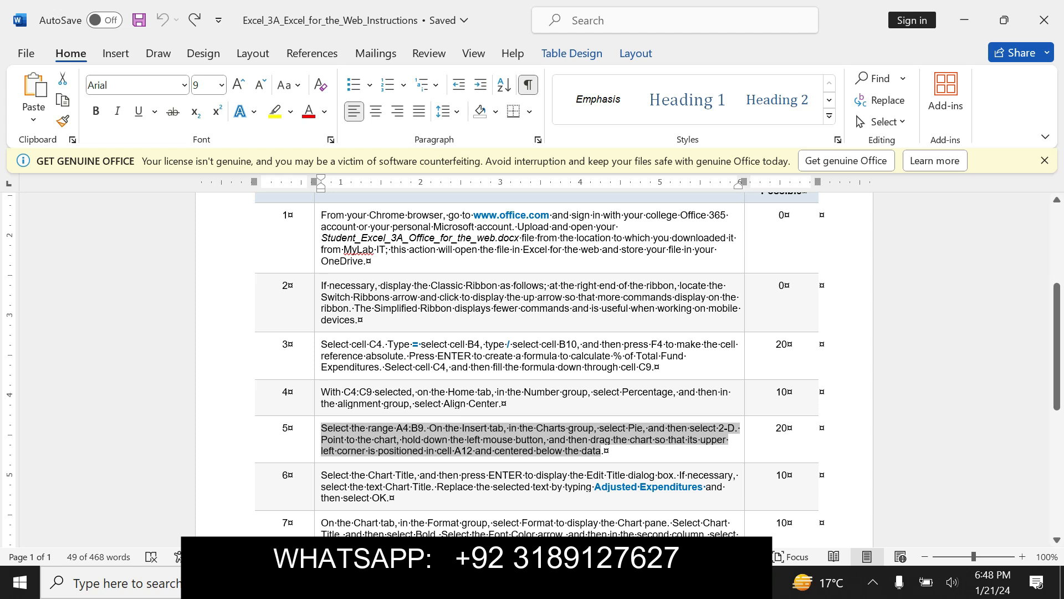
Make the step 6 instructions about the chart title bold and highlight them in yellow.
left_click(322, 475)
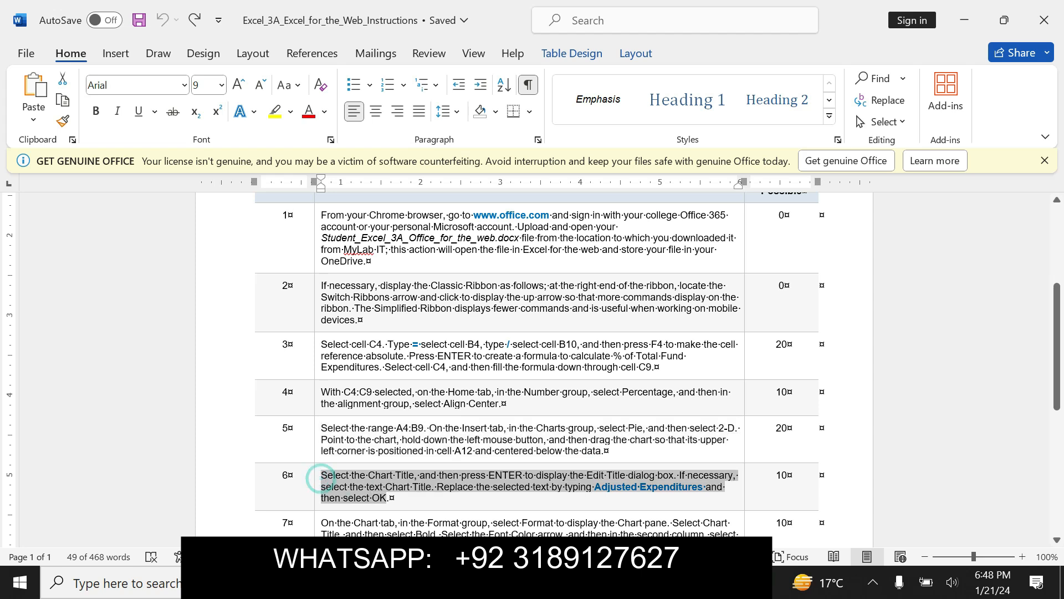
left_click(402, 472)
left_click(460, 472)
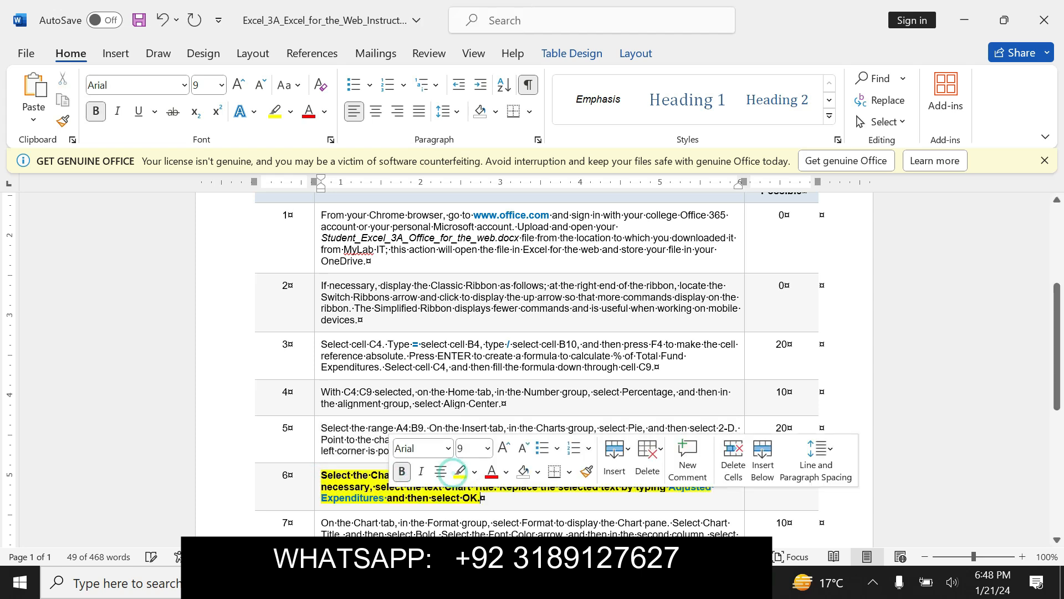
Read through step 6 for how the chart title is edited and which replacement text it requires.
left_click(321, 474)
left_click_drag(321, 475, 481, 498)
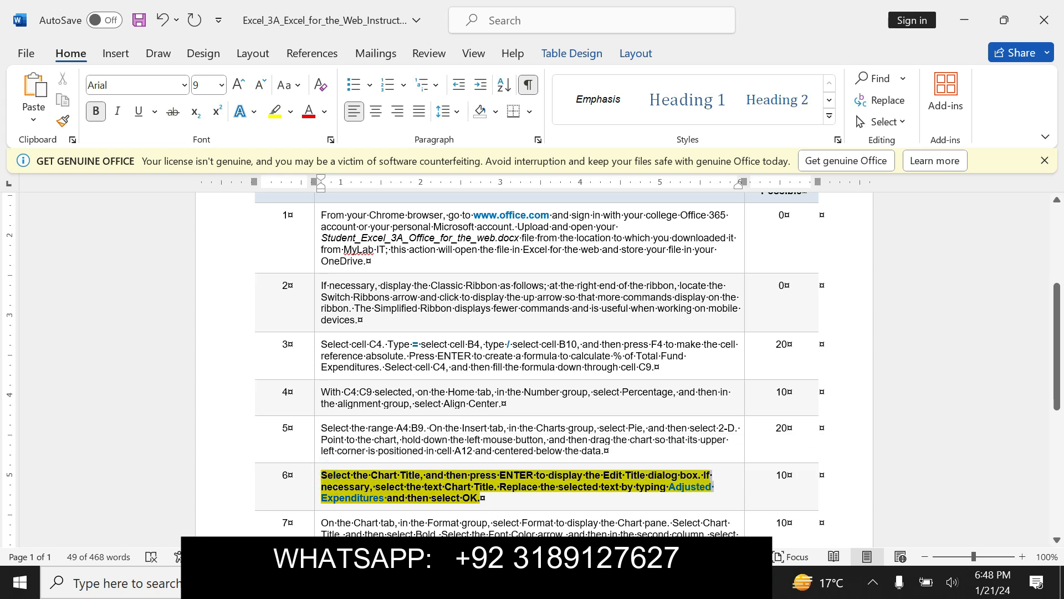
left_click(327, 475)
left_click_drag(327, 475, 481, 498)
left_click(669, 487)
left_click_drag(668, 491, 425, 503)
left_click(425, 504)
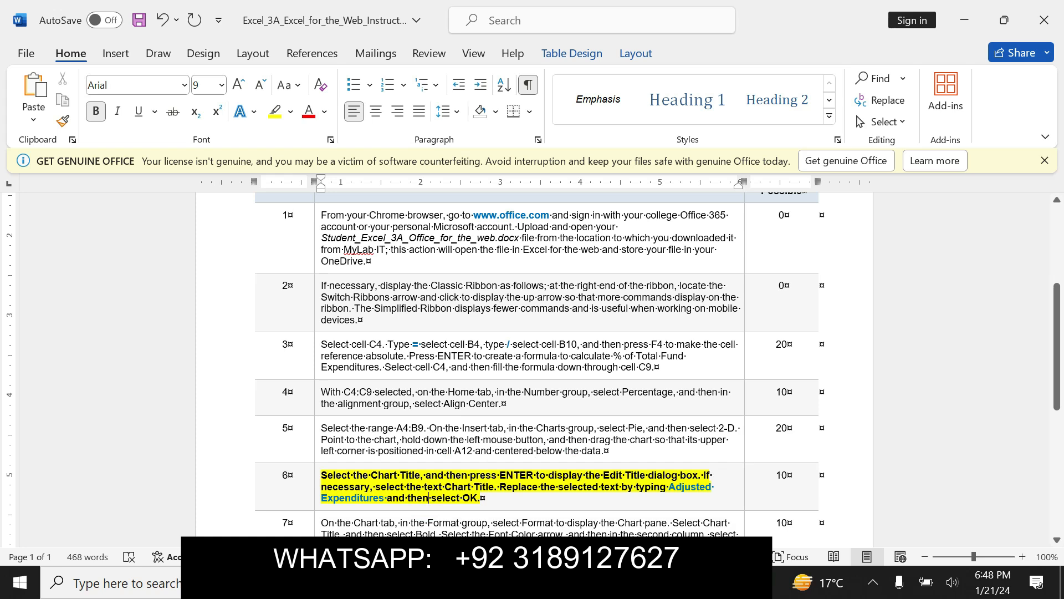
Copy "Adjusted Expenditures" from step 6 and, in the Excel workbook, replace the pie chart's title with it.
left_click_drag(669, 486, 387, 498)
key("ctrl+c")
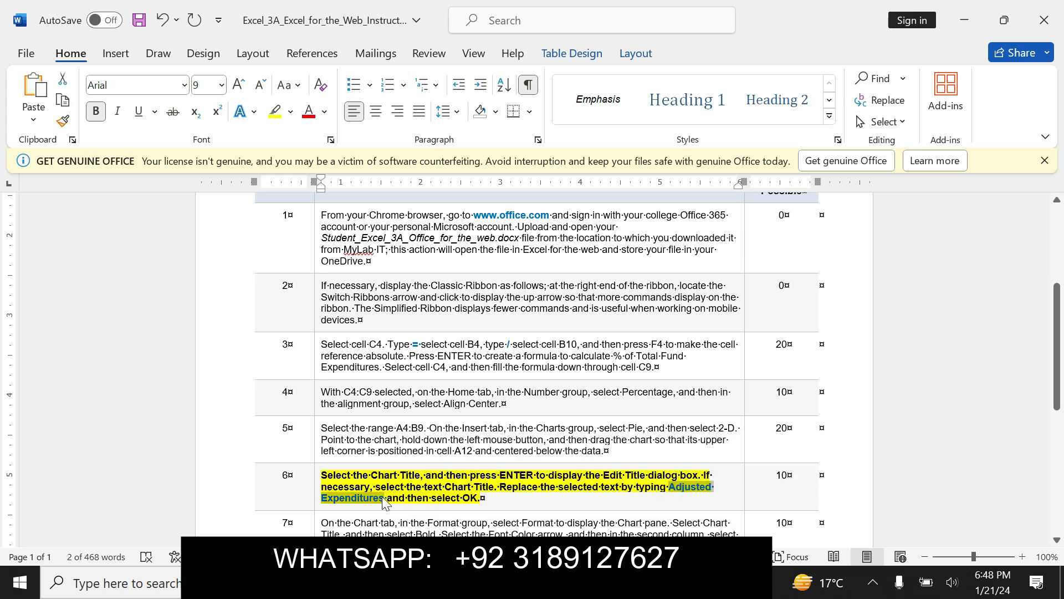
key("alt+Tab")
triple_click(565, 417)
key("ctrl+v")
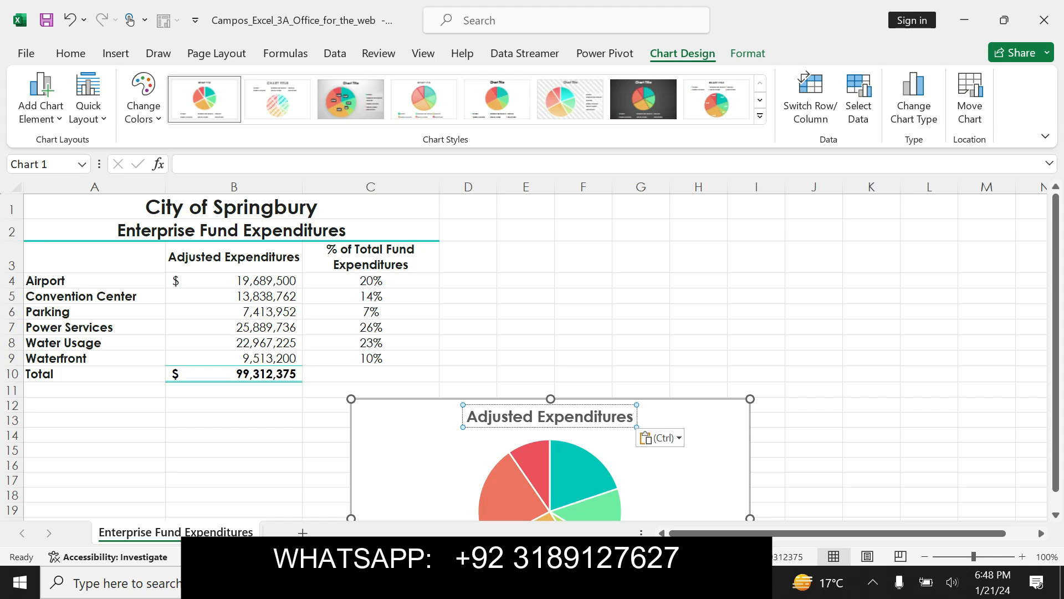
Switch to the Word instructions and undo the bold and yellow highlighting on step 6.
key("alt+Tab")
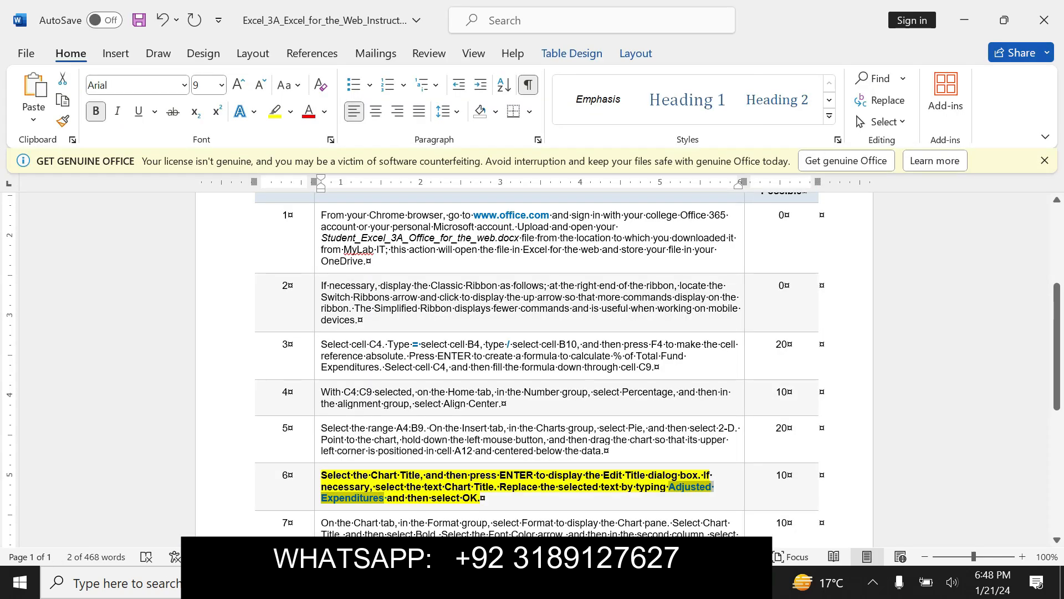
key("ctrl+z")
key("ctrl+z")
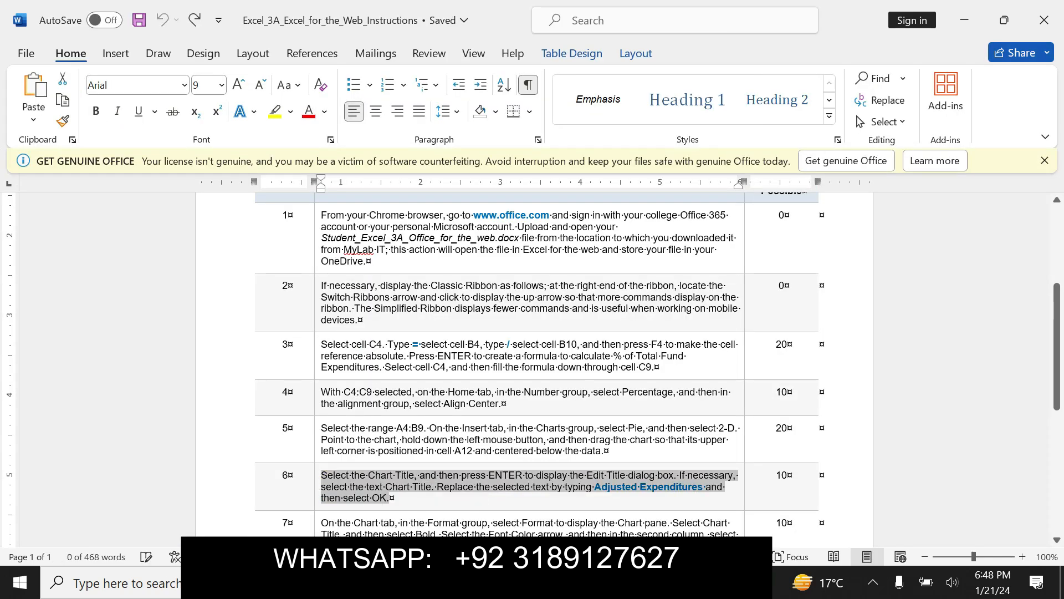
Make the step 7 instructions about formatting the chart title bold, highlight them in yellow, and read them through.
scroll(1, 300, "down", 5)
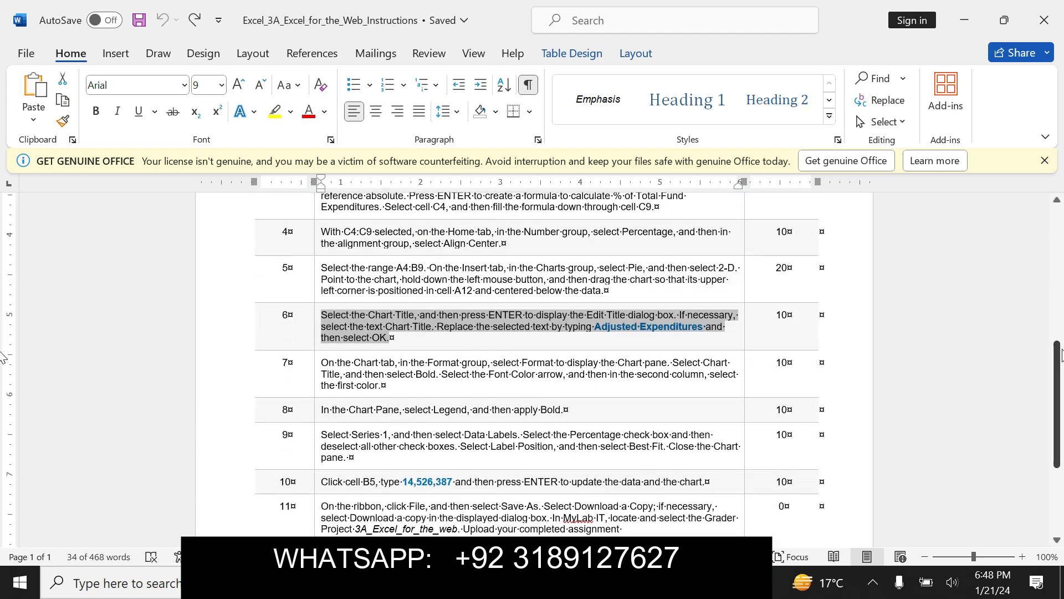
left_click_drag(321, 363, 417, 377)
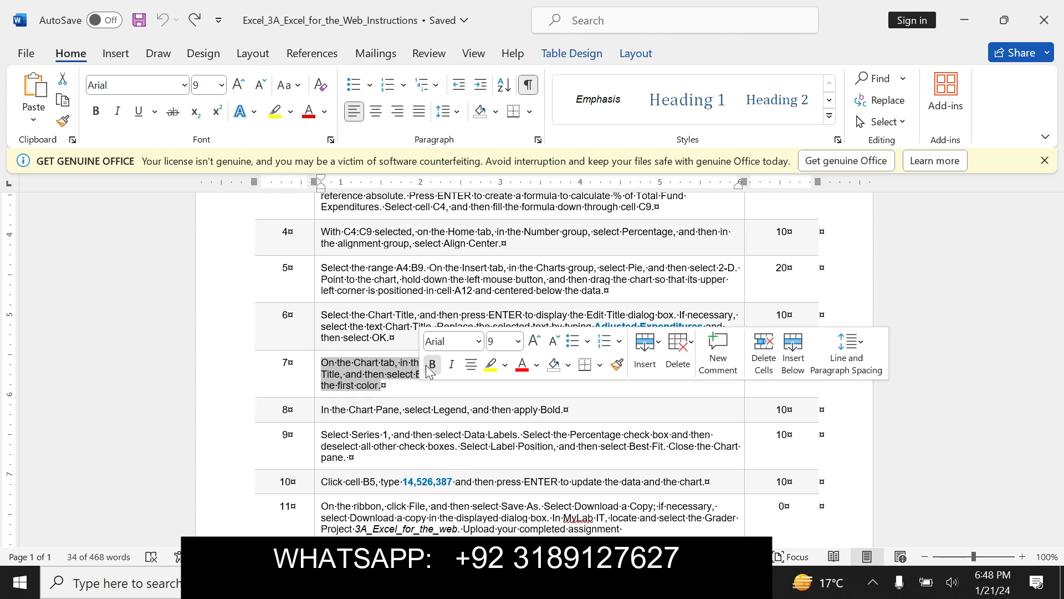
left_click(432, 364)
left_click(489, 365)
left_click_drag(323, 361, 587, 384)
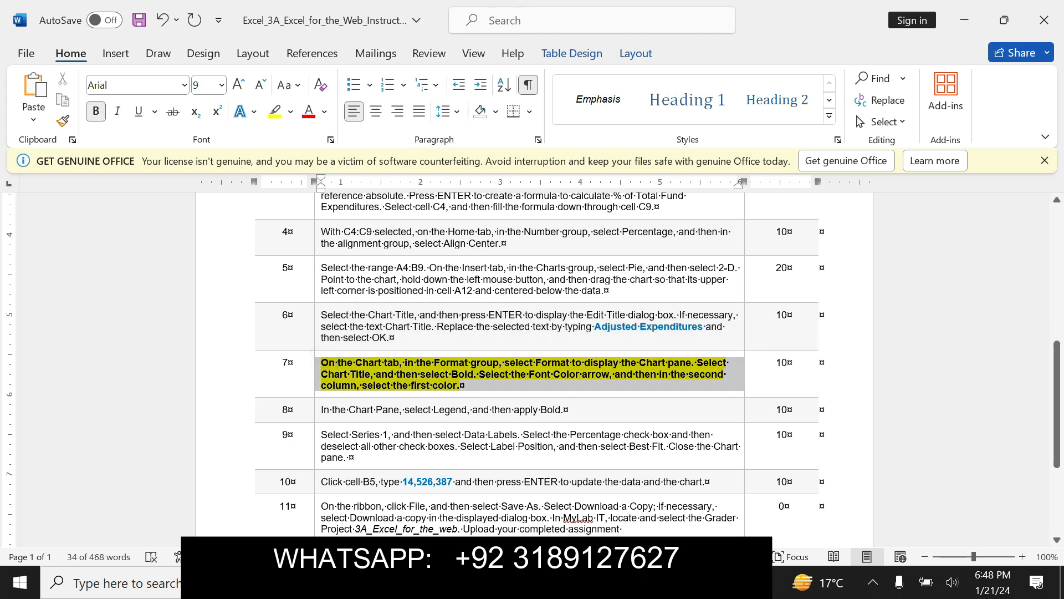
left_click(323, 363)
left_click_drag(324, 363, 461, 386)
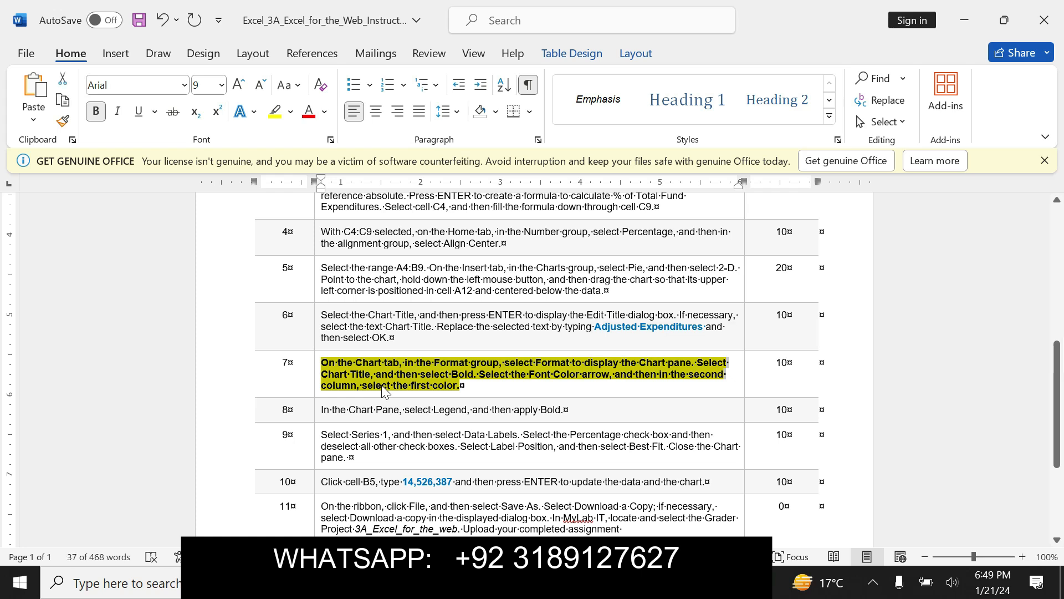
left_click(330, 363)
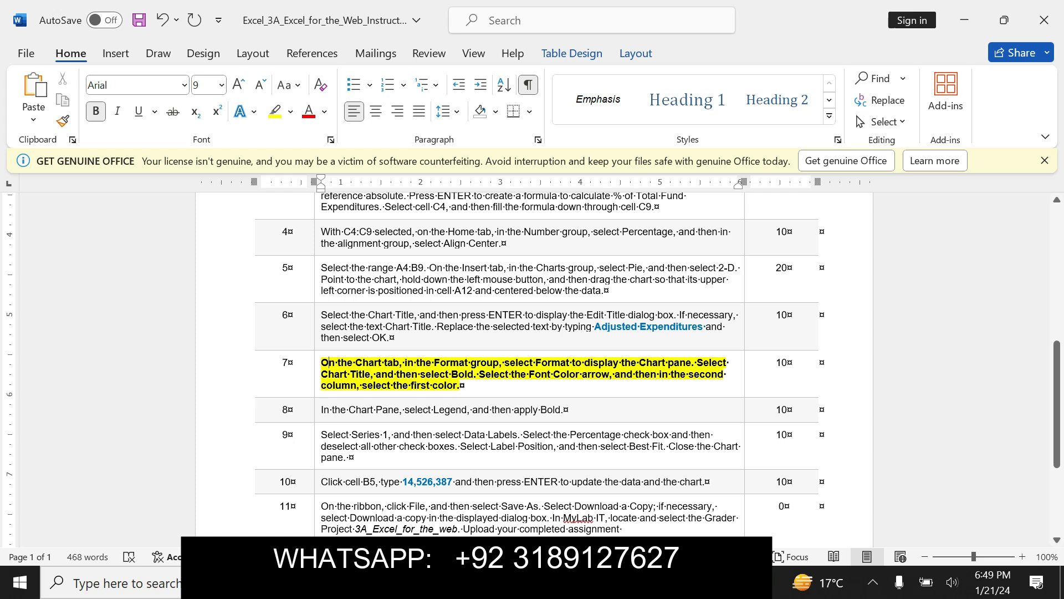
left_click_drag(328, 363, 460, 385)
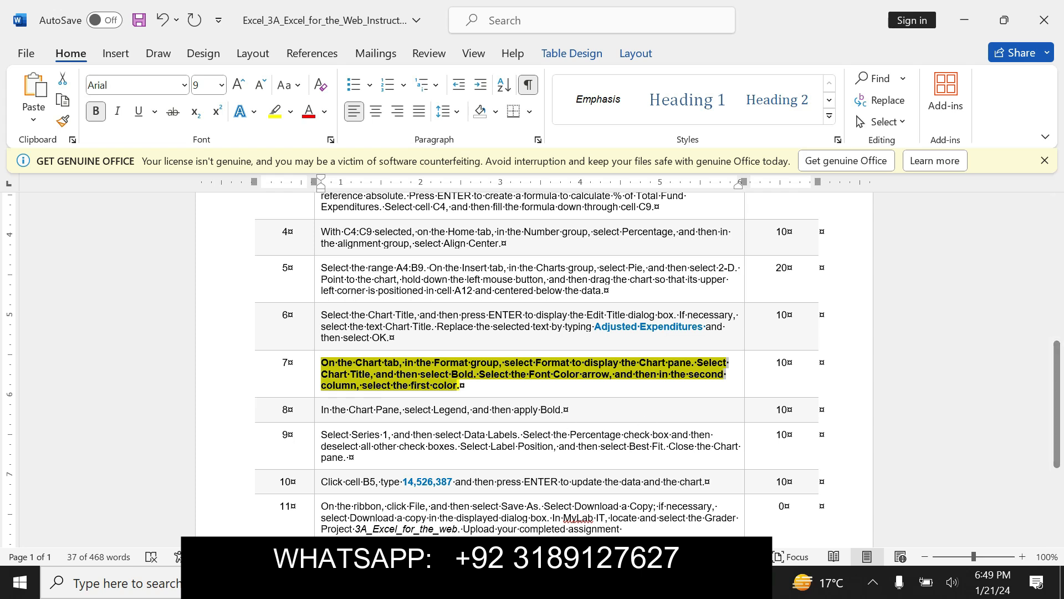
Switch to the Excel workbook, toggle bold on the chart title, and undo that change.
key("alt+Tab")
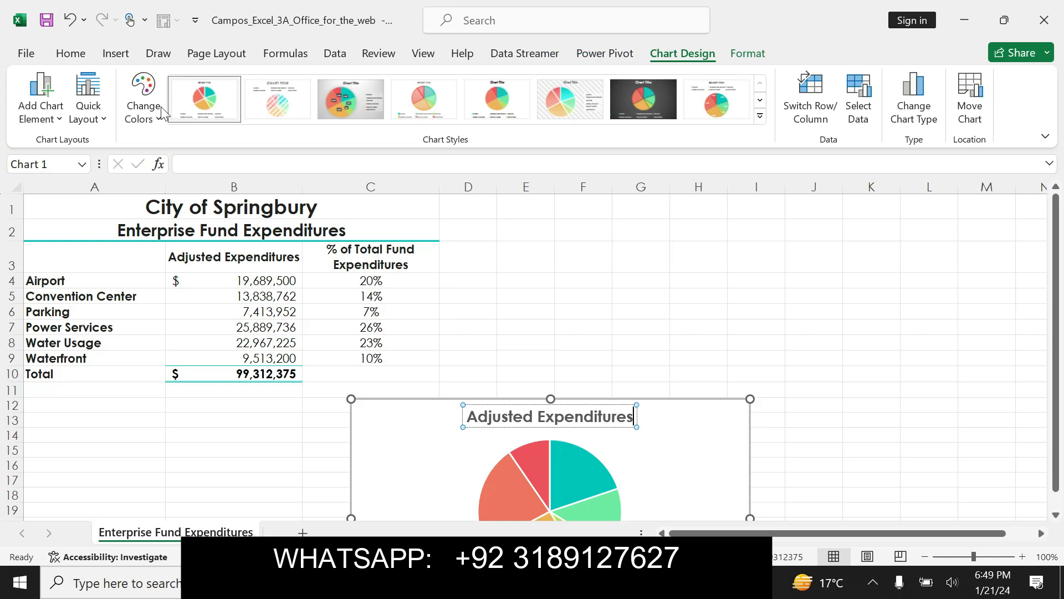
left_click(69, 52)
left_click(109, 111)
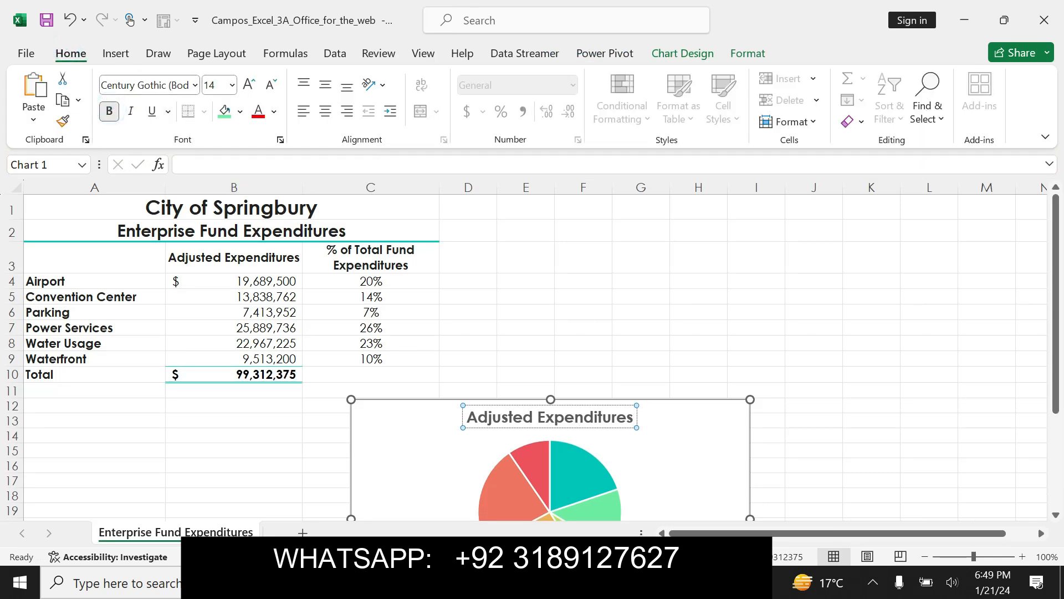
left_click_drag(626, 417, 512, 414)
key("ctrl+z")
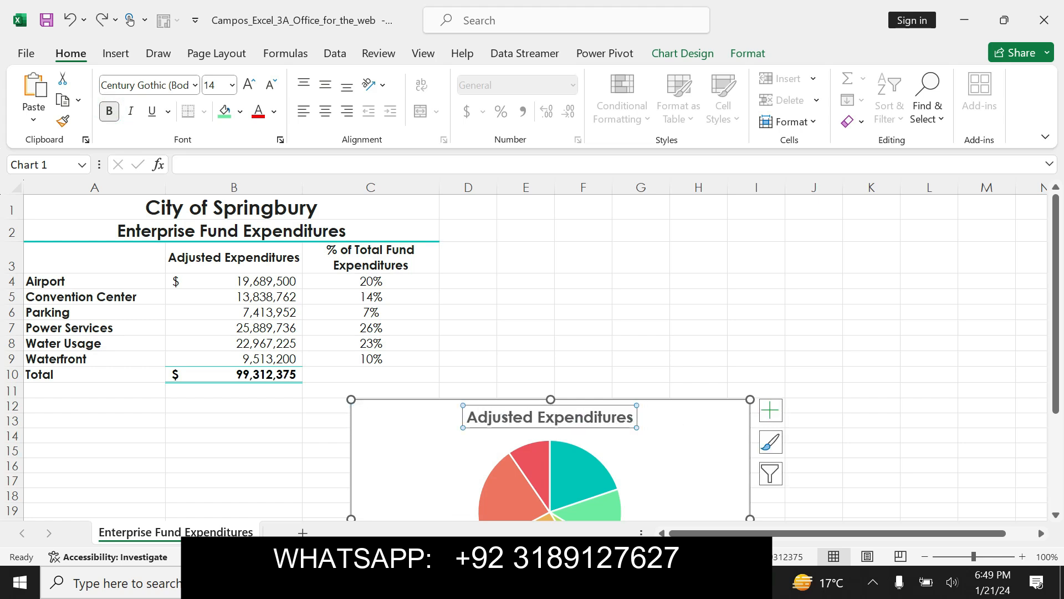
Keep the pie chart's title bold and set its font color to black, the first theme color in the second column.
triple_click(631, 419)
left_click(109, 110)
left_click(110, 110)
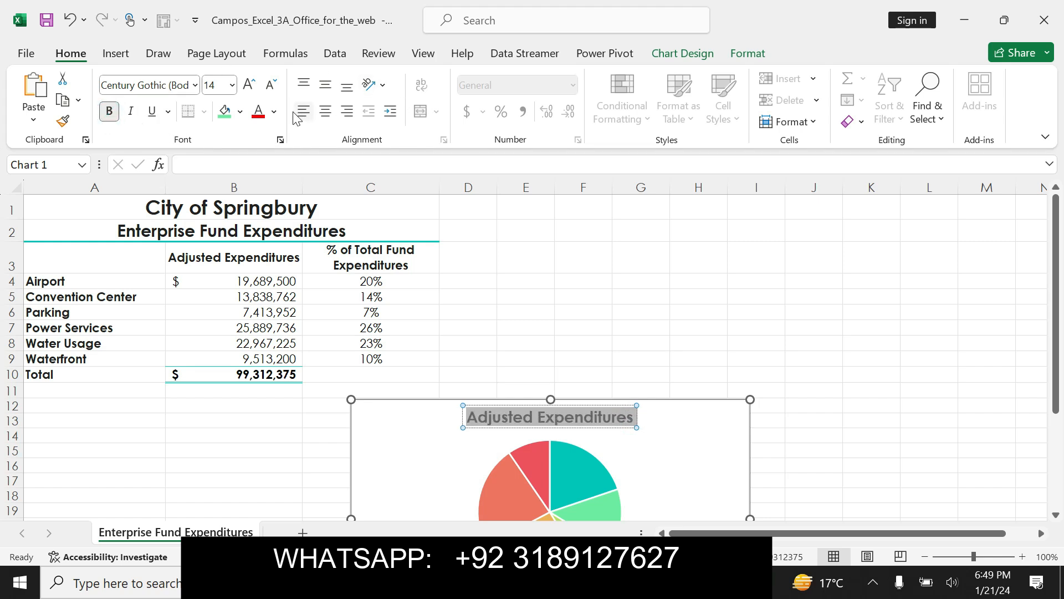
left_click(562, 582)
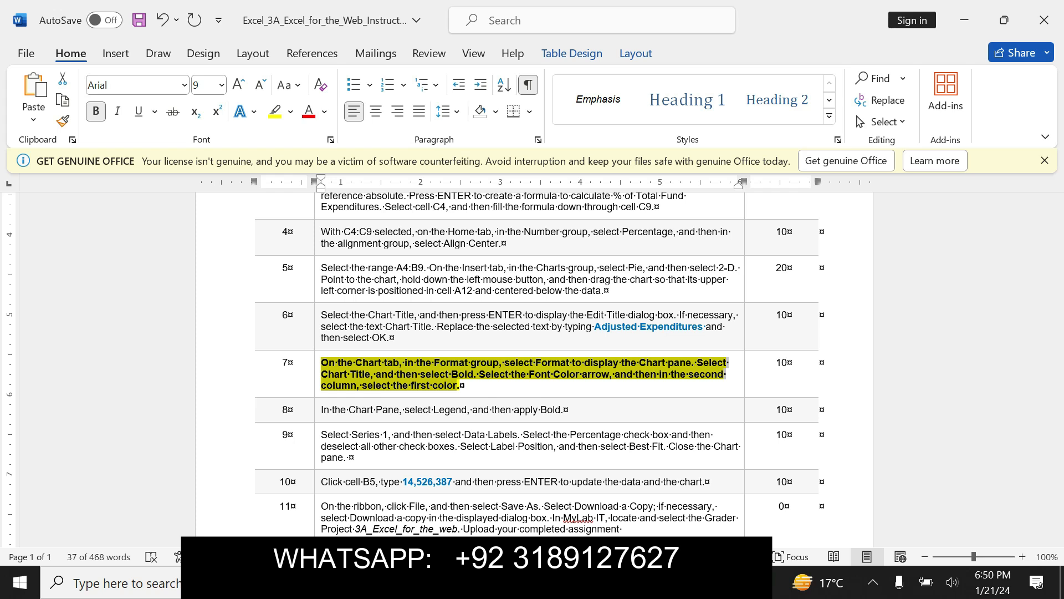
key("alt+Tab")
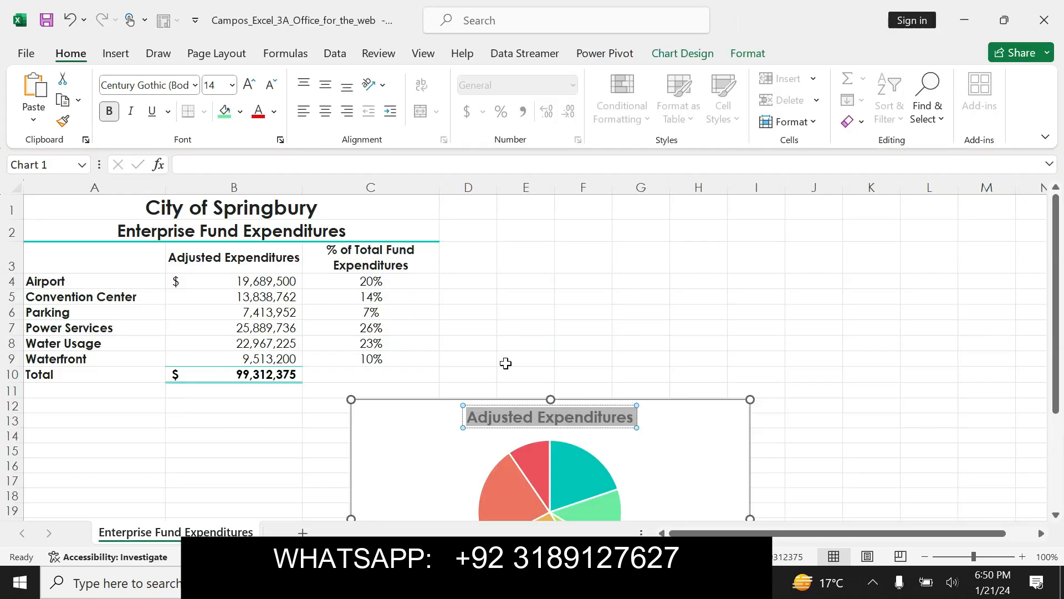
left_click(273, 112)
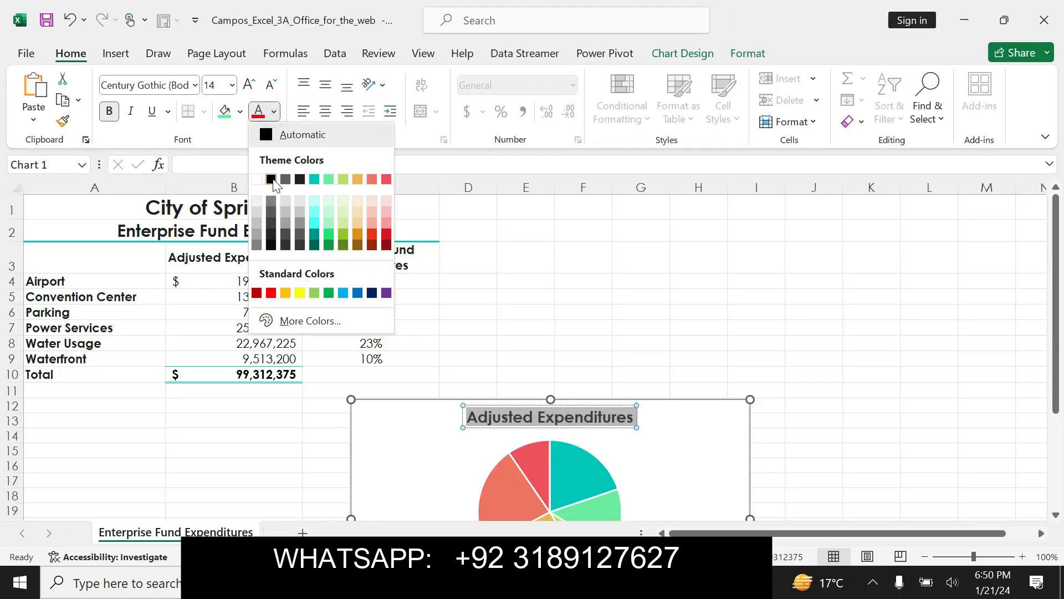
left_click(271, 179)
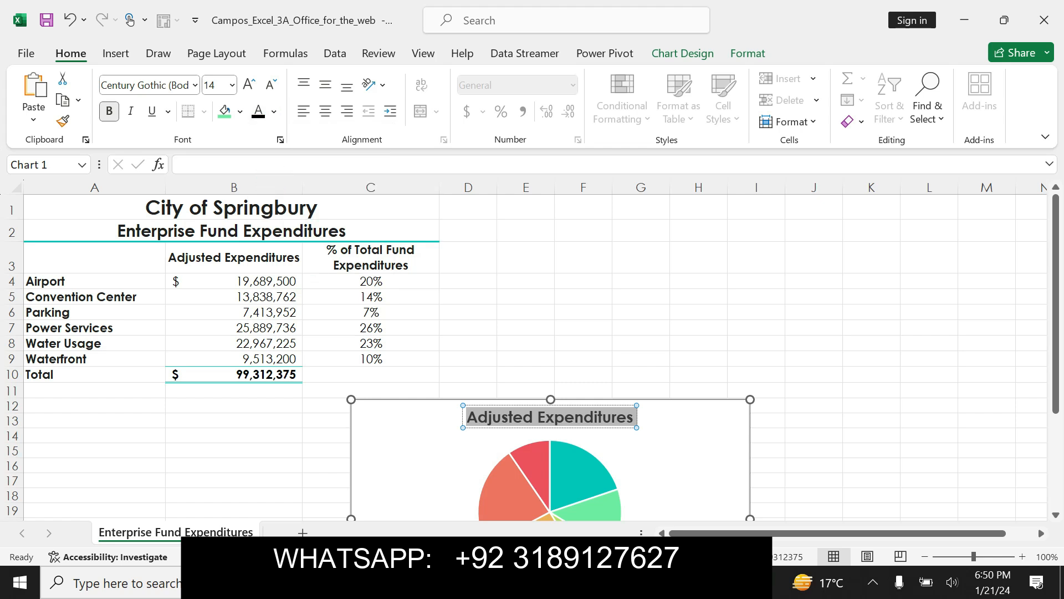
Switch to the Word instructions and undo the bold and yellow highlighting on step 7.
key("alt+Tab")
key("ctrl+z")
key("ctrl+z")
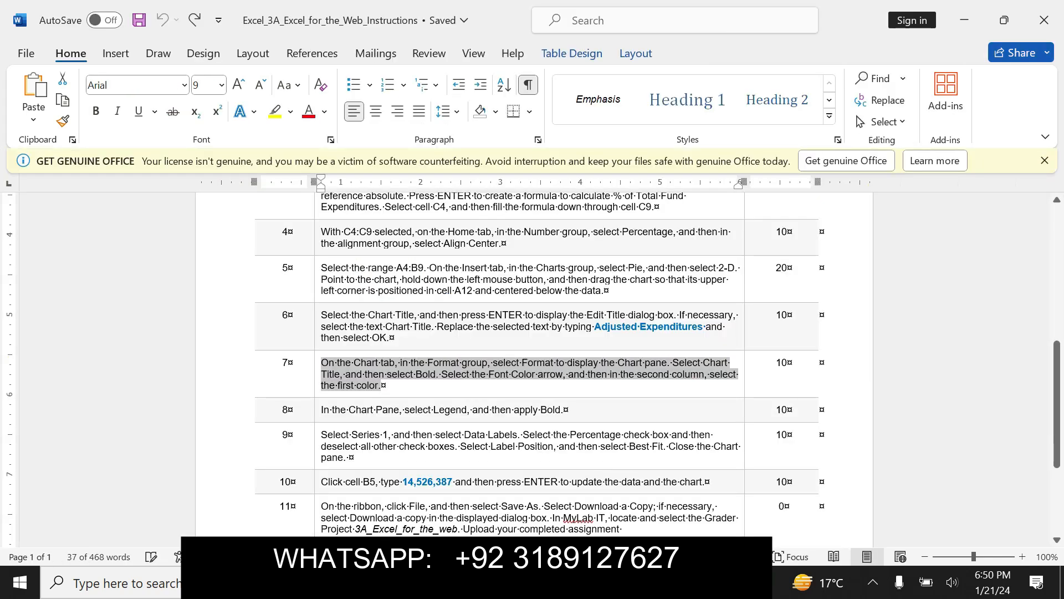
Make the step 8 instruction about the chart legend bold, highlight it in yellow, and read it through.
left_click_drag(321, 410, 560, 410)
left_click(569, 386)
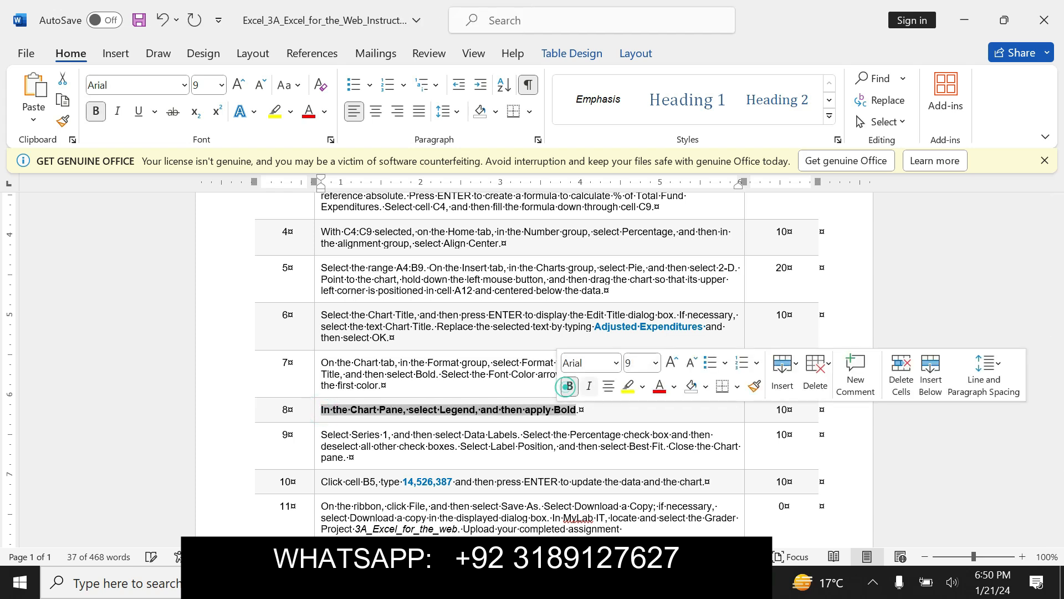
left_click(627, 387)
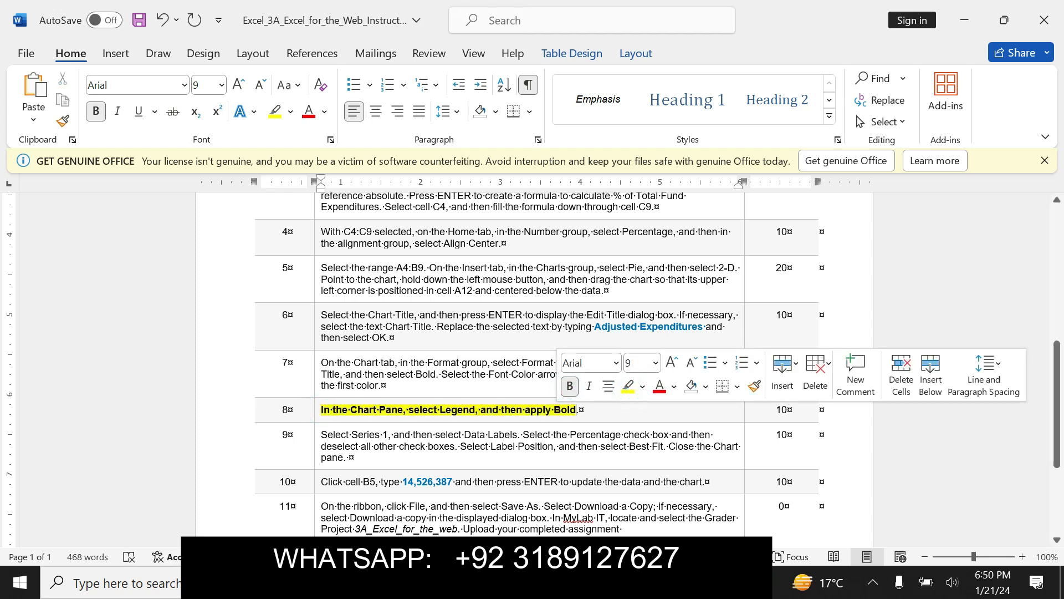
left_click_drag(320, 409, 626, 416)
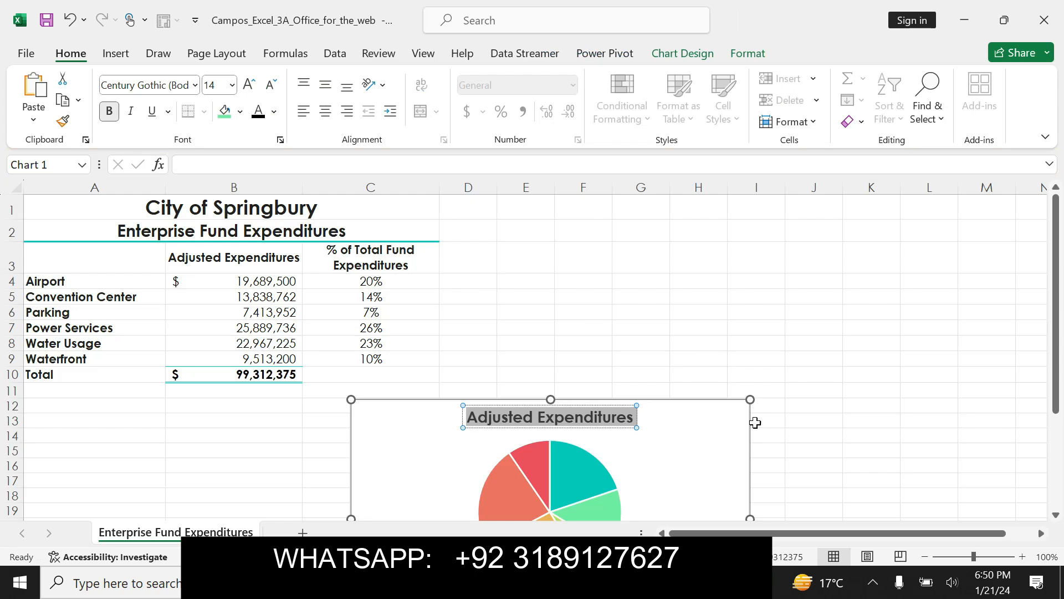
In the Excel workbook, select the pie chart and apply bold to its text, including the legend.
left_click(721, 421)
left_click(774, 413)
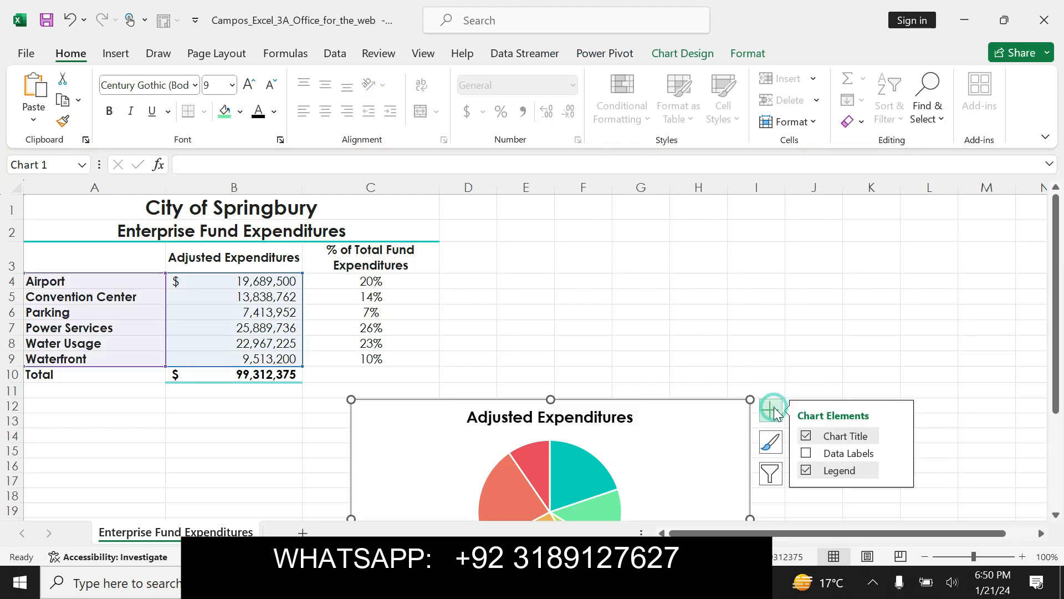
left_click(804, 471)
left_click(804, 470)
left_click_drag(1057, 377, 1057, 422)
key("alt+Tab")
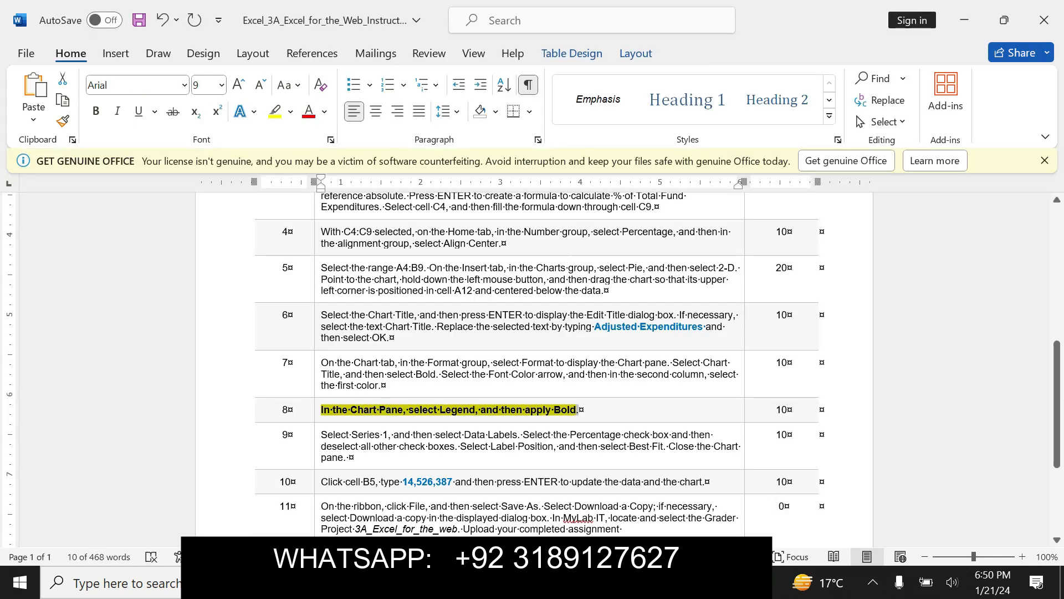
key("alt+Tab")
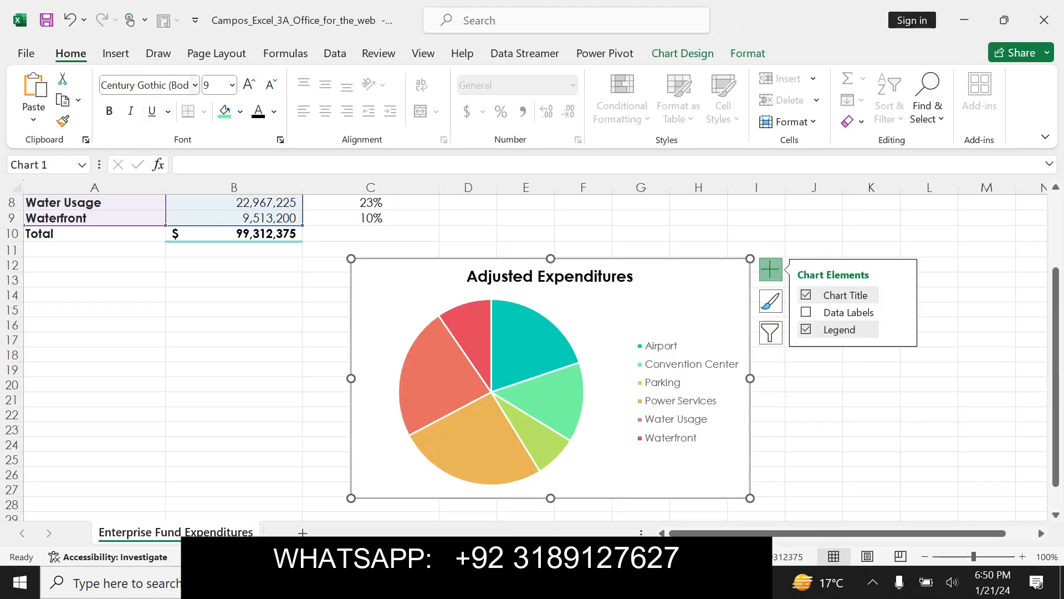
left_click(109, 110)
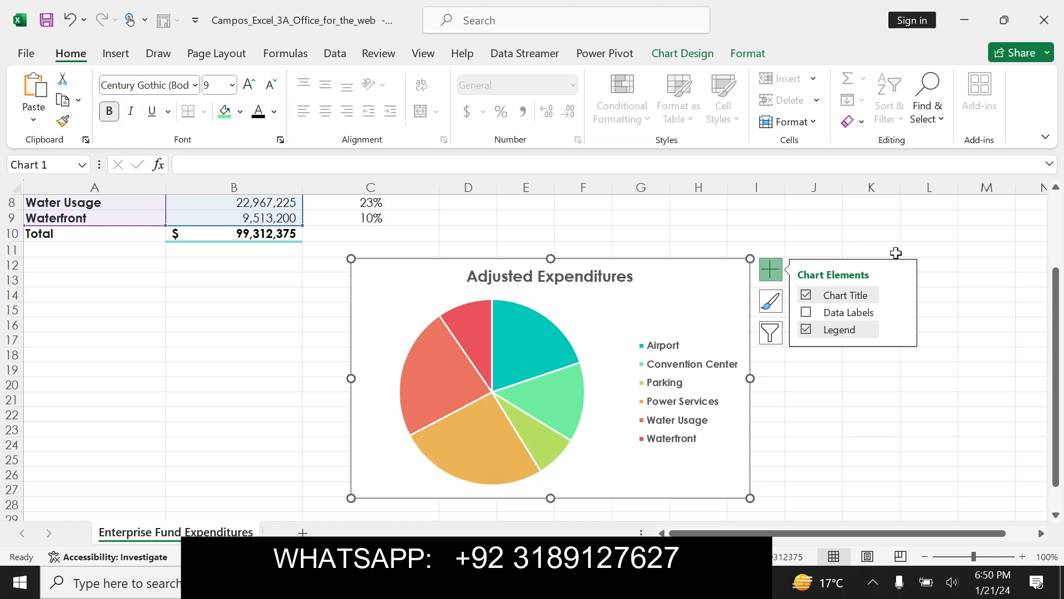
left_click(983, 276)
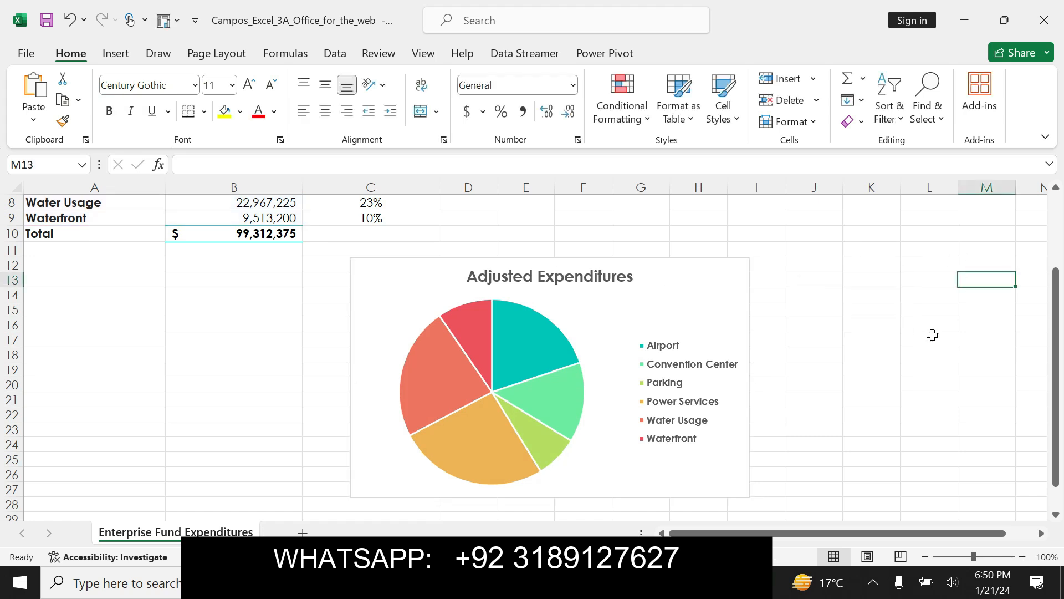
Return to the Word instructions and undo the bold and yellow highlighting on step 8.
key("alt+Tab")
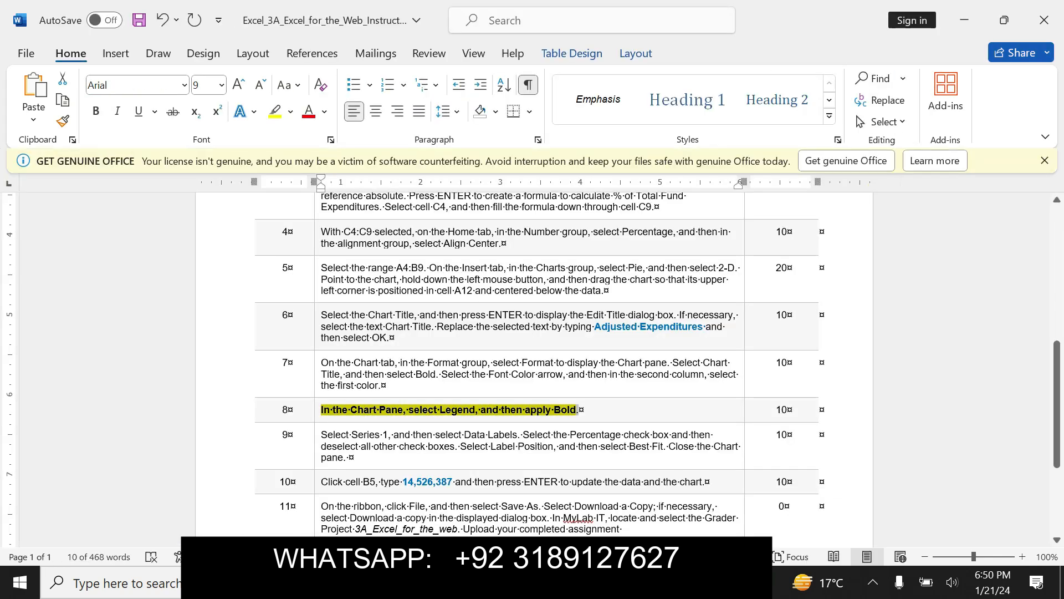
key("ctrl+z")
key("ctrl+z")
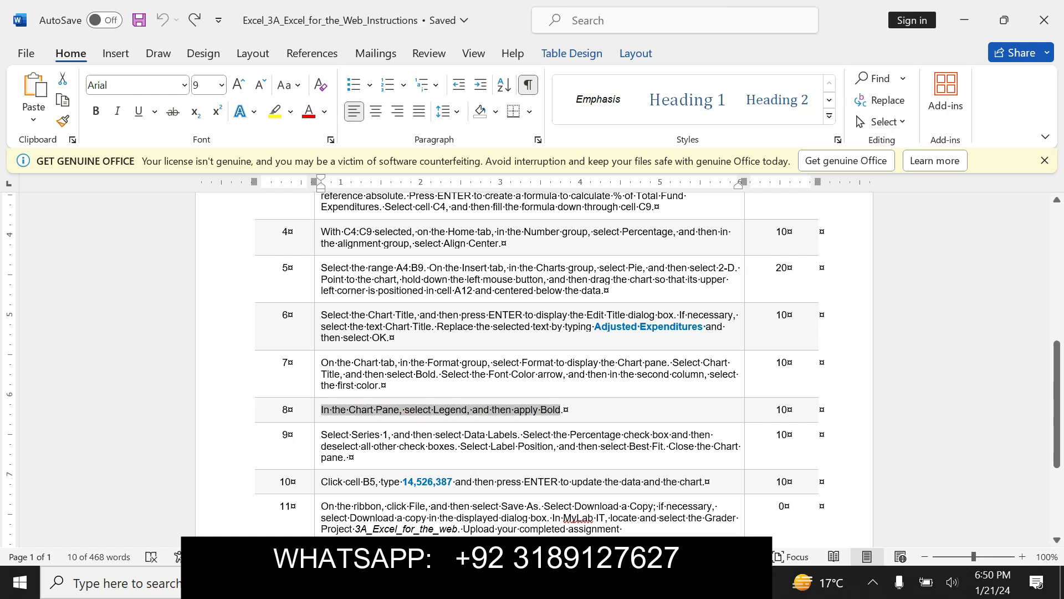
Make the step 9 instructions about data labels bold, highlight them in yellow, and read them through.
left_click(317, 435)
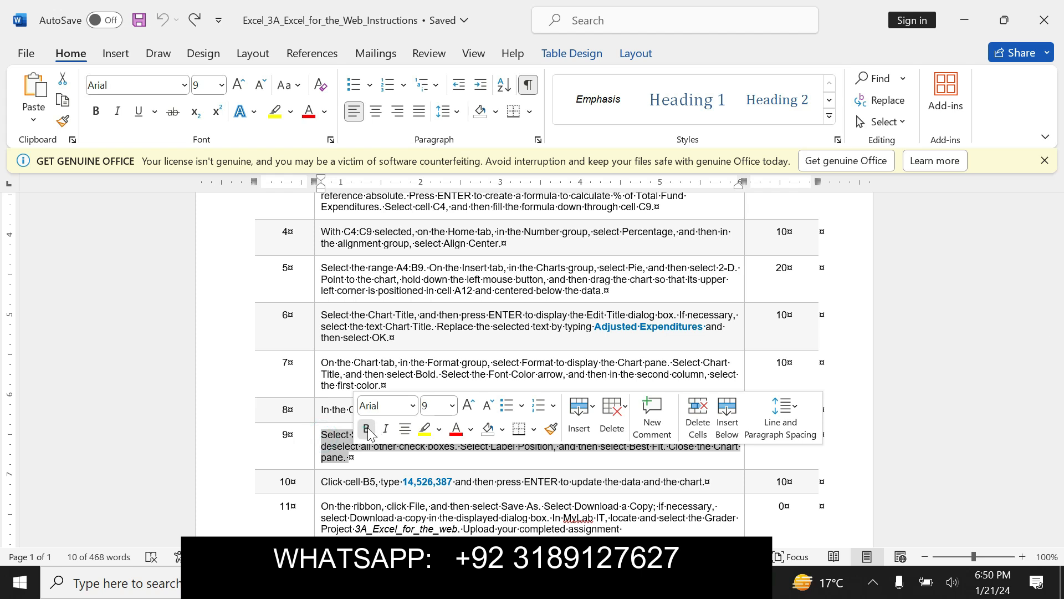
left_click(366, 428)
left_click(420, 434)
left_click_drag(322, 431, 394, 458)
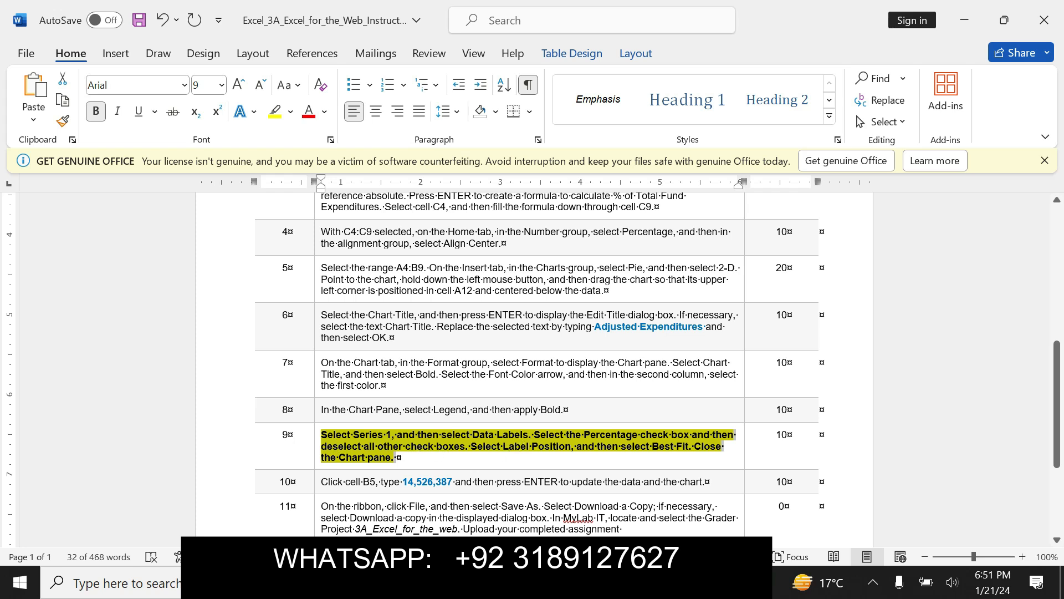
In the Excel workbook, add data labels to the pie chart and open their detailed formatting options, rechecking step 9 in Word.
left_click(554, 582)
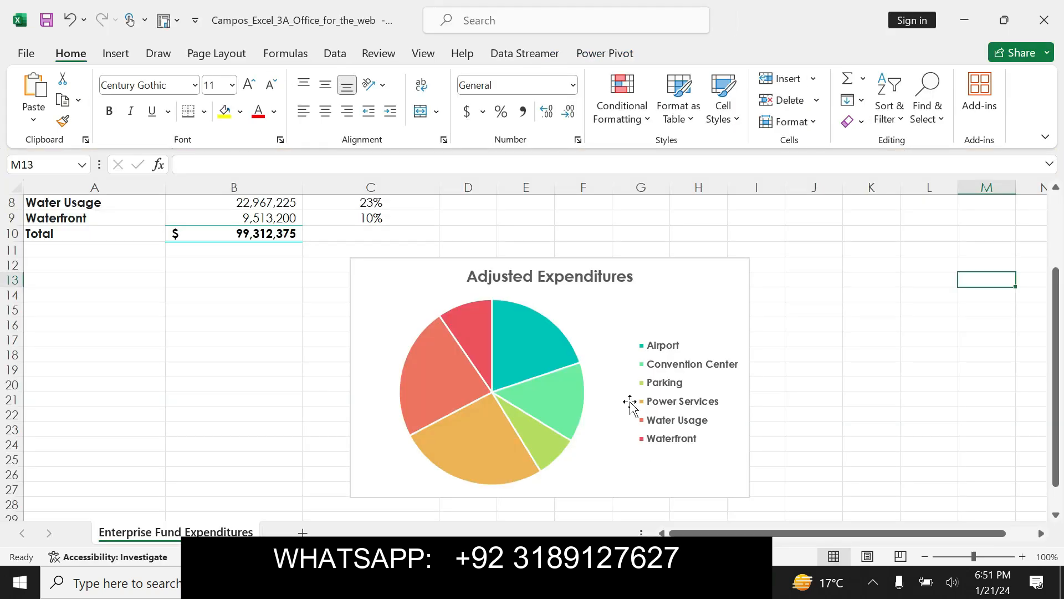
left_click(676, 320)
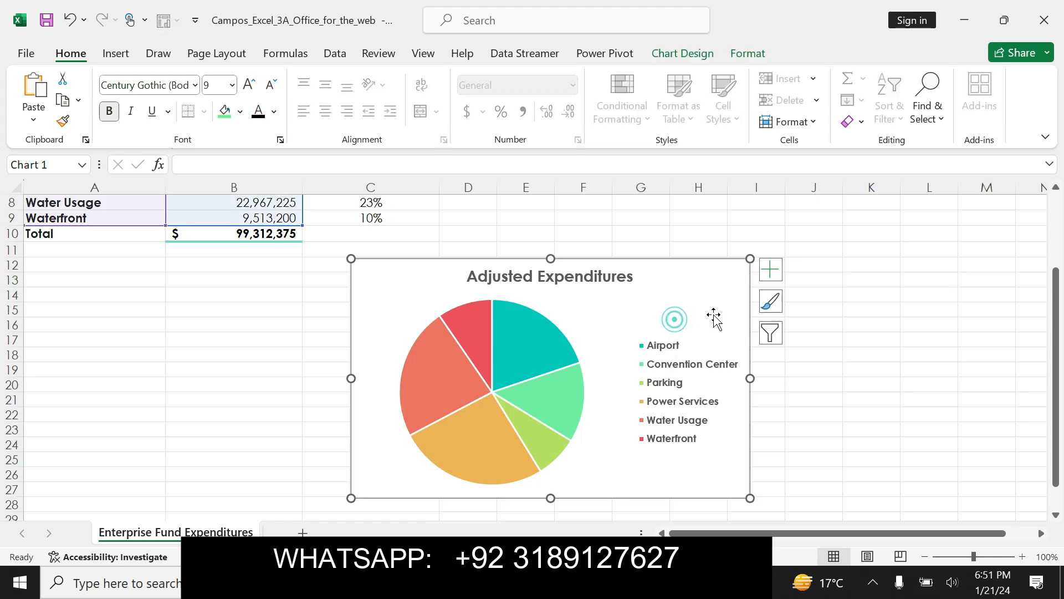
left_click(654, 582)
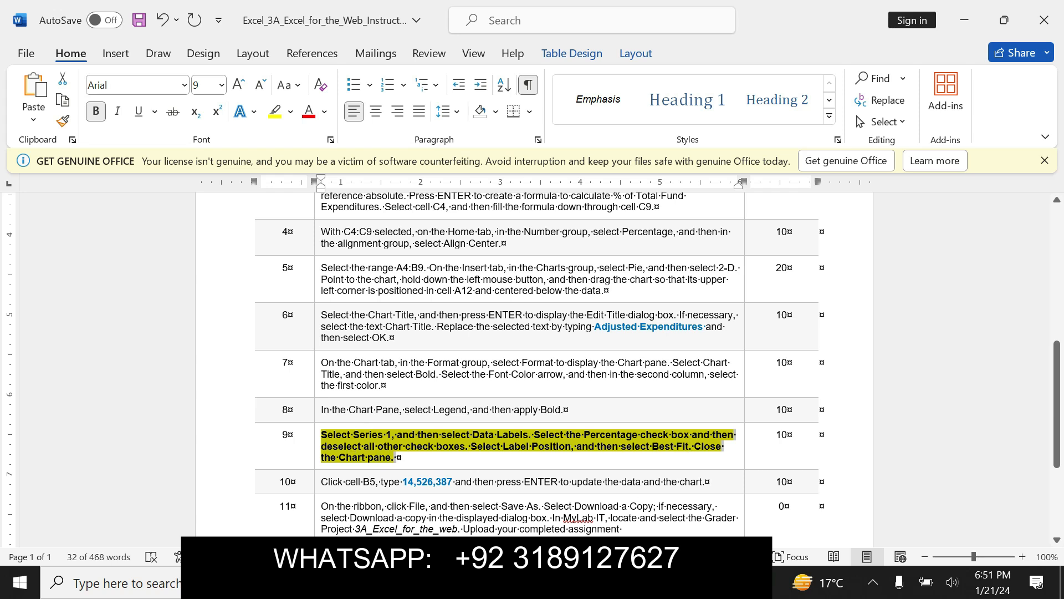
key("alt+Tab")
left_click(770, 270)
left_click(892, 308)
left_click(949, 424)
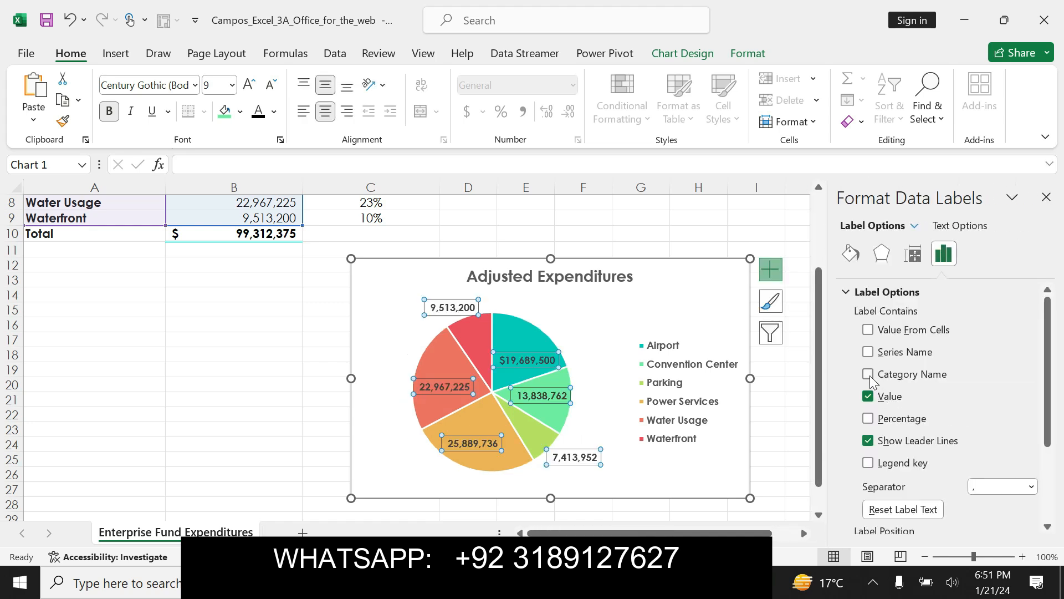
Set the pie chart's data labels to contain only Percentage, turning off Value and Show Leader Lines.
left_click(868, 418)
left_click(867, 440)
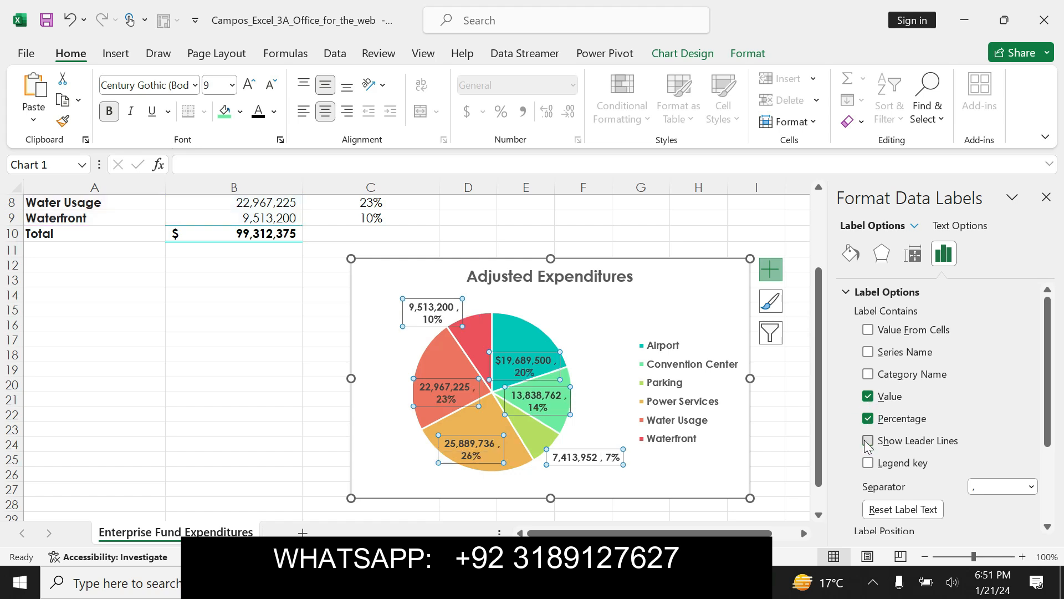
left_click(868, 395)
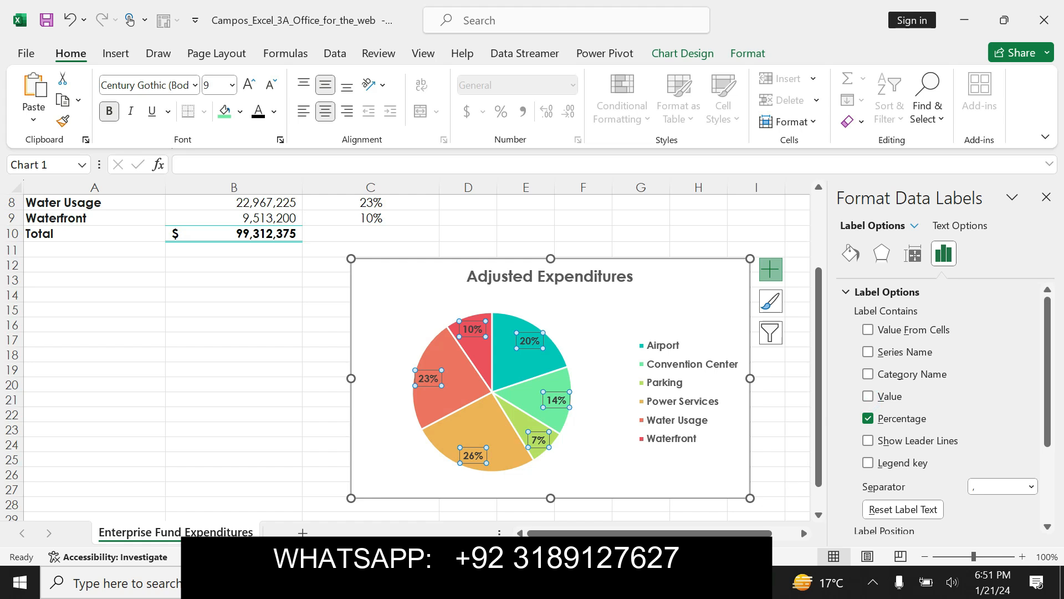
Reread the label position instruction in step 9, review the data labels' position setting in Excel, and close the chart formatting pane.
key("alt+Tab")
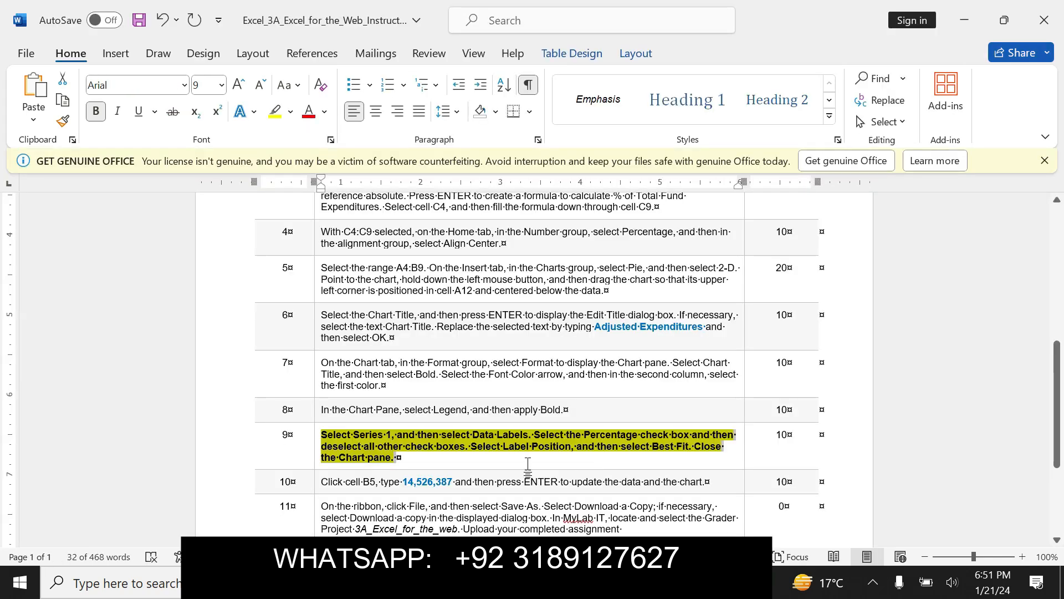
left_click(478, 447)
left_click_drag(478, 447, 395, 458)
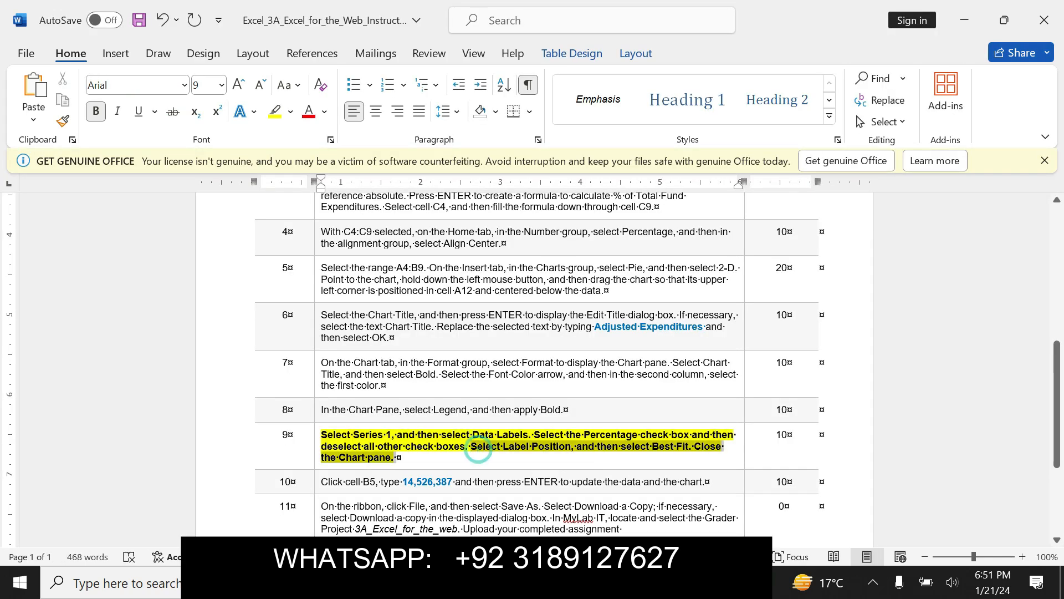
key("alt+Tab")
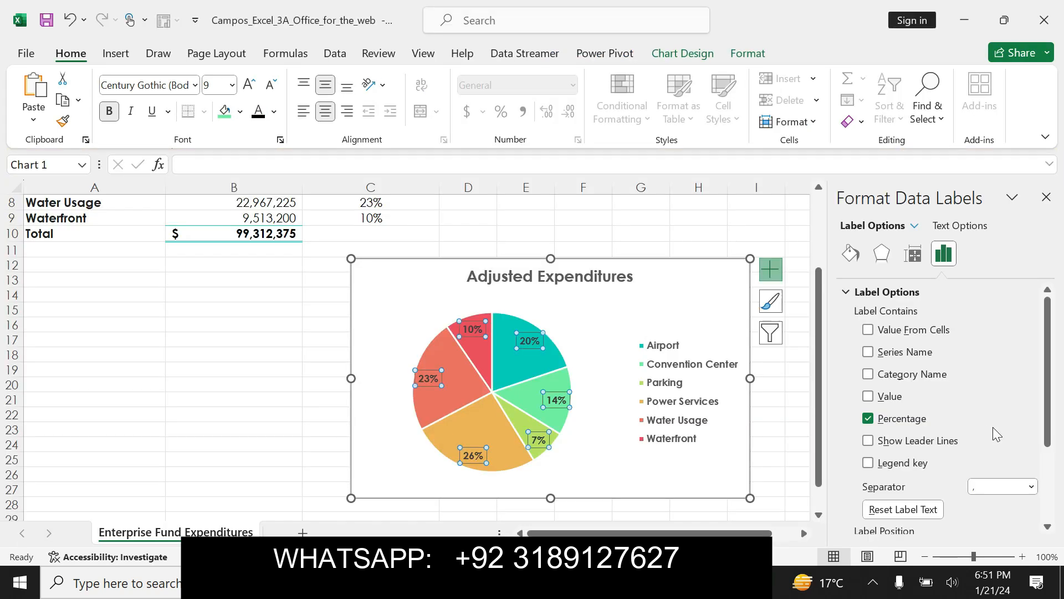
left_click_drag(1045, 426, 1044, 478)
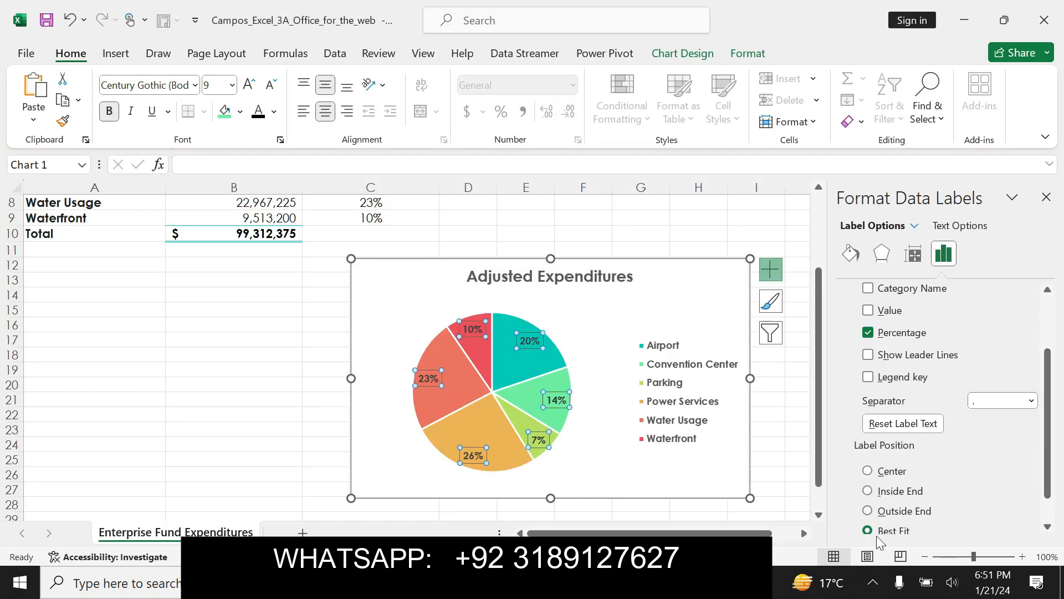
left_click(686, 332)
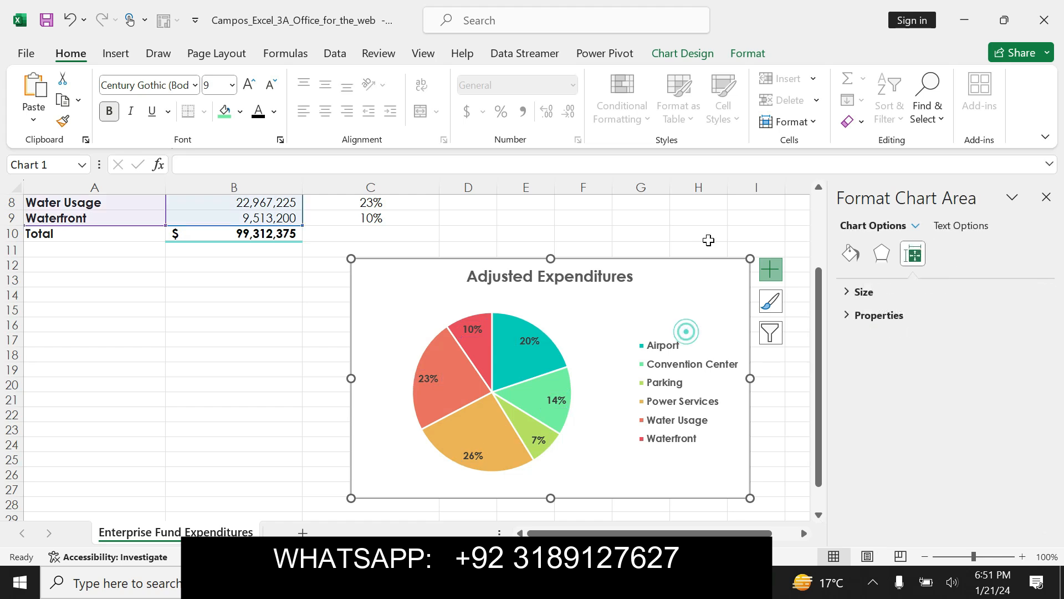
left_click(1047, 198)
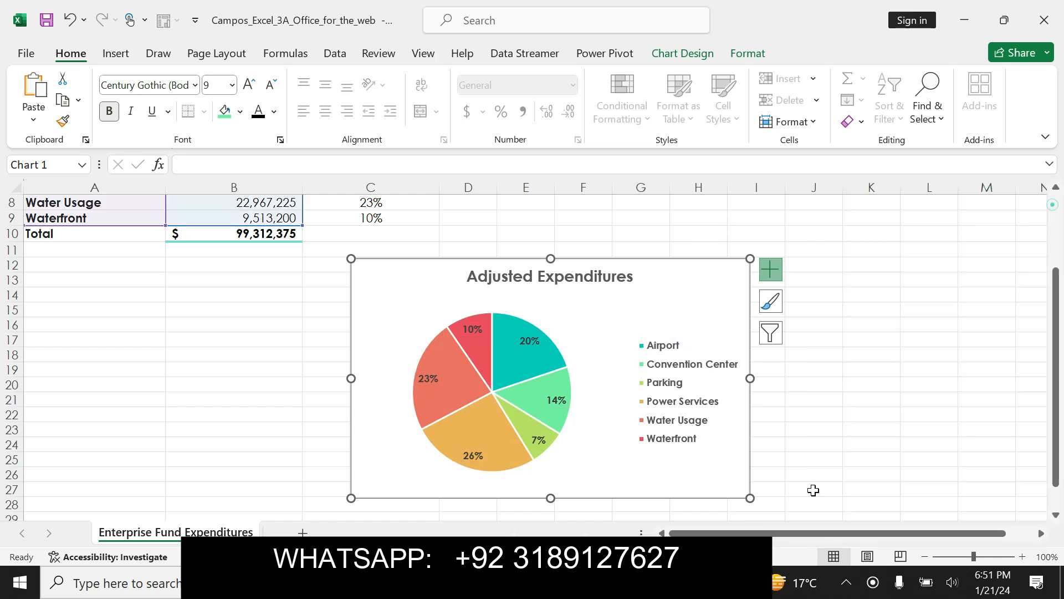
Switch to the Word instructions and undo the bold and yellow highlighting on step 9.
key("alt+Tab")
key("ctrl+z")
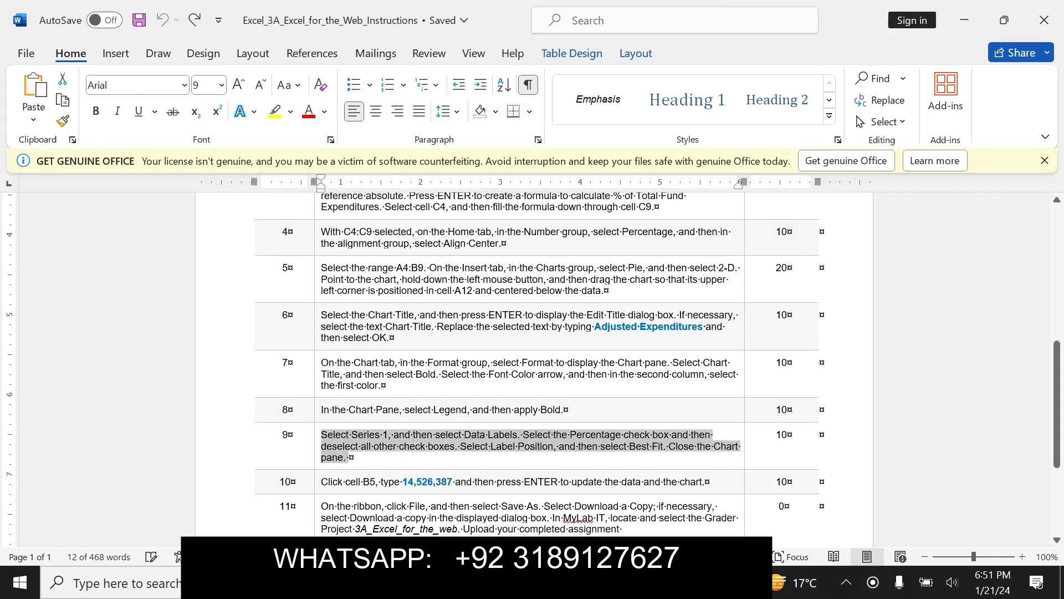
After the Project Description heading, add "WE ARE DEALING WHOLE CLASES WITH QUALITY GRADES CONTACT US QUALITY GRADES" at size 20 and highlight it yellow.
scroll(1040, 345, "up", 1)
scroll(1039, 345, "up", 10)
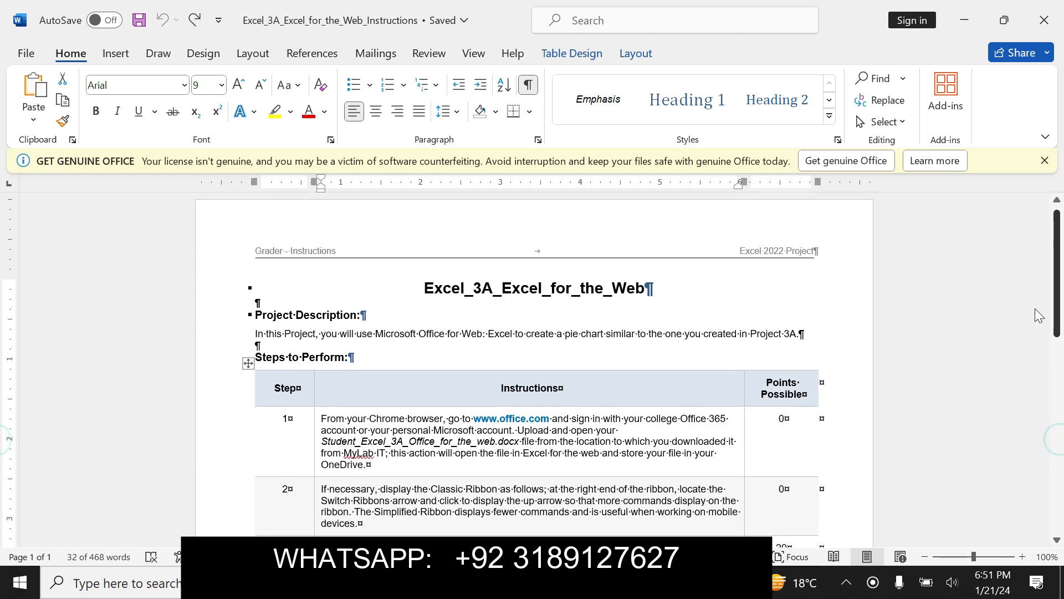
left_click(363, 314)
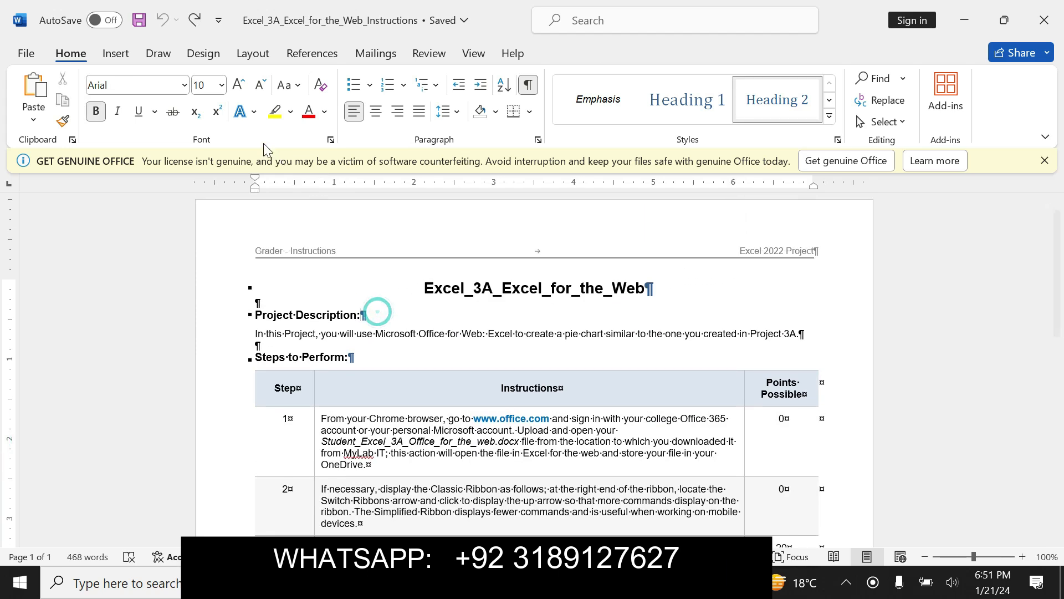
left_click(222, 85)
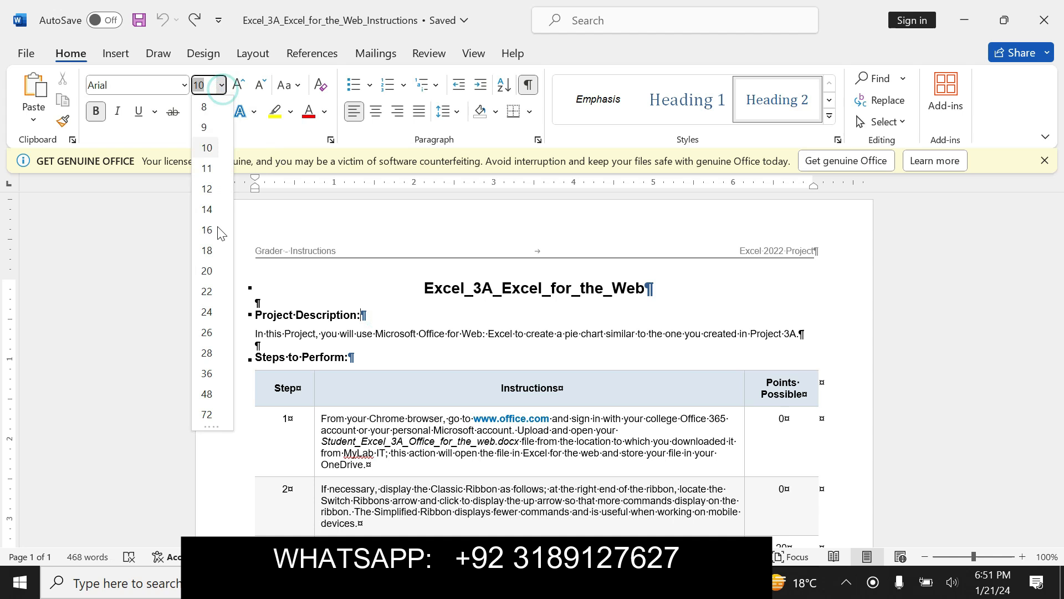
left_click(214, 270)
type("WE ARE")
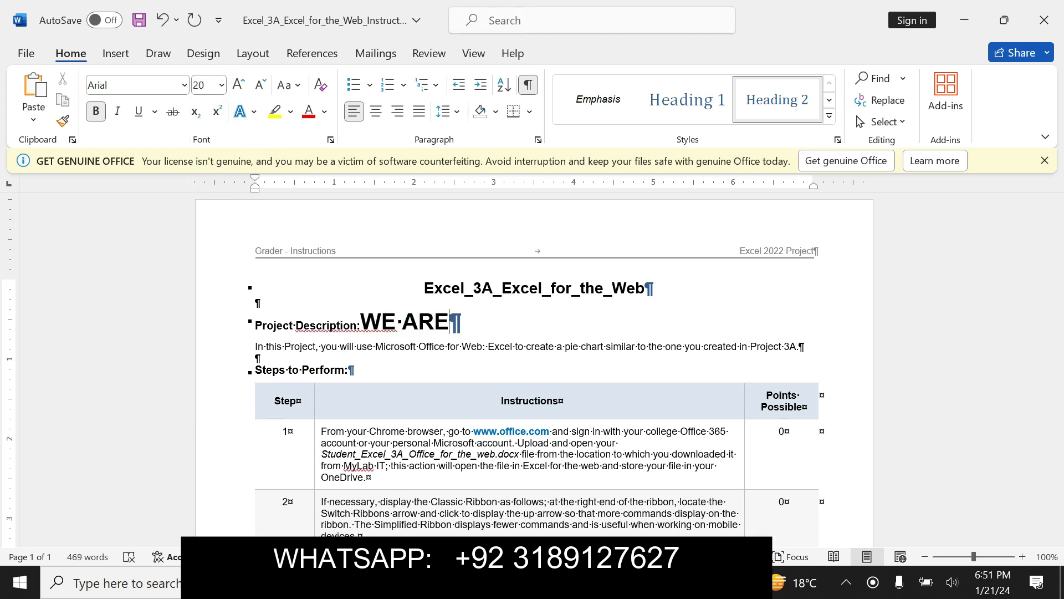
type(" DEALI")
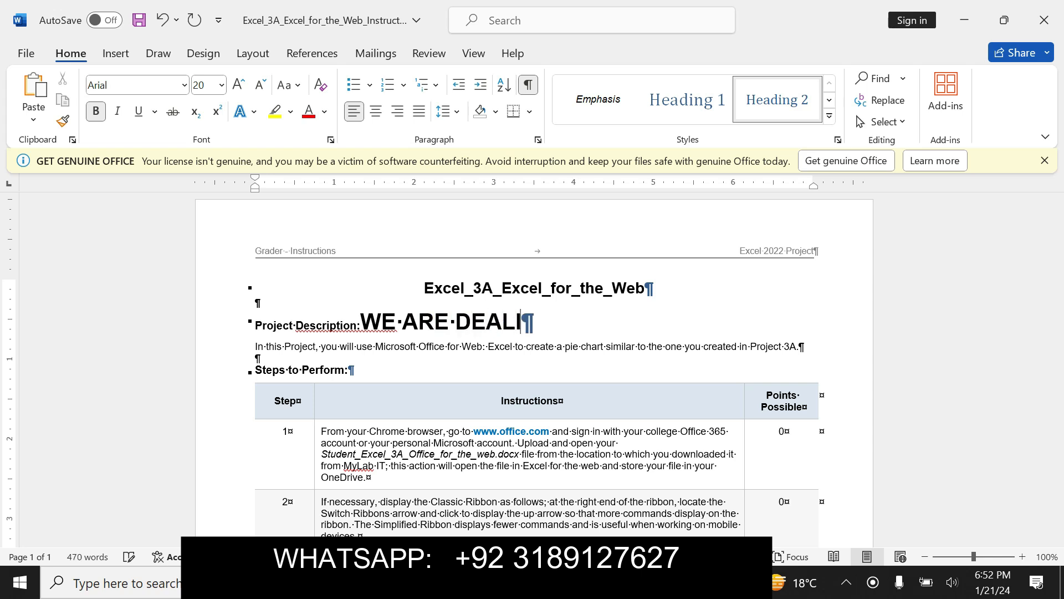
type("NG WHOLE")
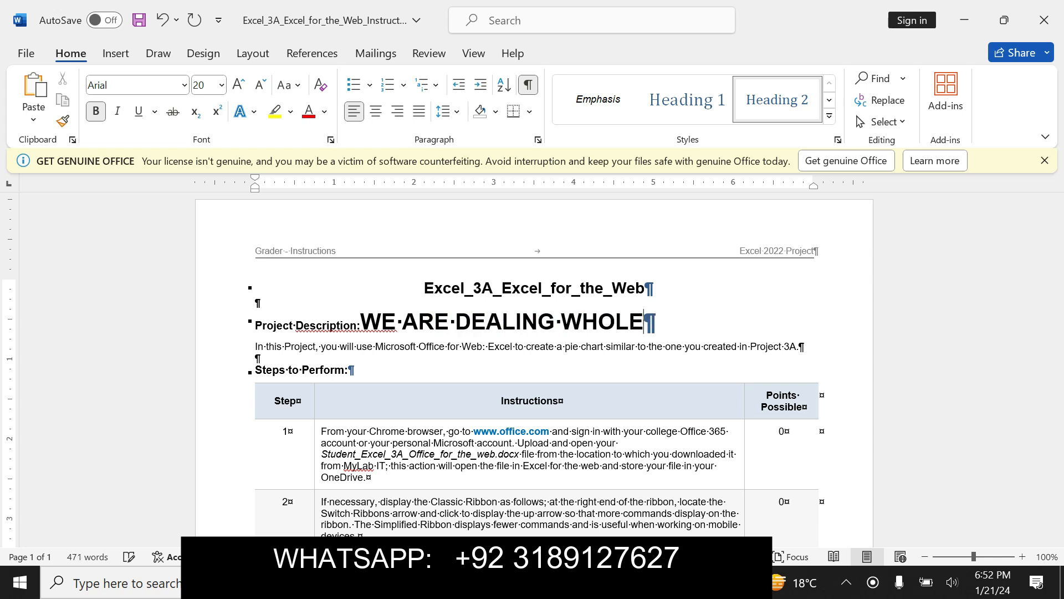
type(" CLASES")
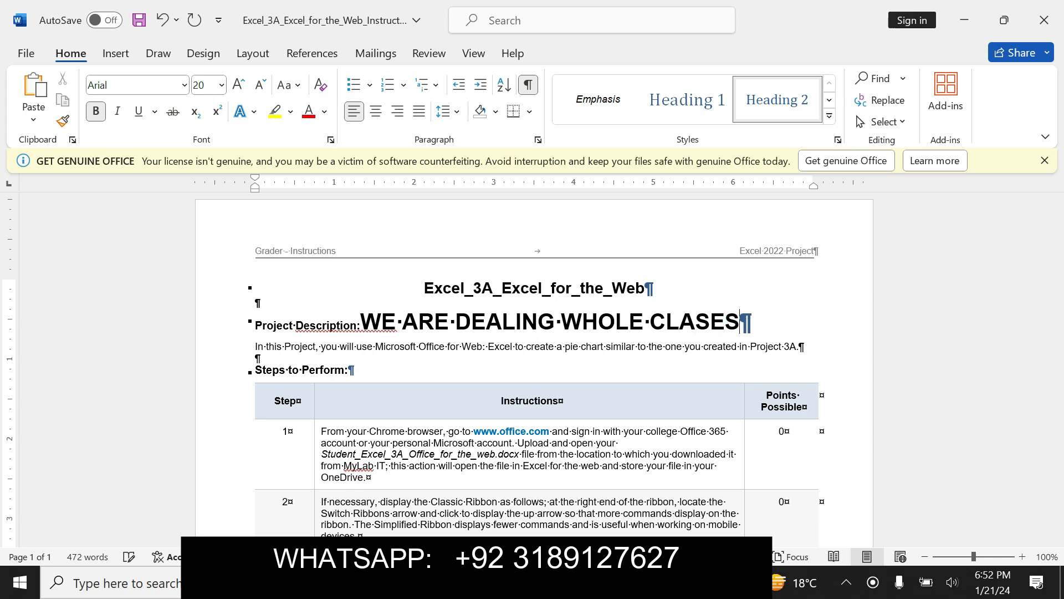
type(" WITH ")
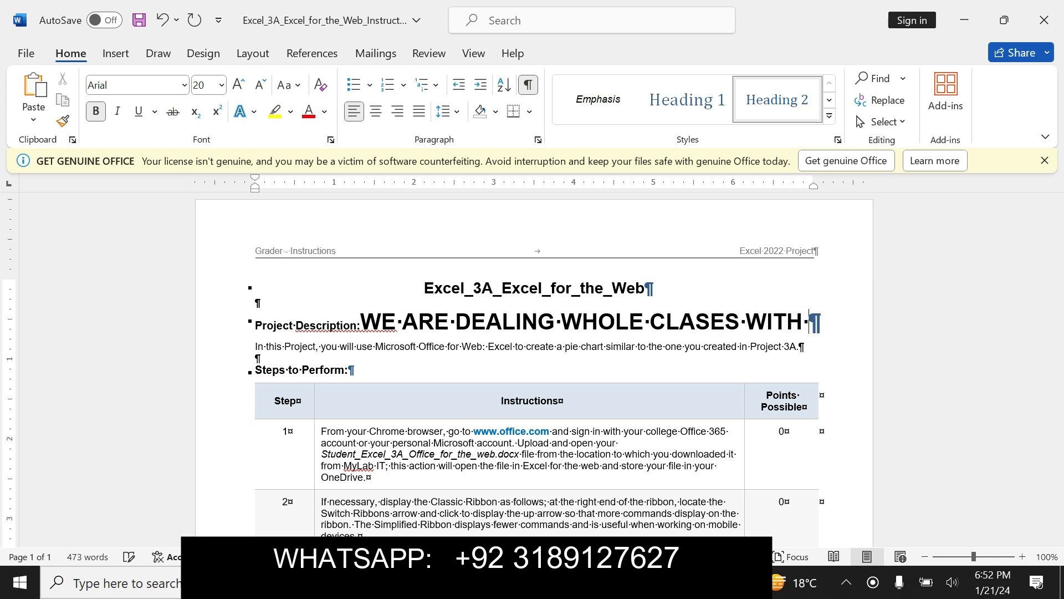
type("QUALITY")
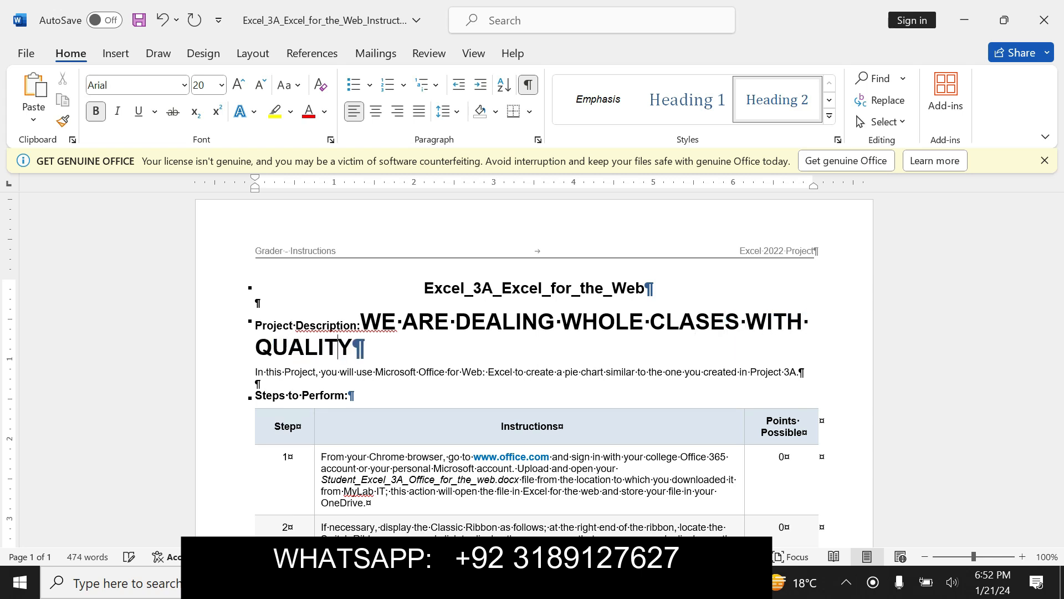
type(" GRADES C")
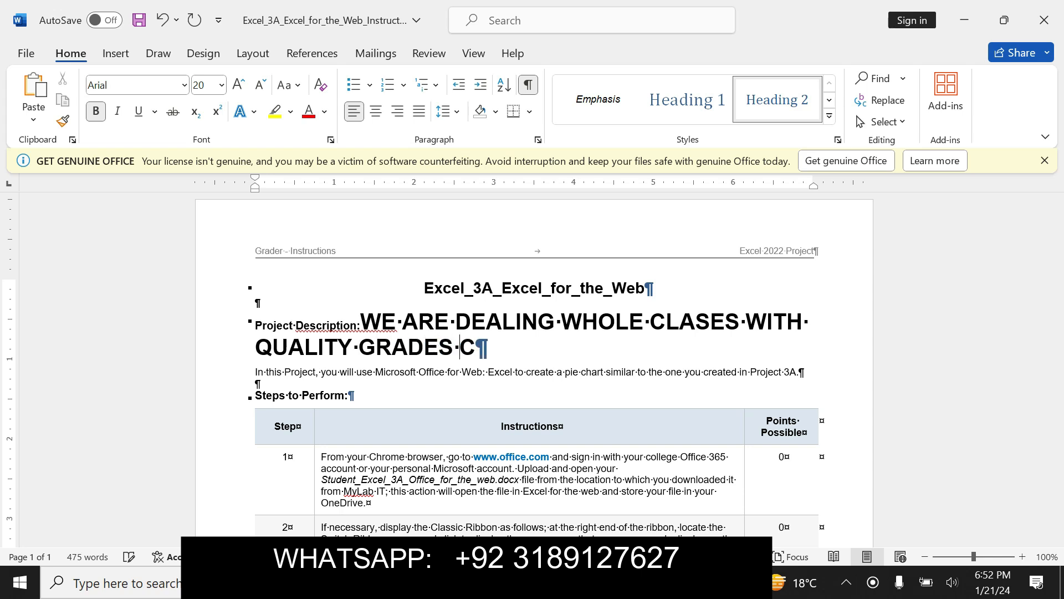
type("ONTACT ")
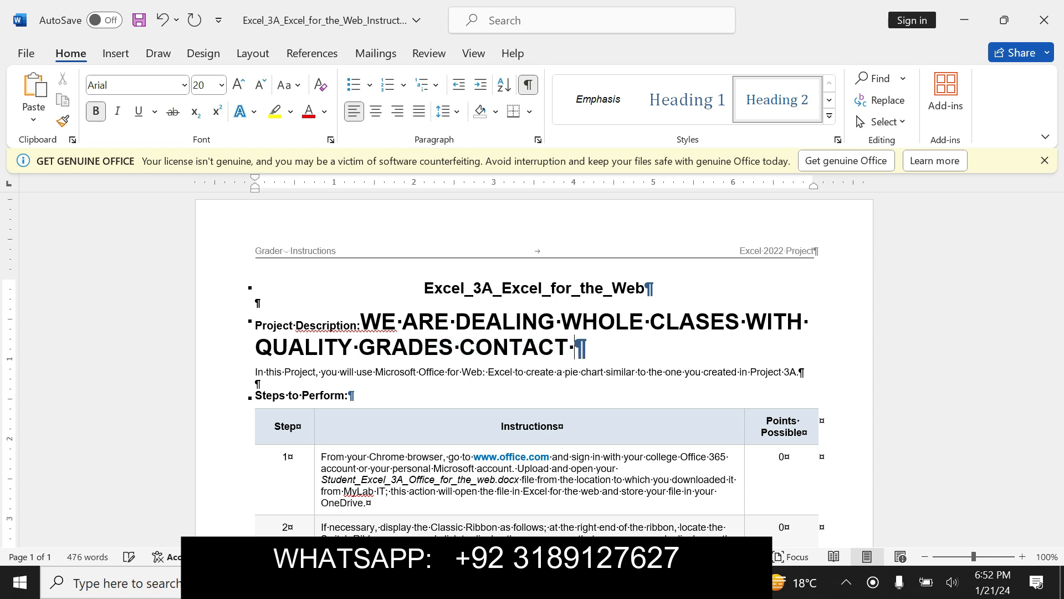
type("US QUALI")
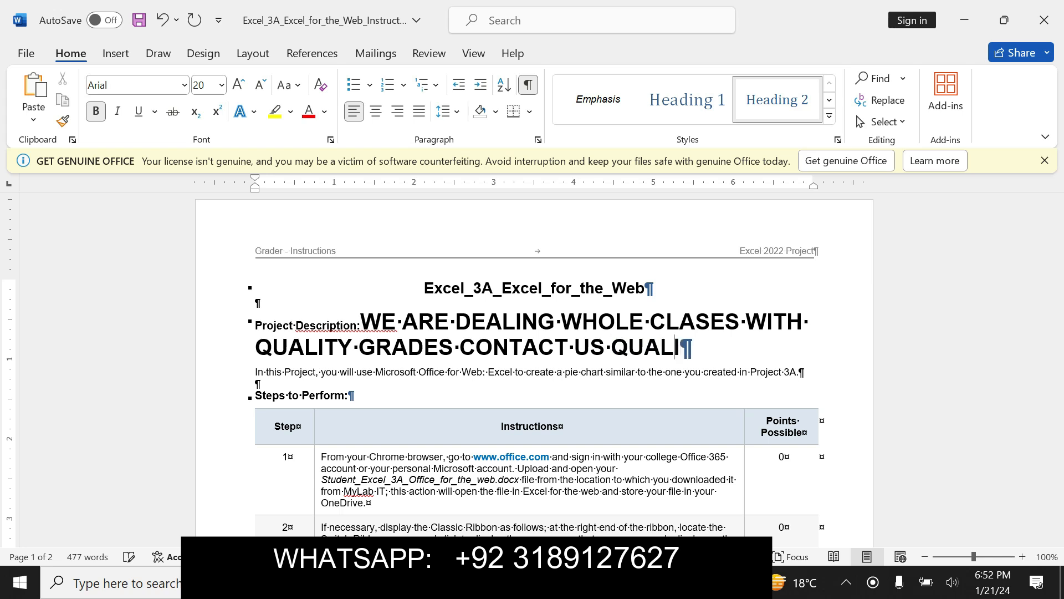
type("TY GRADES")
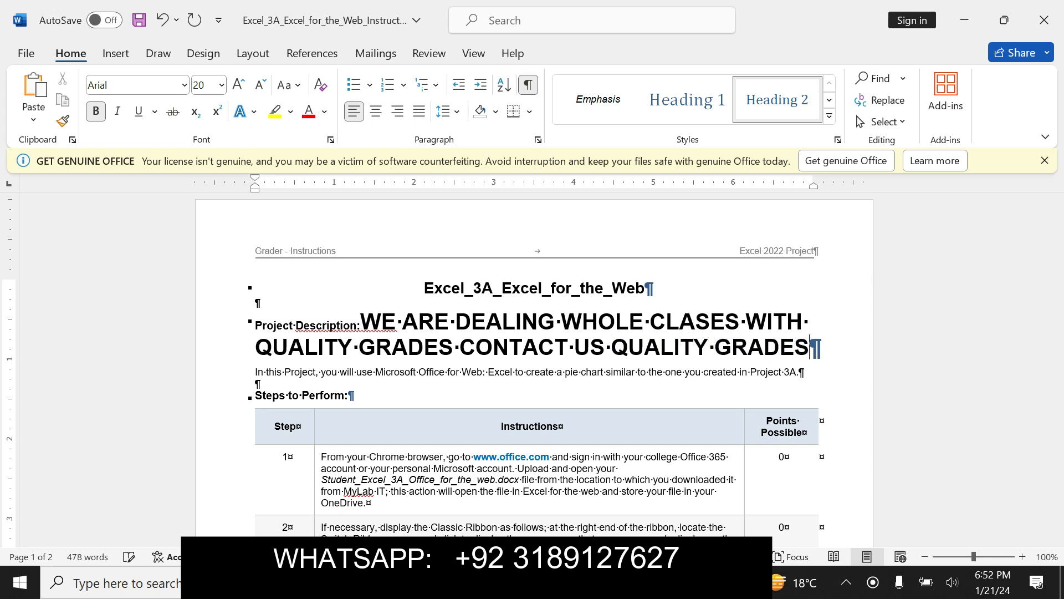
left_click_drag(360, 321, 808, 347)
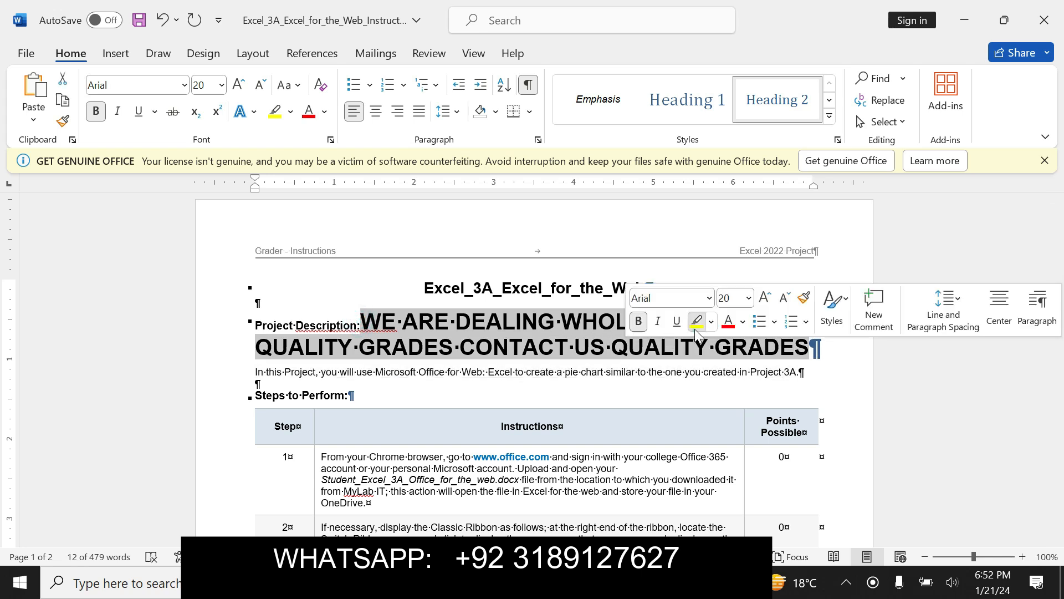
left_click(696, 323)
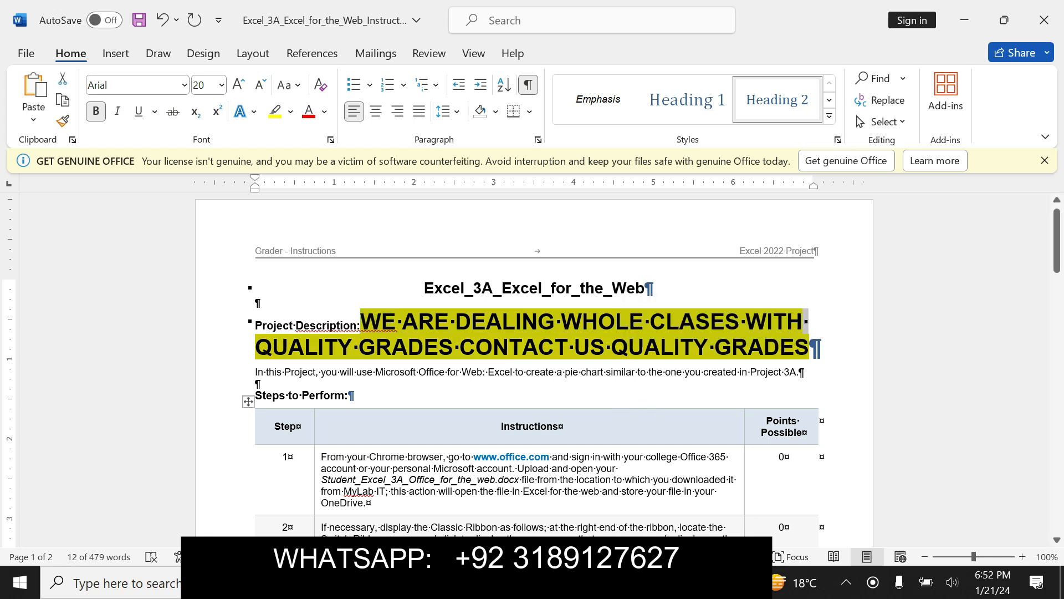
Switch to the Excel workbook and review the expenditure data and the Adjusted Expenditures pie chart.
left_click(675, 582)
left_click_drag(1061, 297, 1059, 271)
left_click(997, 271)
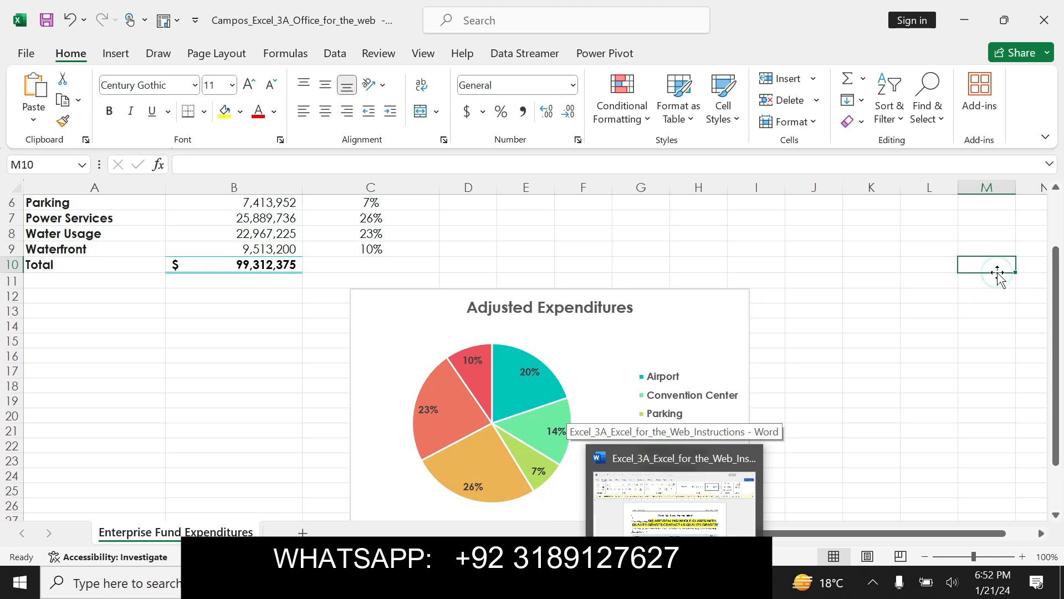
left_click(915, 326)
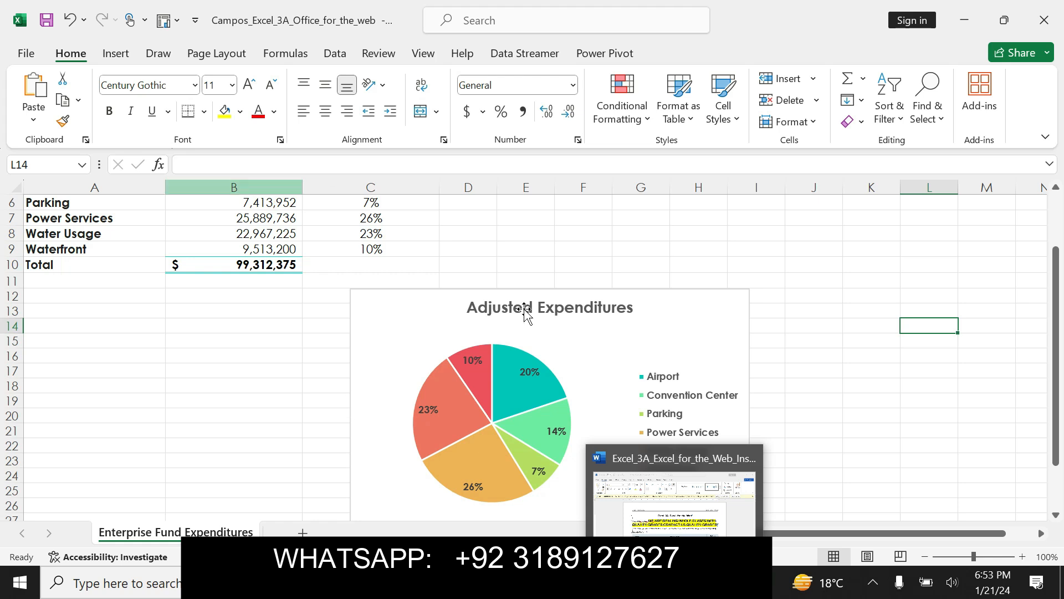
left_click(698, 227)
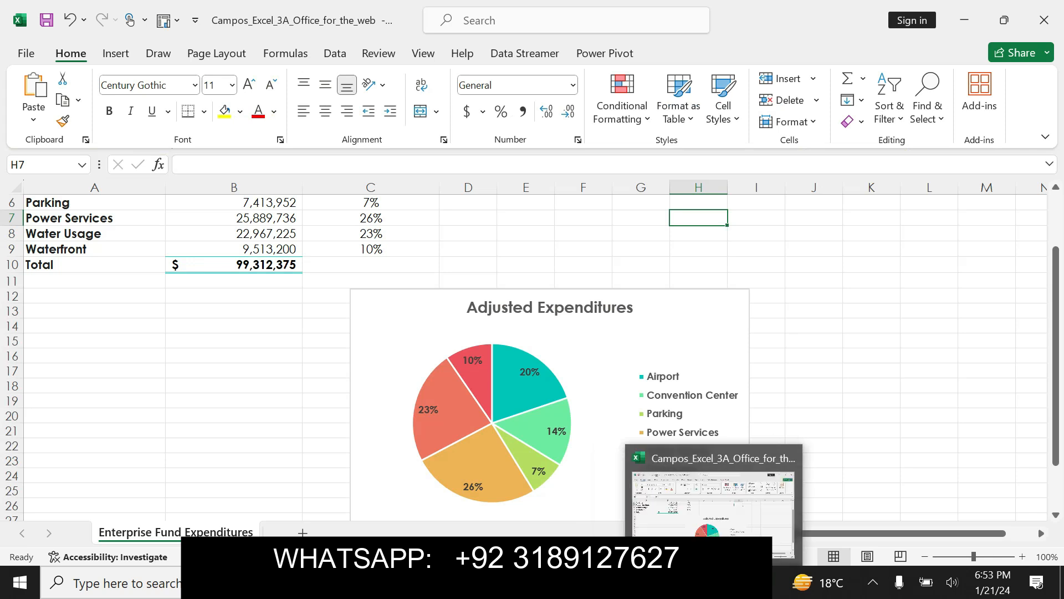
left_click(714, 582)
left_click(713, 582)
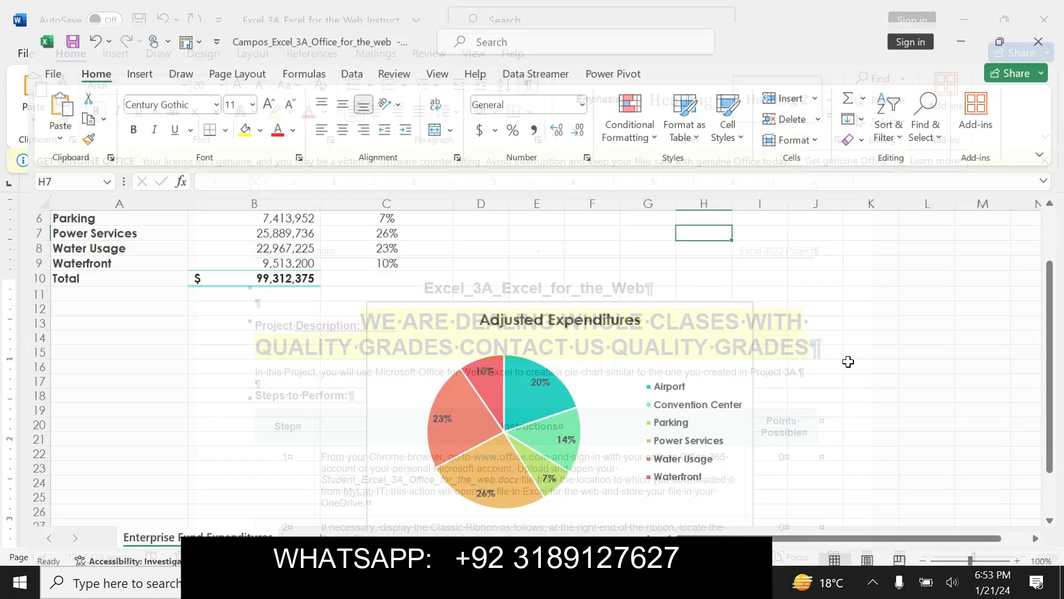